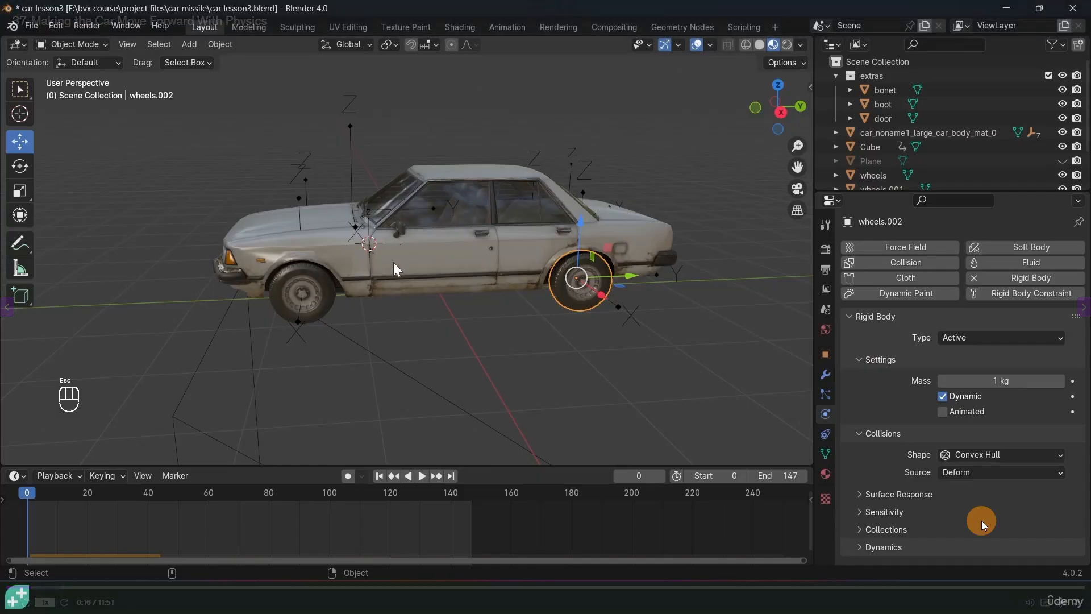
Select the empty at the nearer front wheel and set its rigid body constraint type to Hinge.
middle_click_drag(577, 290, 506, 282)
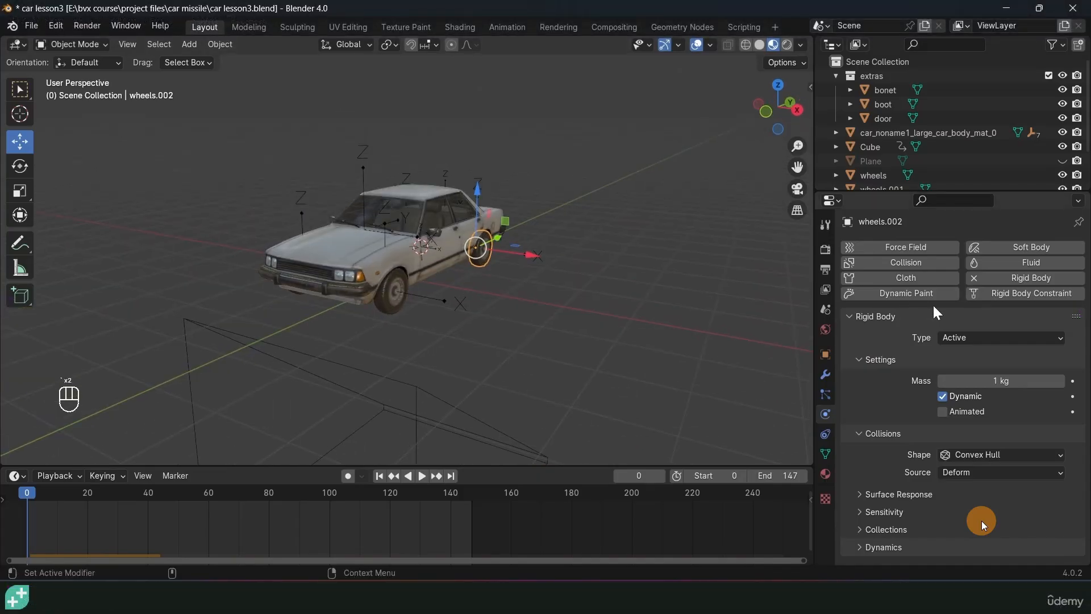
left_click(419, 304)
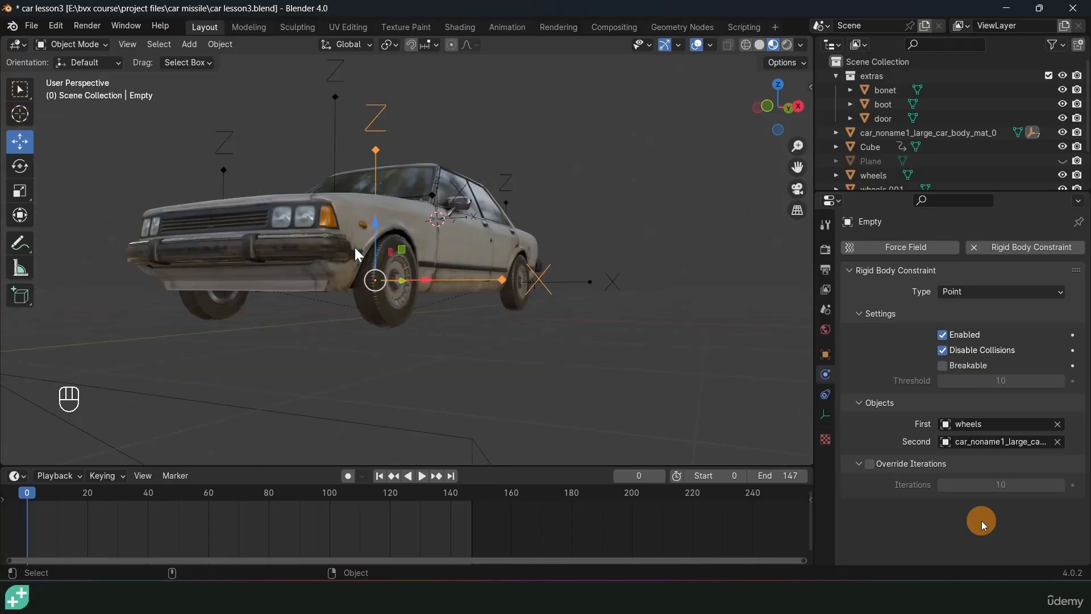
left_click(969, 292)
left_click(971, 340)
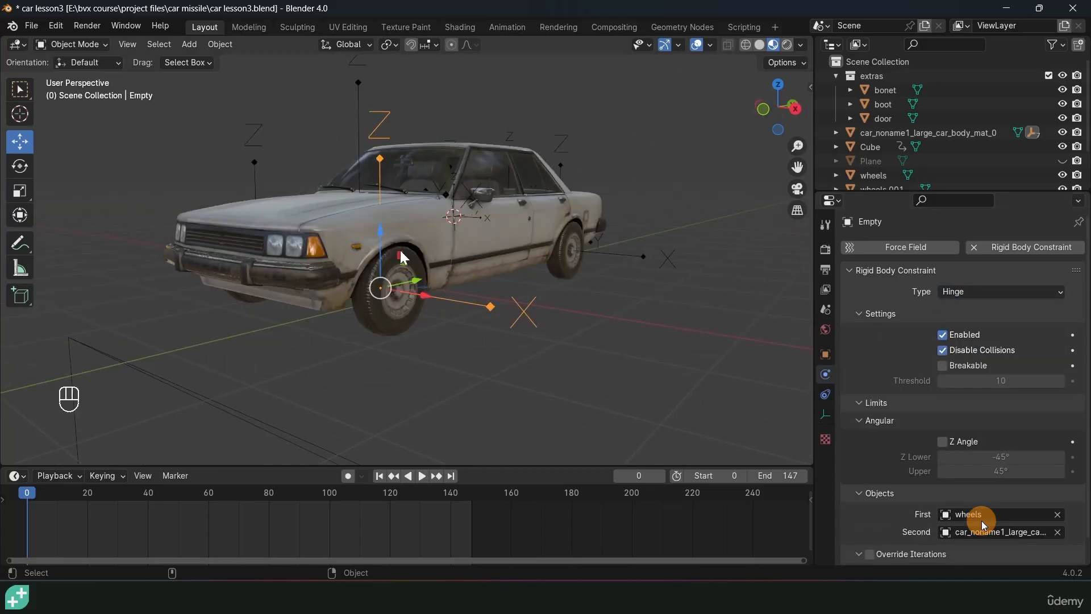
Play the simulation to check how the hinged front wheel behaves, and return to the first frame.
middle_click_drag(402, 256, 460, 282)
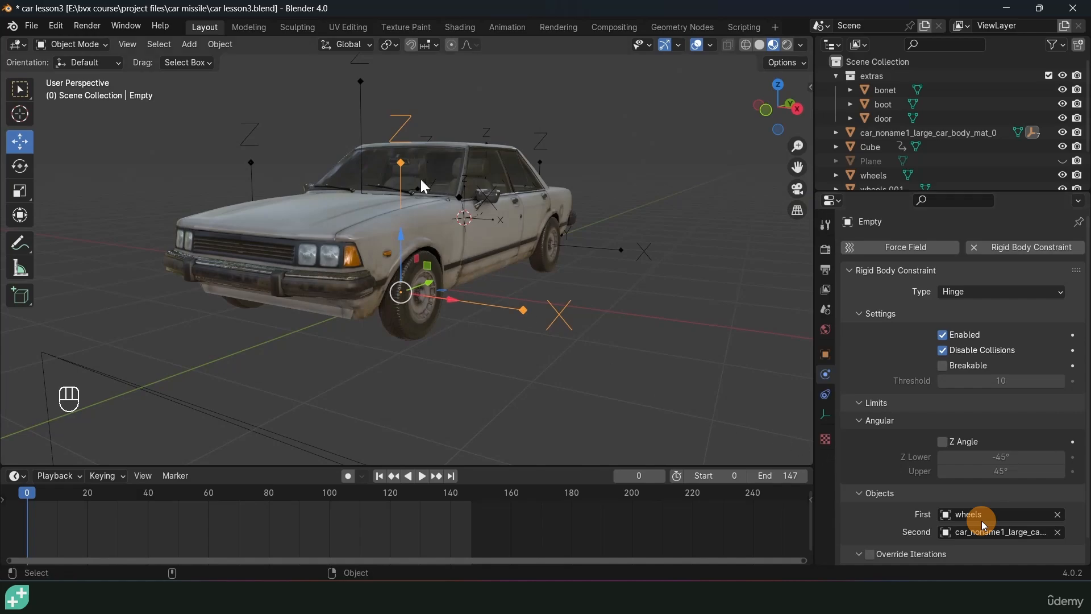
key("space")
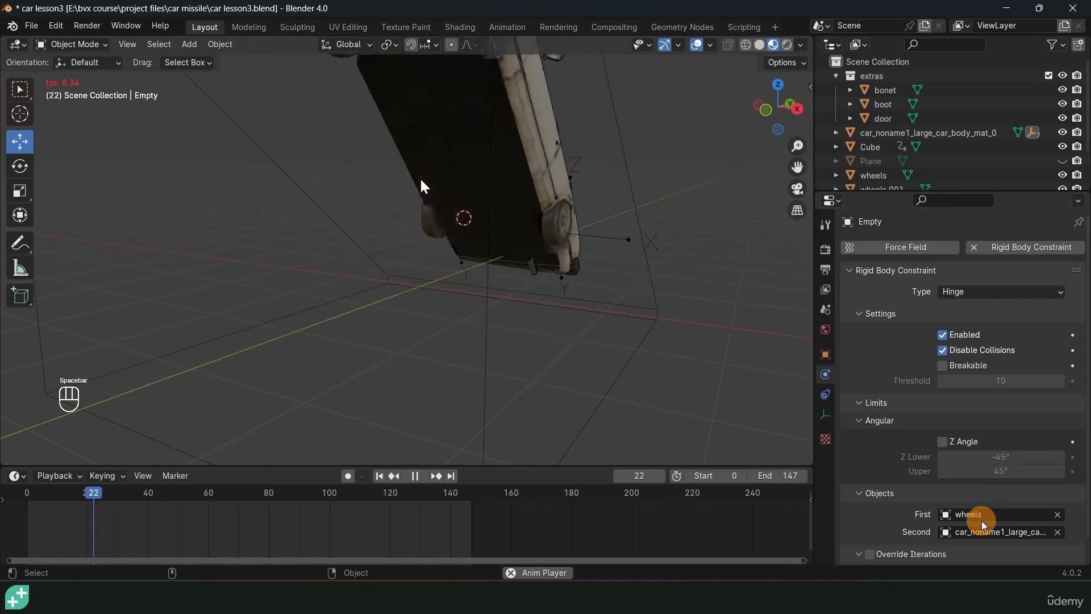
key("Escape")
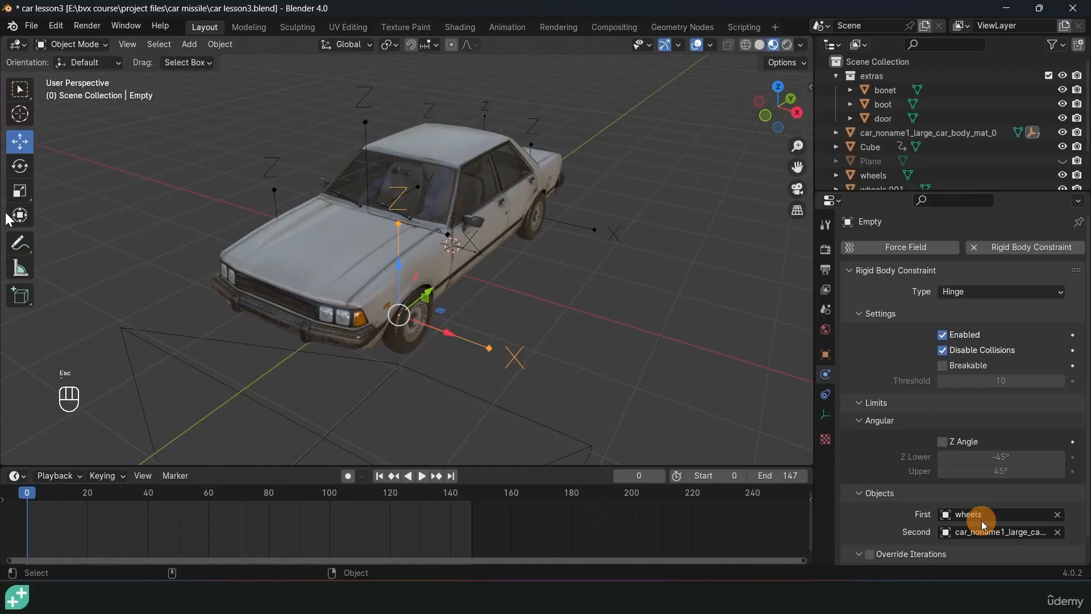
In top view, annotate a curved arrow around the front wheel empty's Z axis.
key("KP_7")
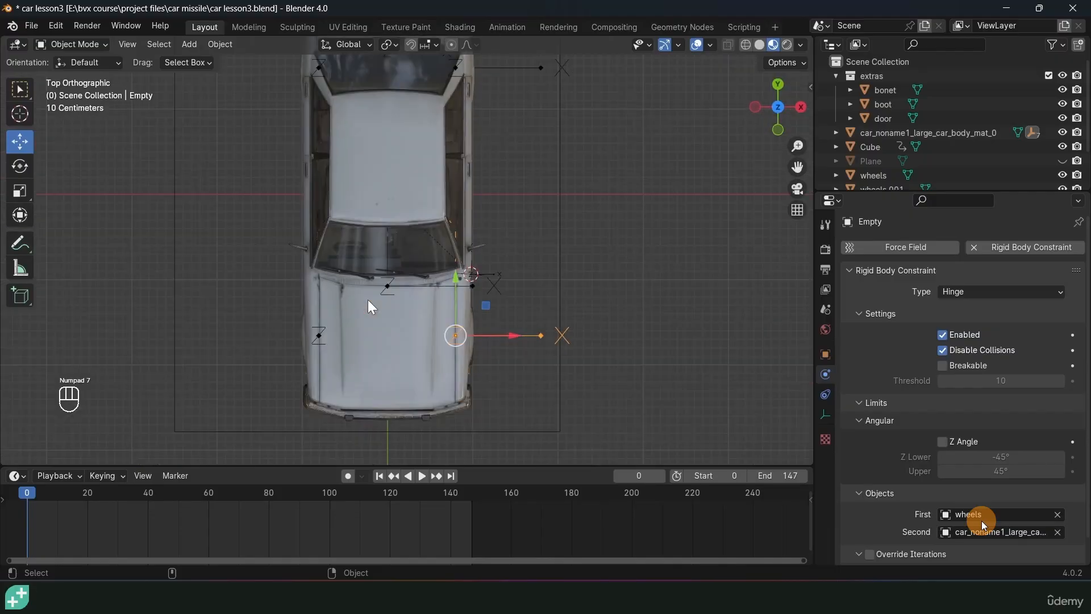
left_click(21, 244)
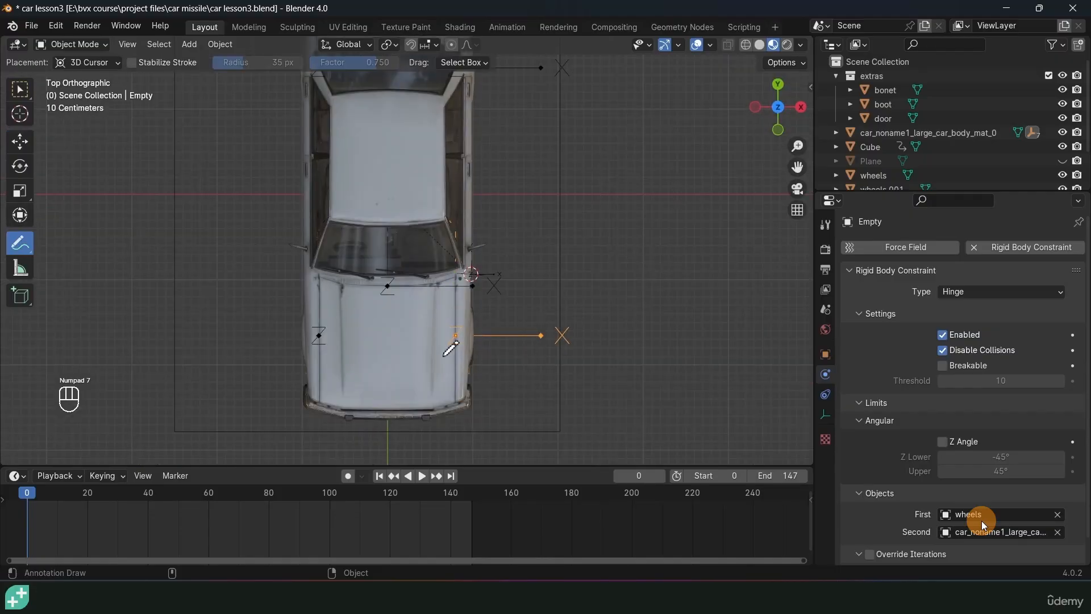
left_click_drag(414, 334, 442, 366)
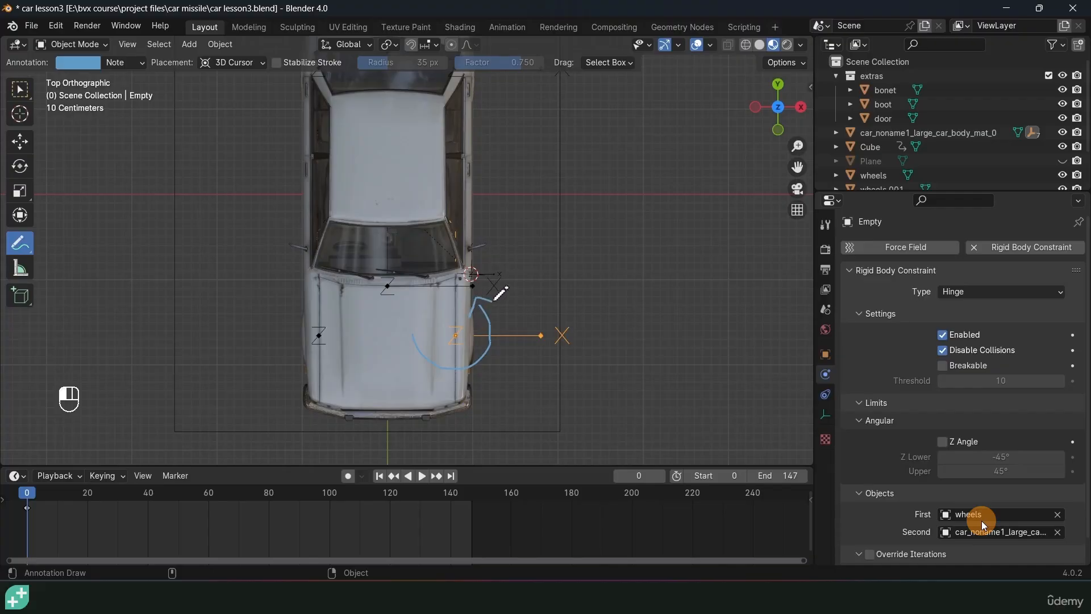
Replay the simulation from an angled view, also in solid shading, to observe the front wheel's hinge rotation.
middle_click_drag(501, 292, 421, 273)
key("space")
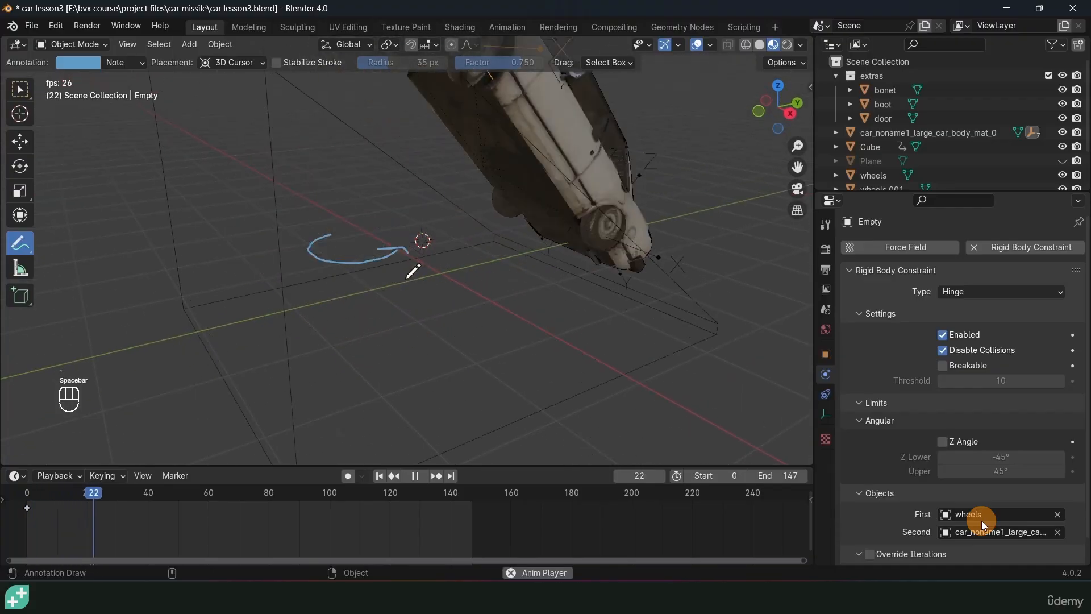
key("Escape")
key("space")
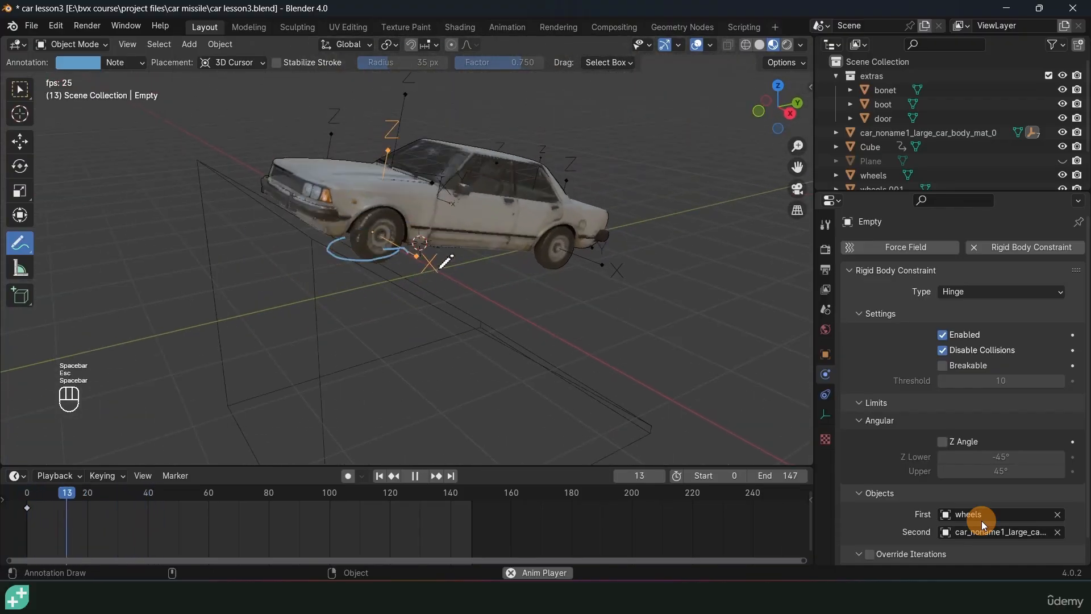
key("Escape")
left_click(759, 45)
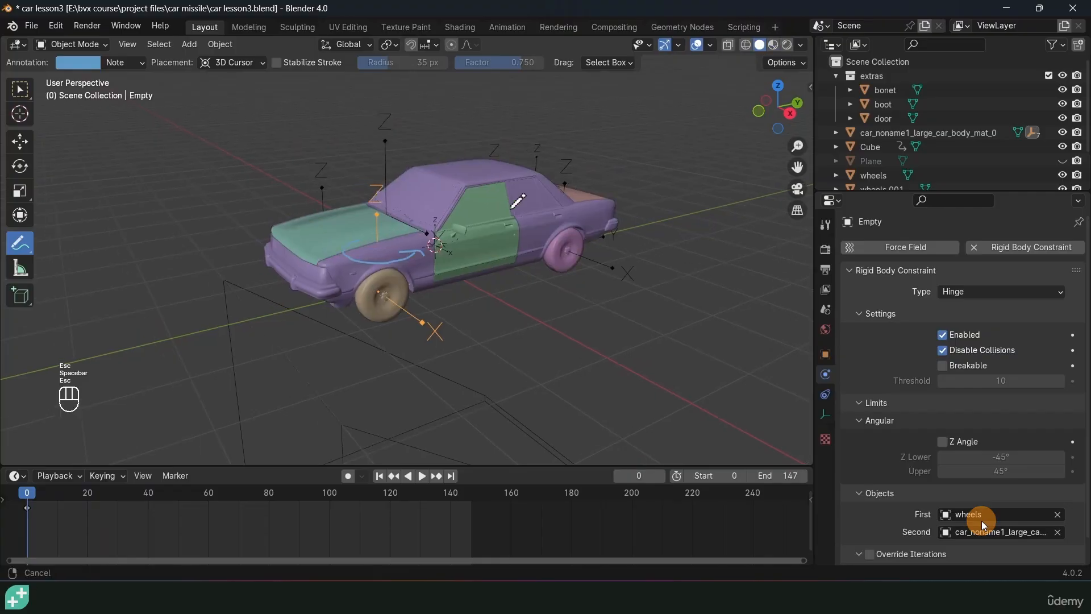
key("space")
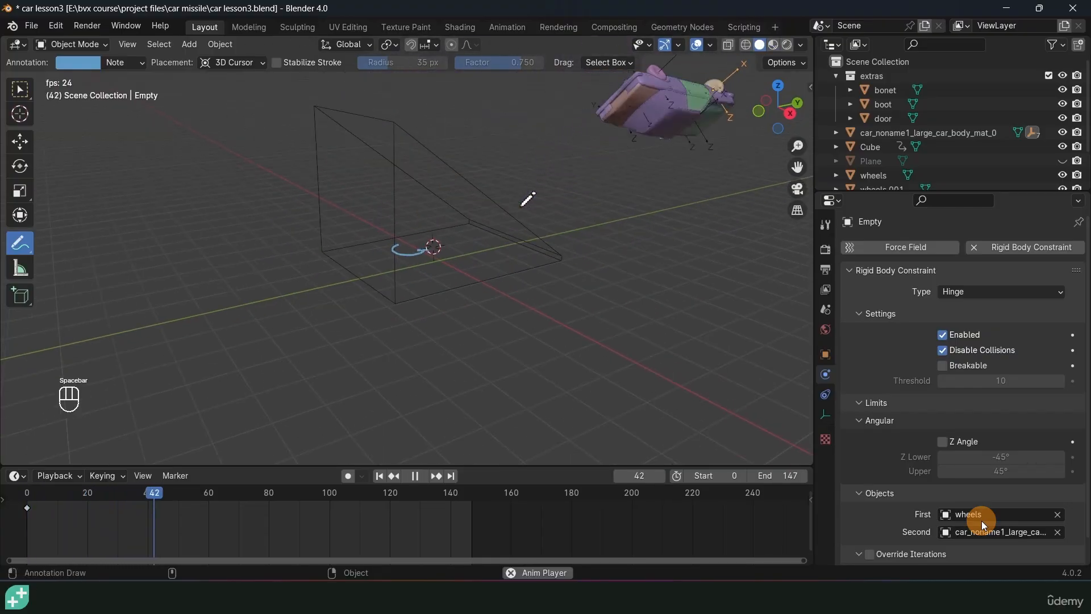
key("Escape")
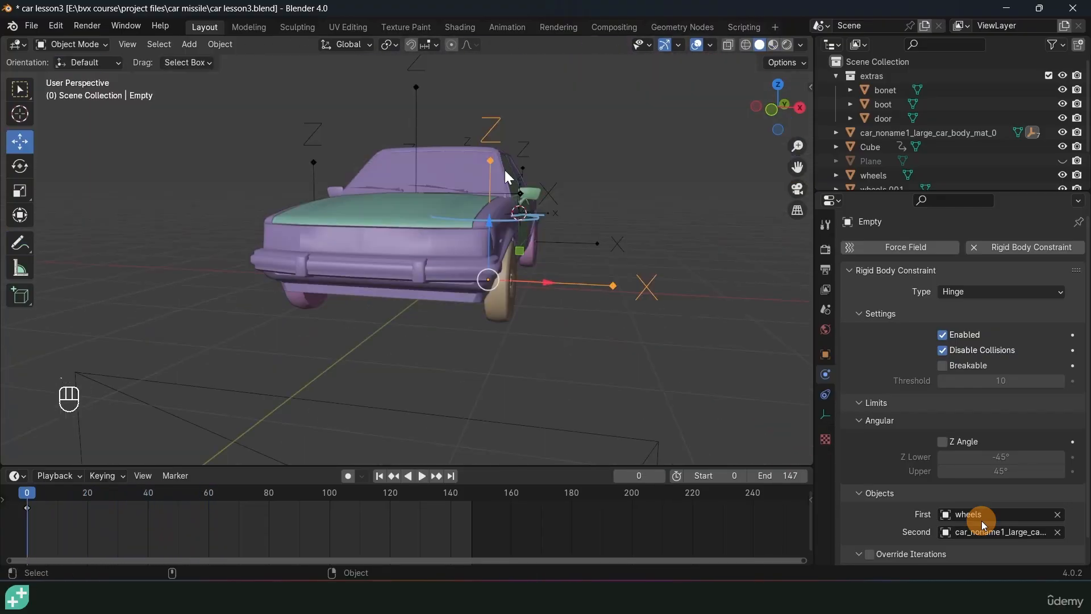
Annotate a rolling-direction arrow around the front wheel in side view and delete the annotation layer.
middle_click_drag(527, 306, 110, 189)
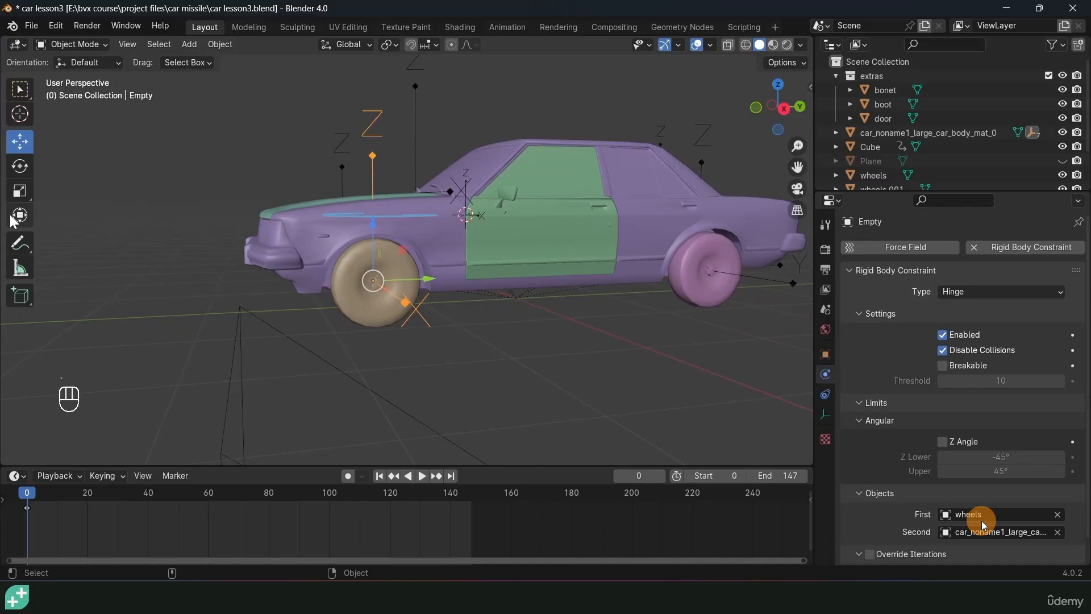
left_click(20, 244)
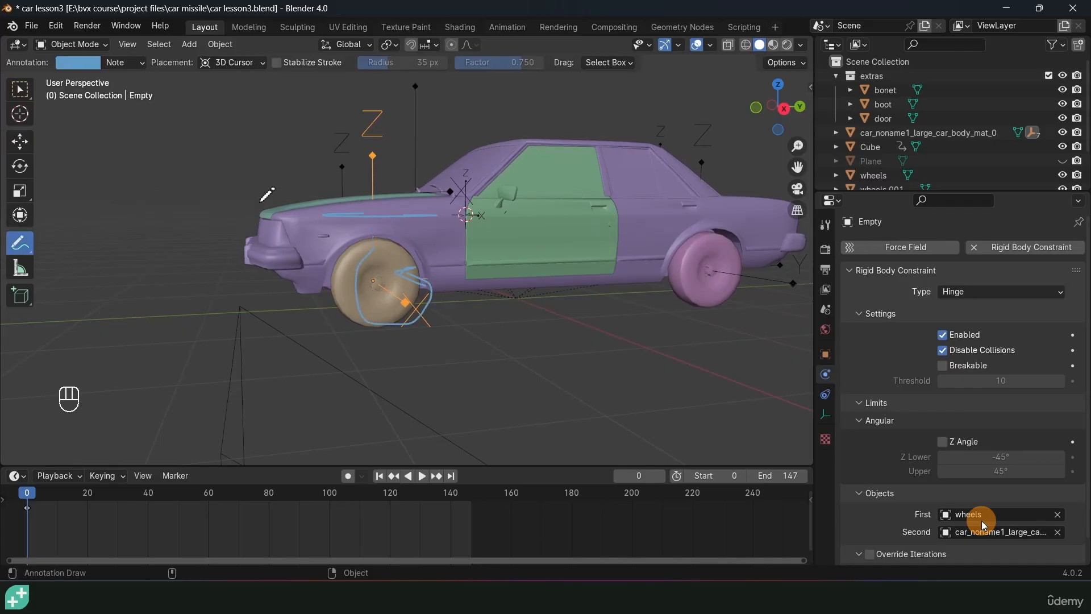
left_click(141, 58)
left_click(224, 116)
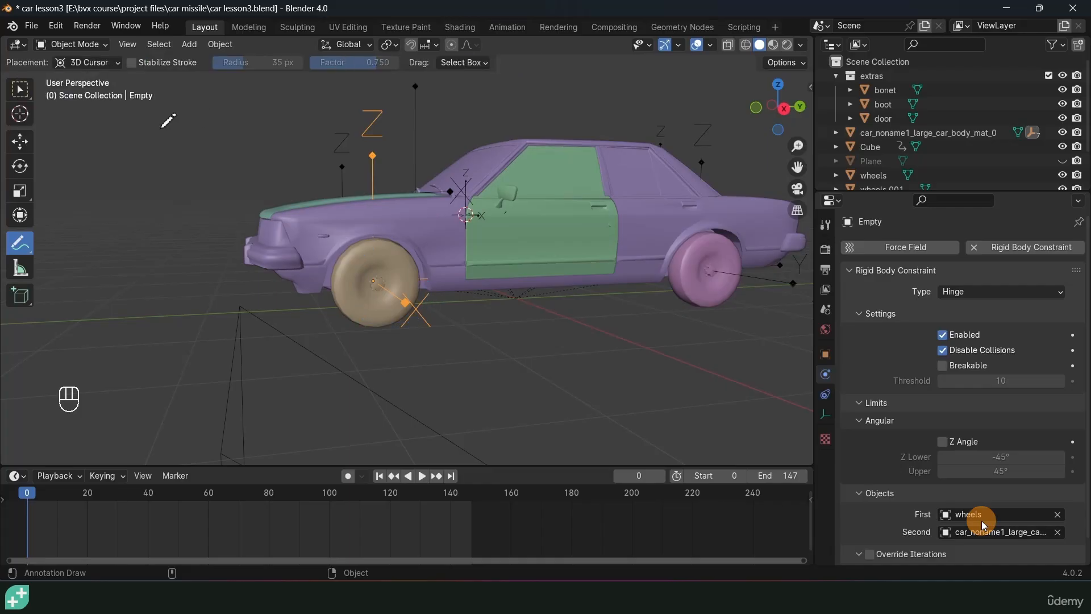
Rotate the front wheel's hinge empty 90° about the global Y axis so its Z axis follows the axle.
left_click(20, 149)
middle_click_drag(369, 176, 476, 175)
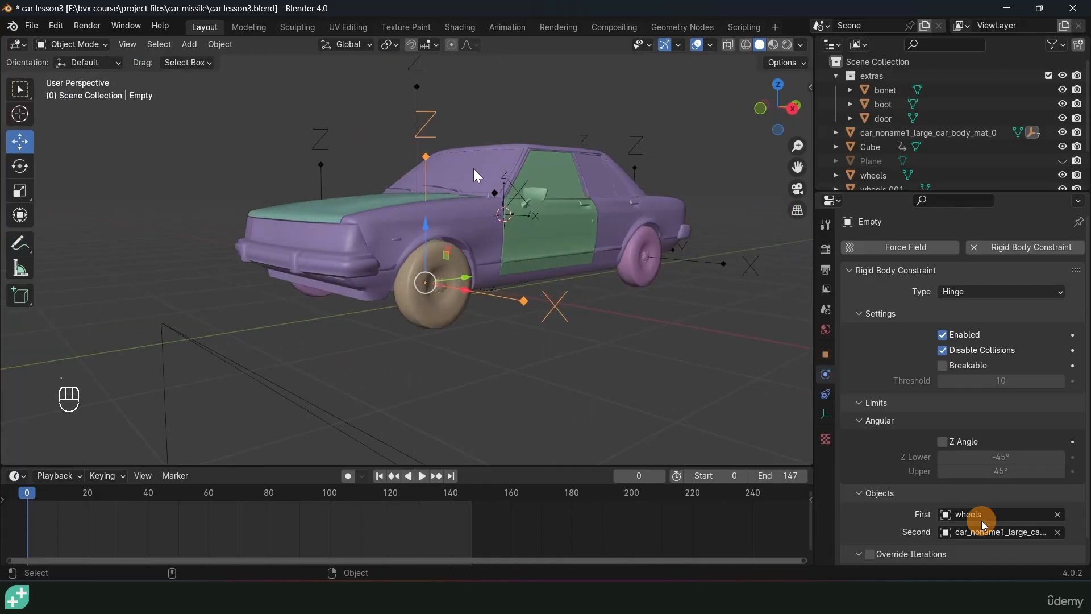
key("r")
key("x")
type("y")
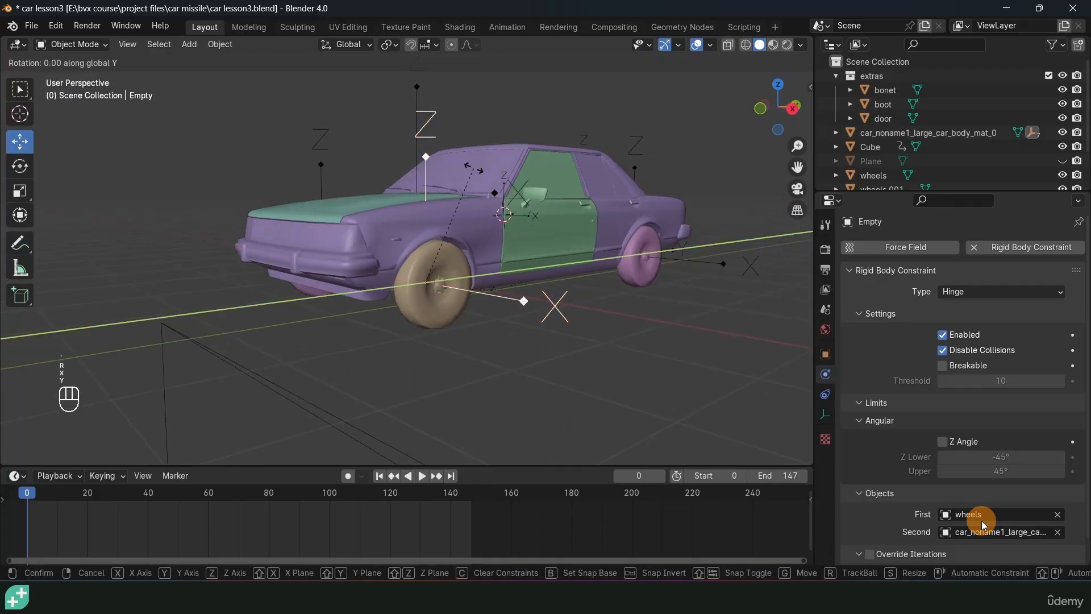
type("90")
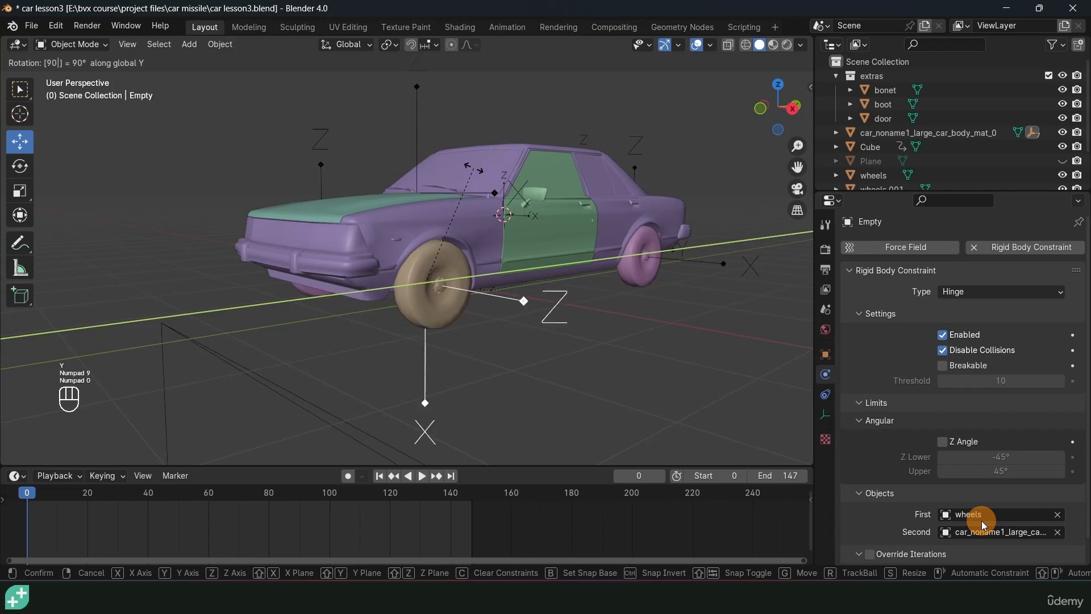
left_click(473, 168)
Replay the simulation in solid and material preview shading to check the wheel's spin around its axle.
middle_click_drag(473, 168, 538, 378)
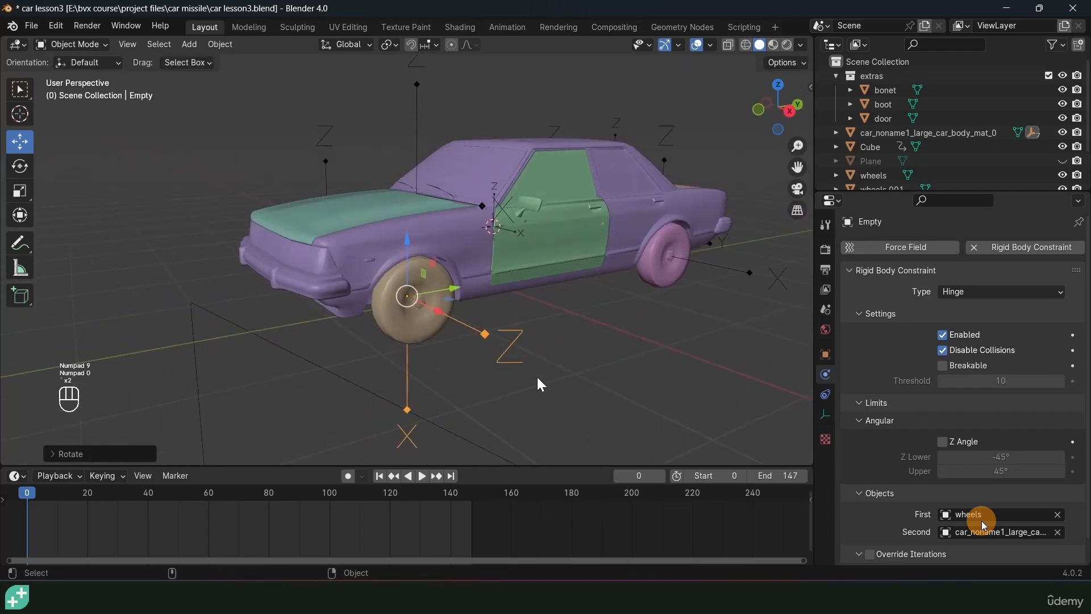
key("space")
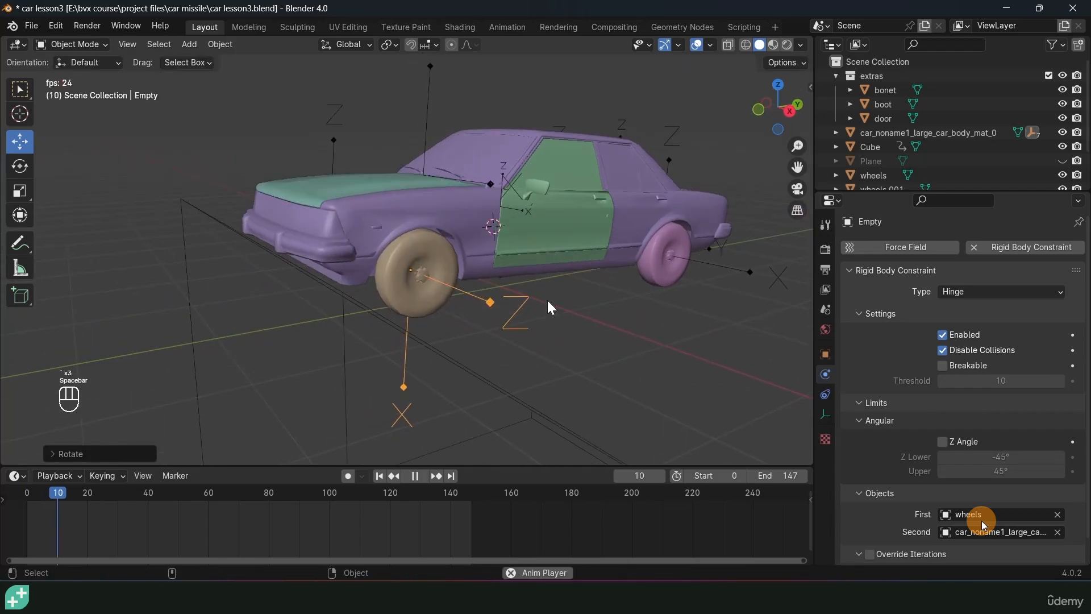
key("space")
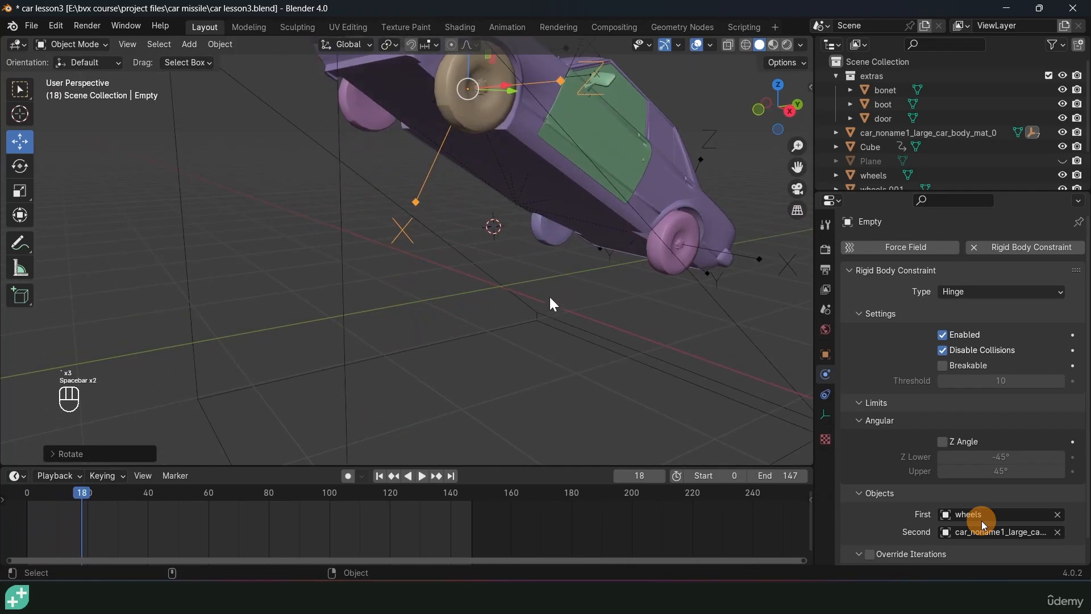
left_click(773, 46)
key("shift+Left")
key("space")
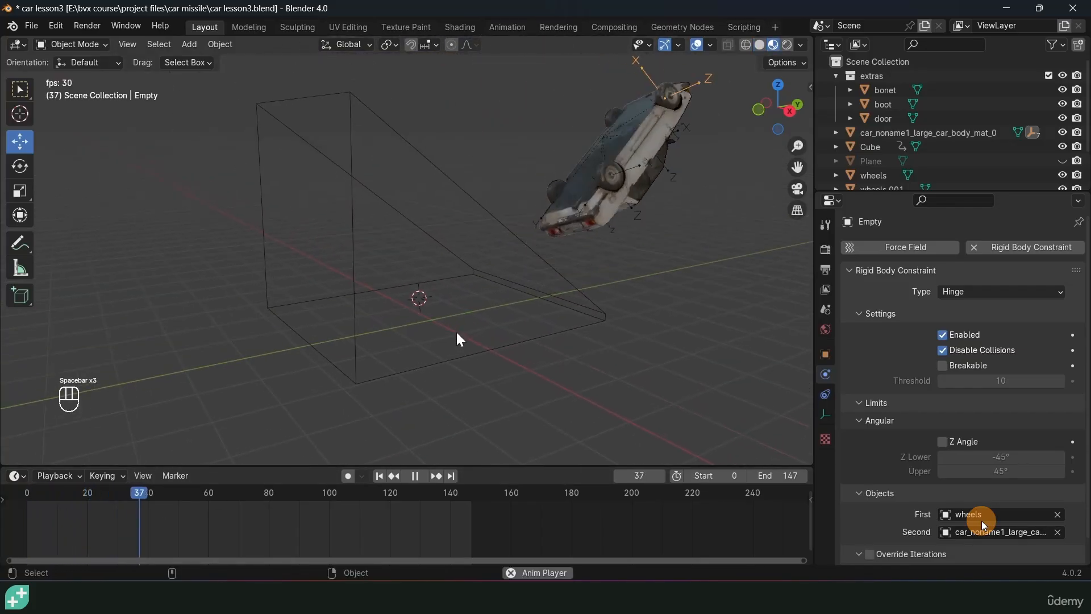
key("Escape")
key("space")
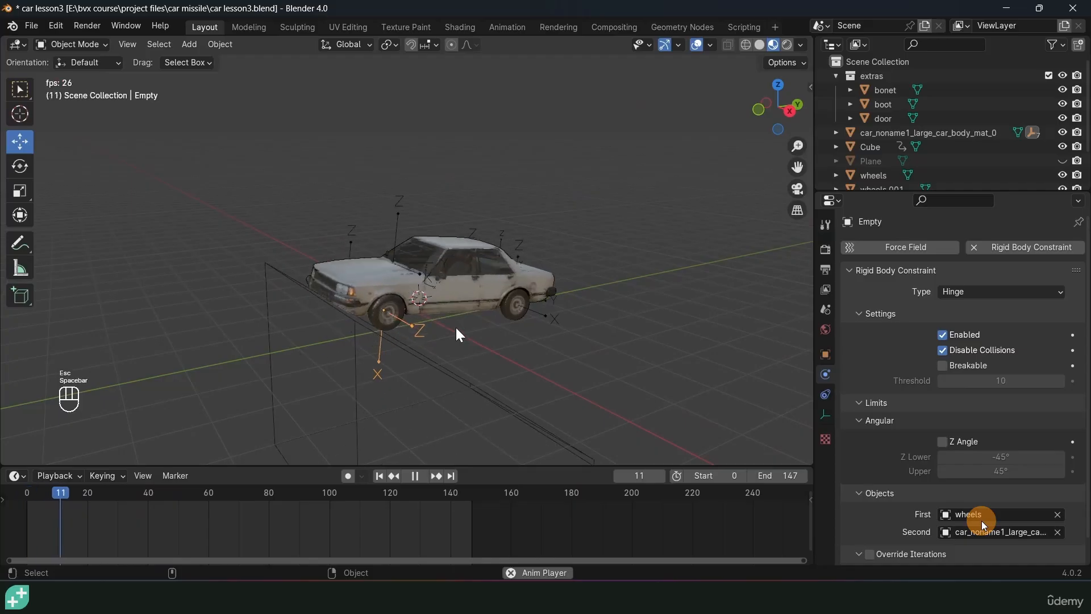
key("Escape")
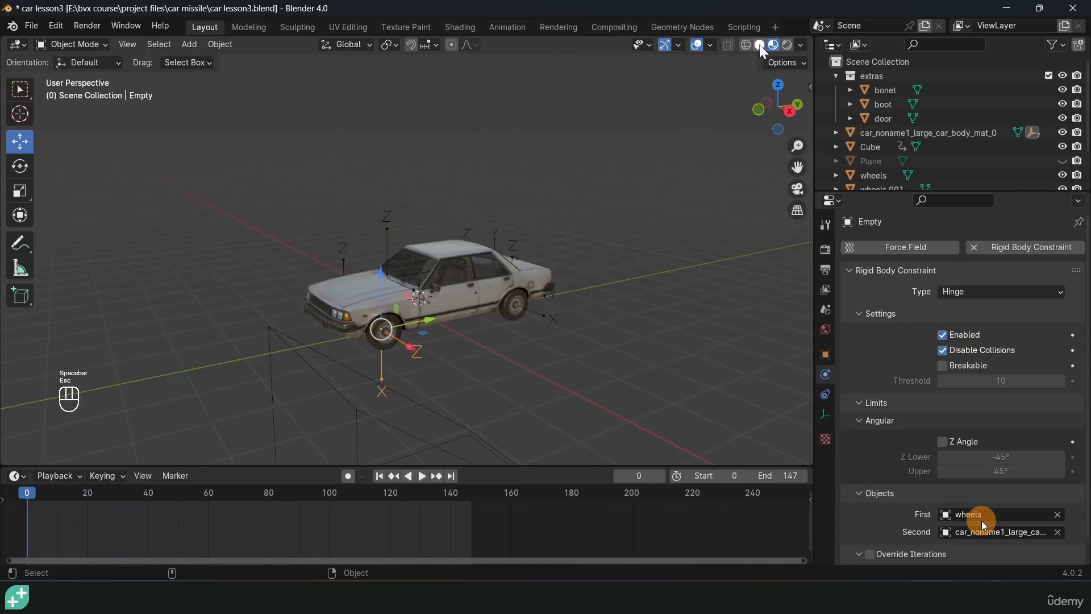
Extrude a face on the upper tread of the nearer front wheel as a visible rotation marker.
scroll(321, 437, "up", 3)
middle_click_drag(321, 436, 427, 284, "shift")
scroll(532, 210, "up", 3)
key("Tab")
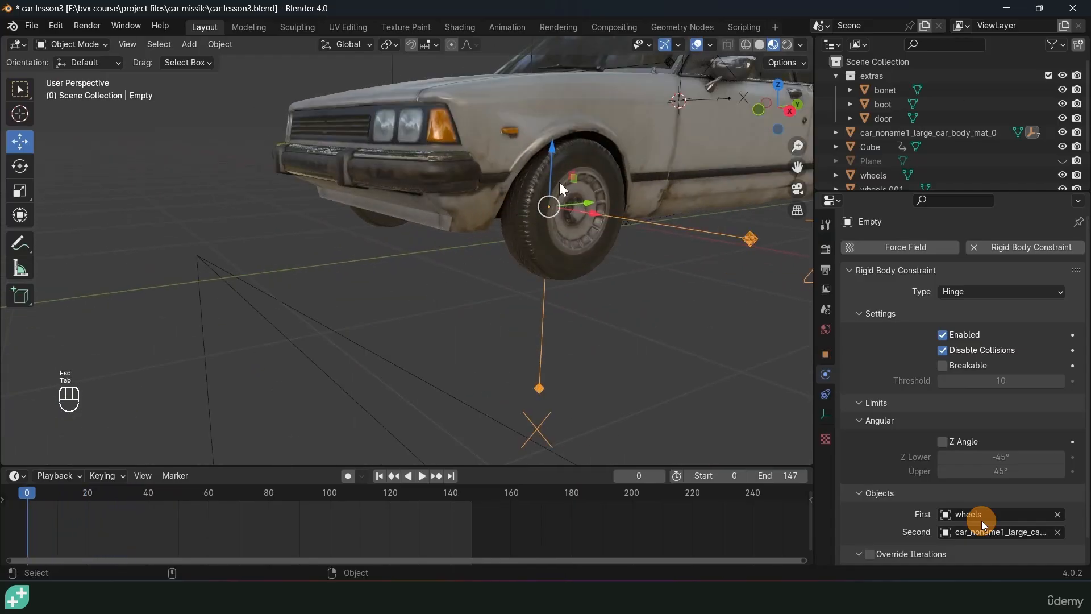
left_click(568, 166)
key("Tab")
key("3")
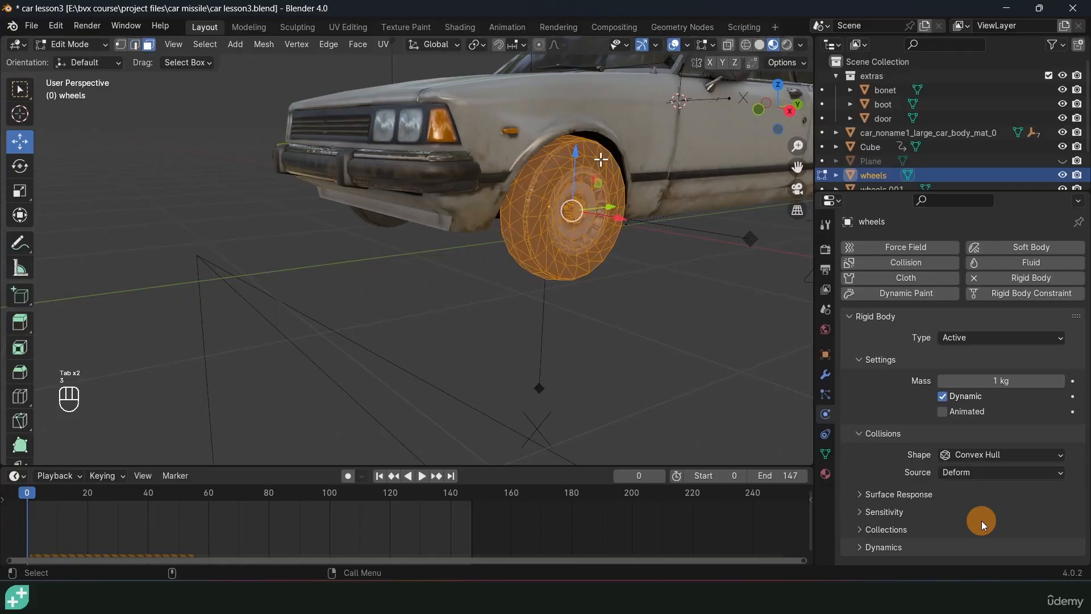
left_click(614, 164)
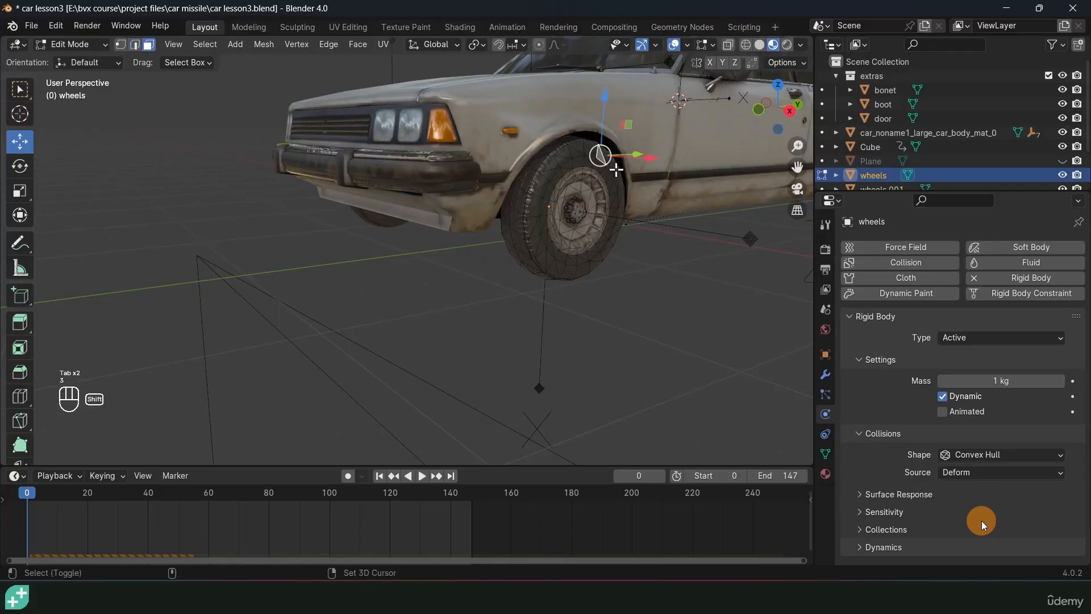
key("e")
left_click(714, 200)
key("Tab")
Play the simulation from the side to watch the marked front wheel turn, and return to the first frame.
scroll(616, 330, "down", 4)
middle_click_drag(616, 330, 549, 333)
key("space")
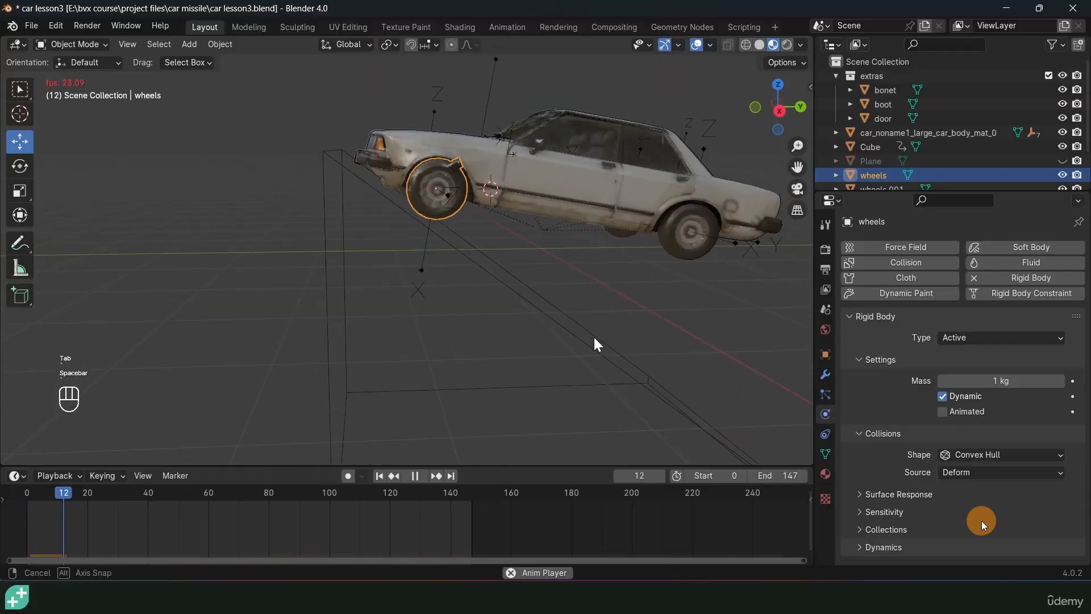
scroll(610, 302, "down", 5)
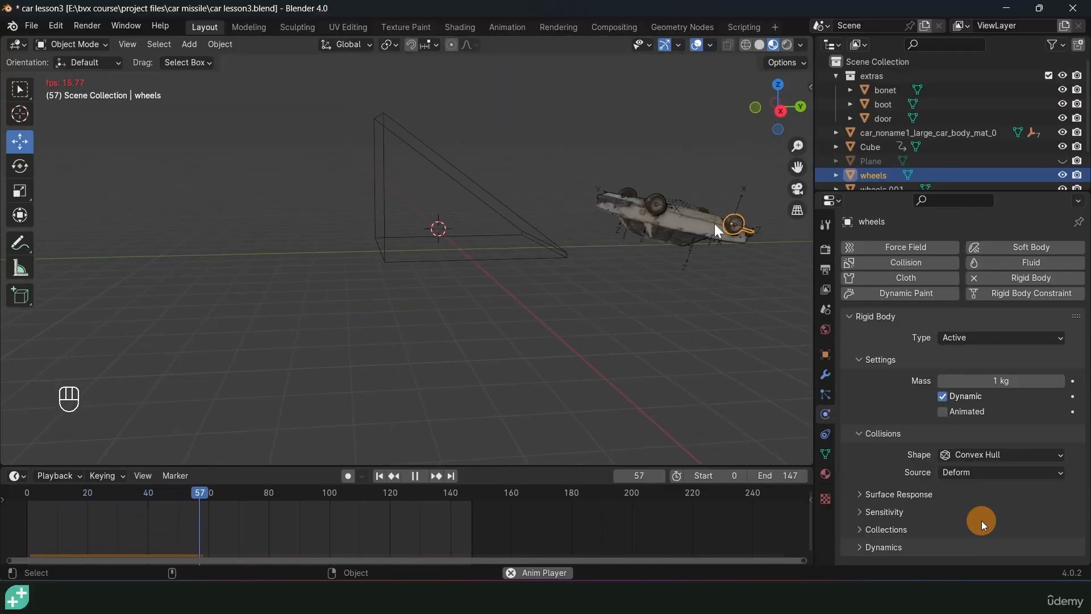
key("Escape")
scroll(355, 282, "up", 5)
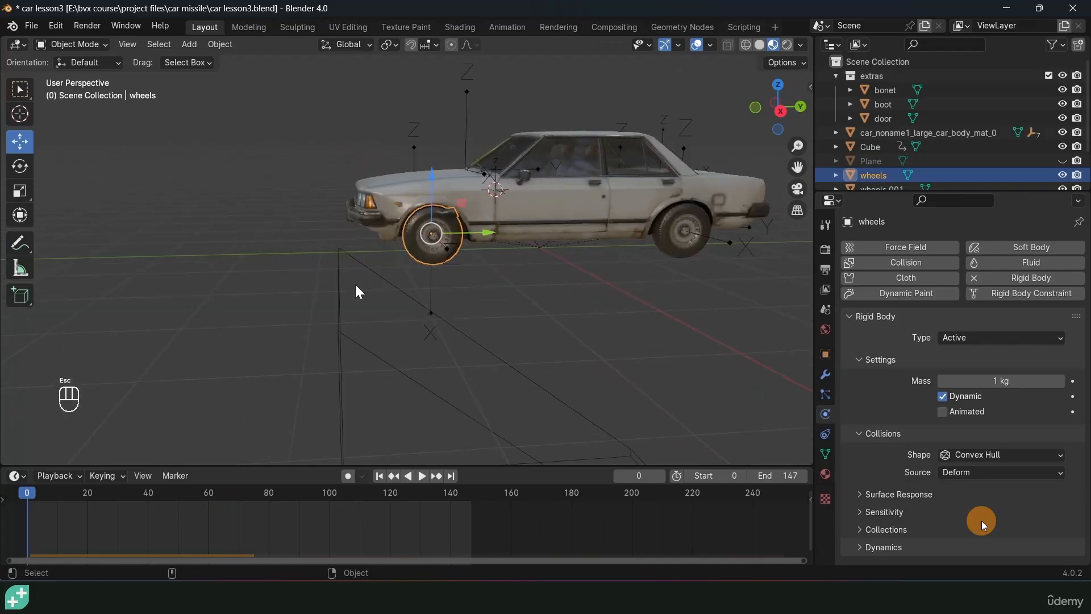
Undo the marker extrusion on the front wheel and return to Object Mode.
scroll(507, 238, "up", 3)
key("ctrl+z")
key("ctrl+z")
key("Tab")
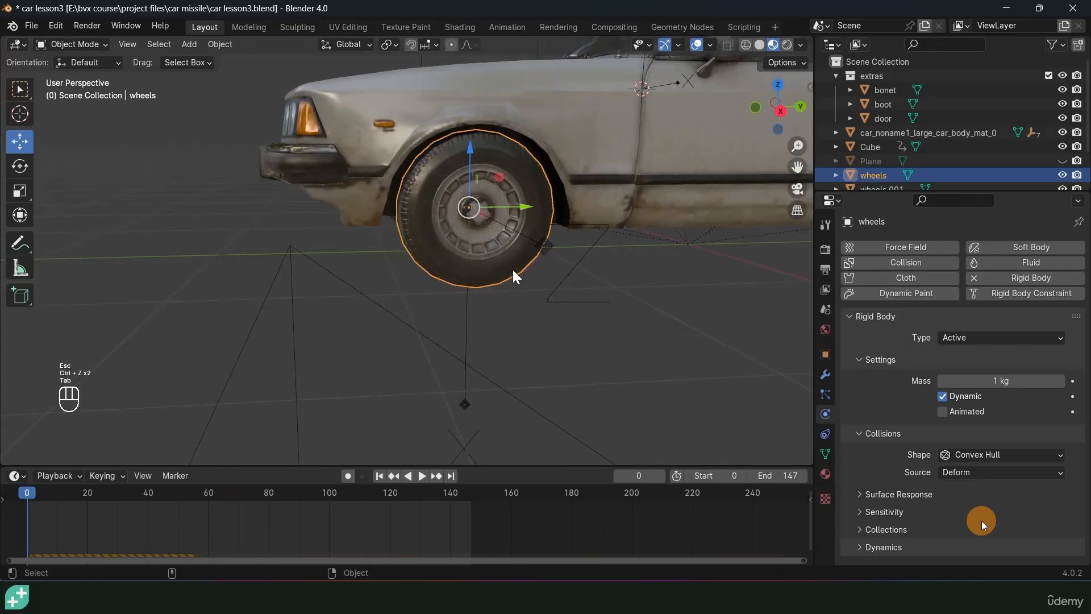
Rotate the constraint empty of the other front wheel (Empty.001) by -90° about the global Y axis.
scroll(568, 284, "down", 5)
middle_click_drag(636, 305, 417, 246)
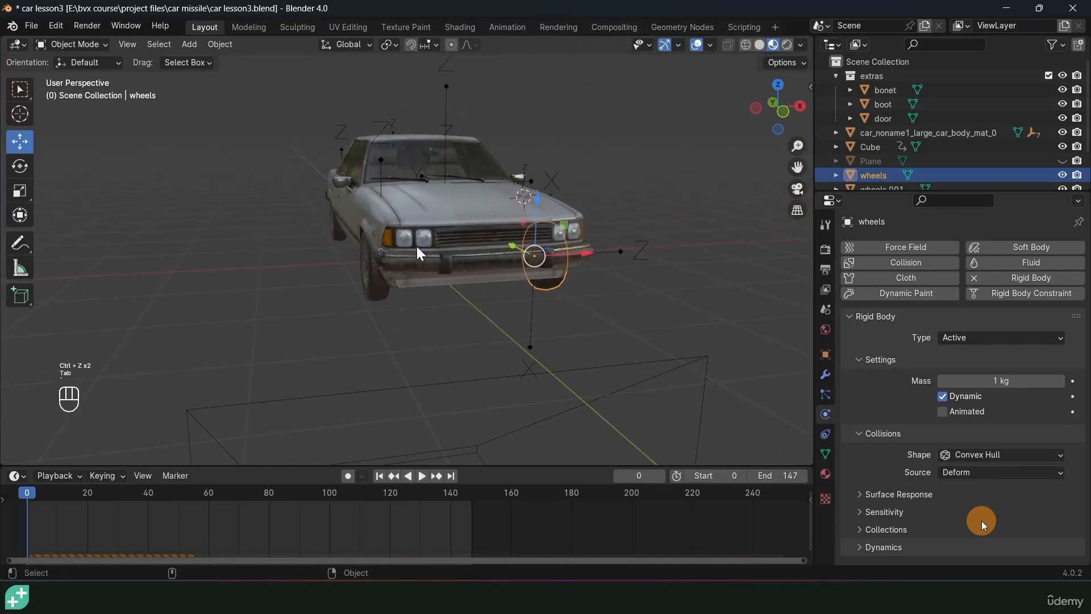
left_click(381, 161)
key("r")
key("x")
key("y")
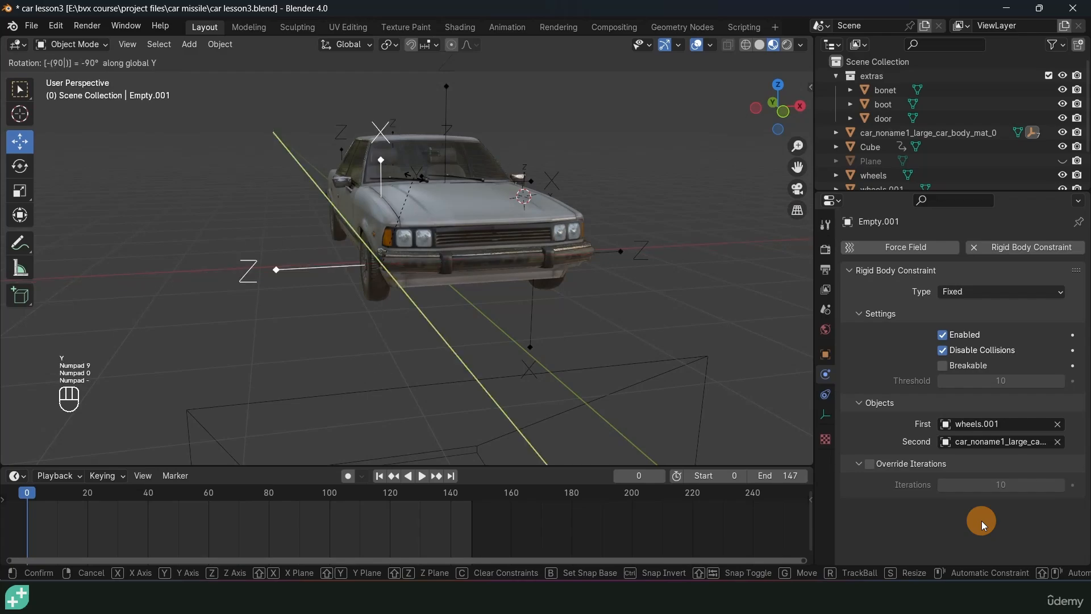
key("Return")
Rotate the constraint empty of the rear wheel wheels.002 by 90° about the global Y axis.
middle_click_drag(414, 177, 427, 237)
left_click(326, 302)
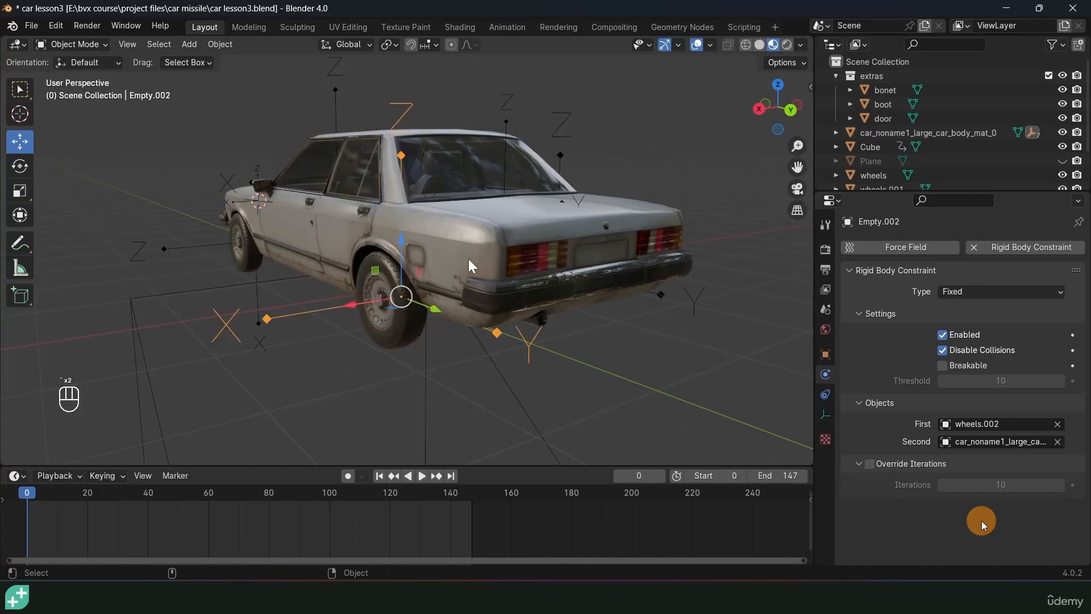
key("r")
key("x")
key("y")
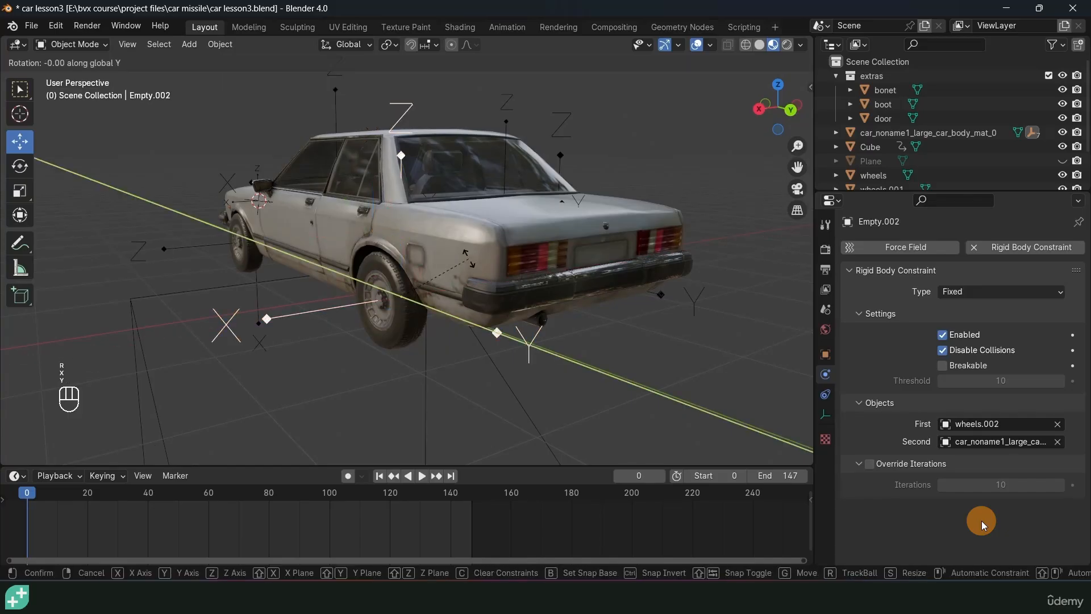
key("KP_Enter")
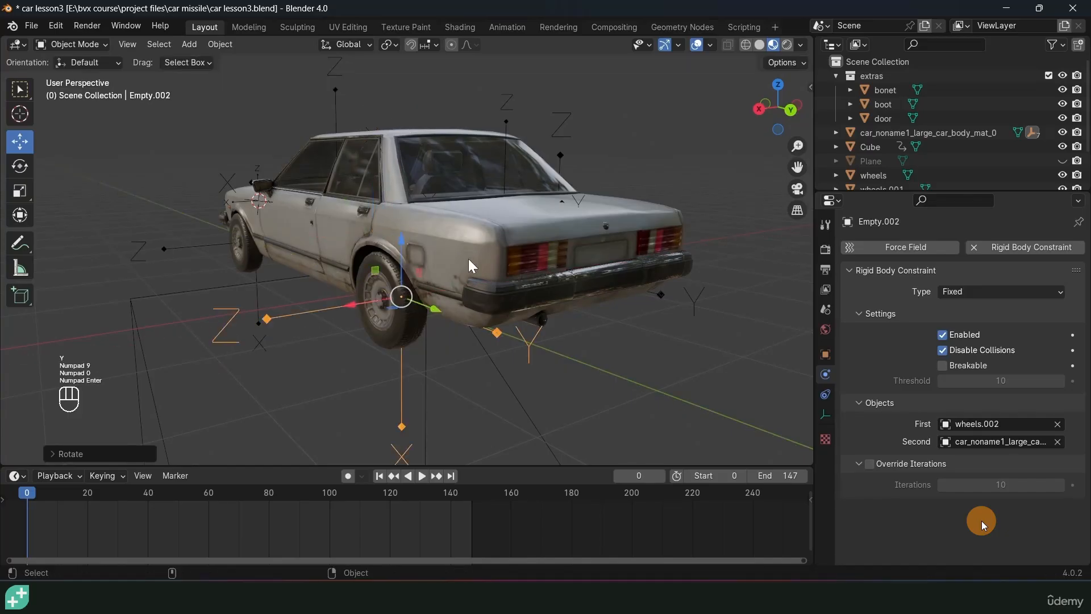
Rotate the constraint empty of the remaining rear wheel, wheels.003, by 90° about the global Y axis.
mouse_move(468, 258)
middle_mouse_down()
mouse_move(521, 285)
mouse_move(426, 307)
mouse_move(458, 278)
mouse_move(456, 265)
middle_mouse_up()
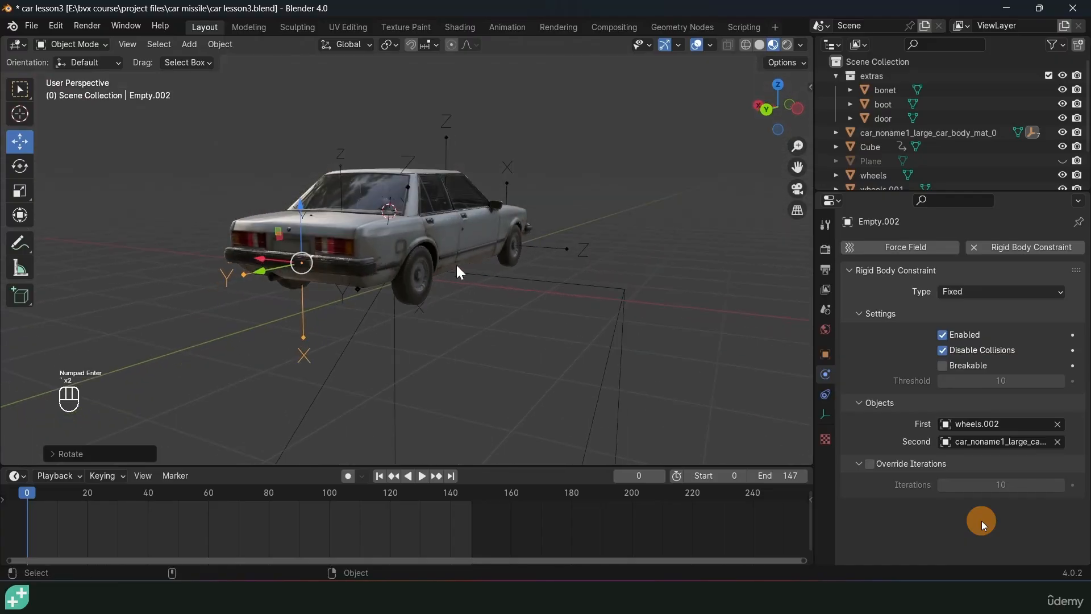
left_click(414, 277)
left_click(409, 160)
key("r")
key("x")
key("y")
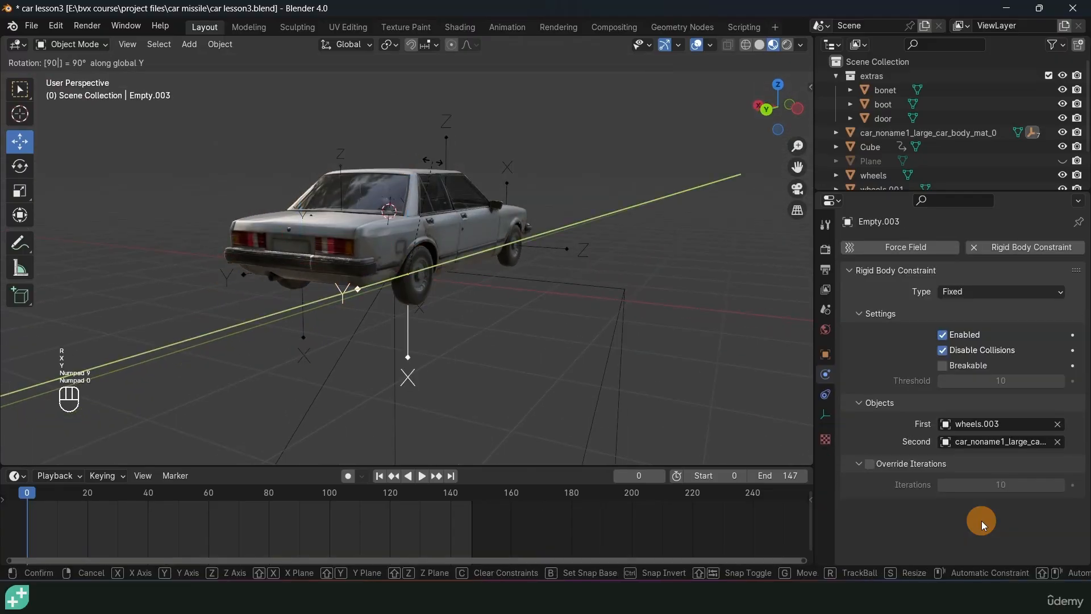
key("KP_Enter")
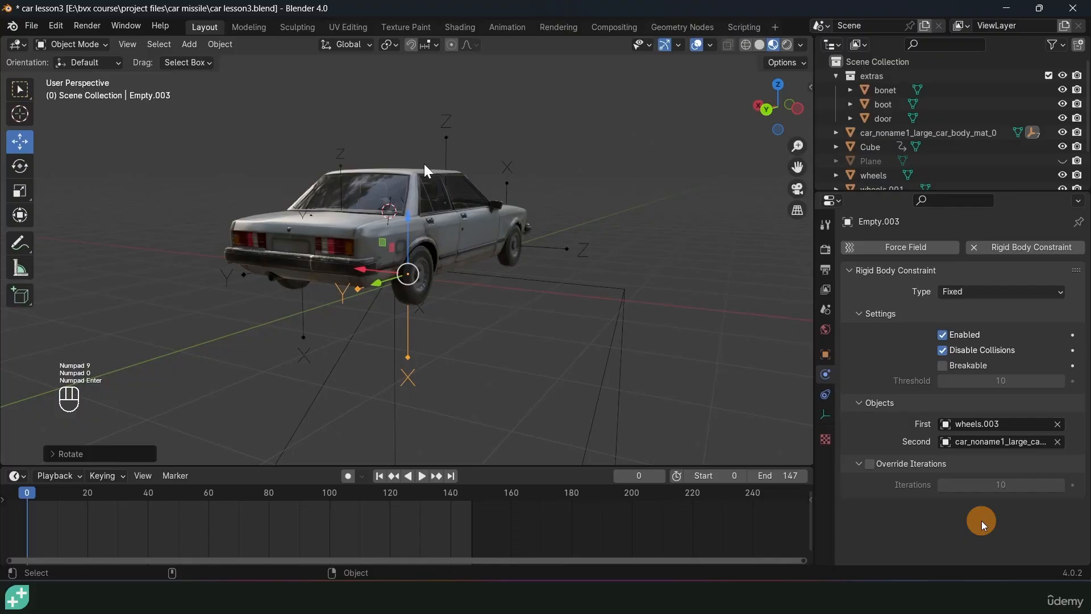
Play the simulation from the side to check how all four wheels behave, and return to the first frame.
middle_click_drag(530, 172, 645, 219)
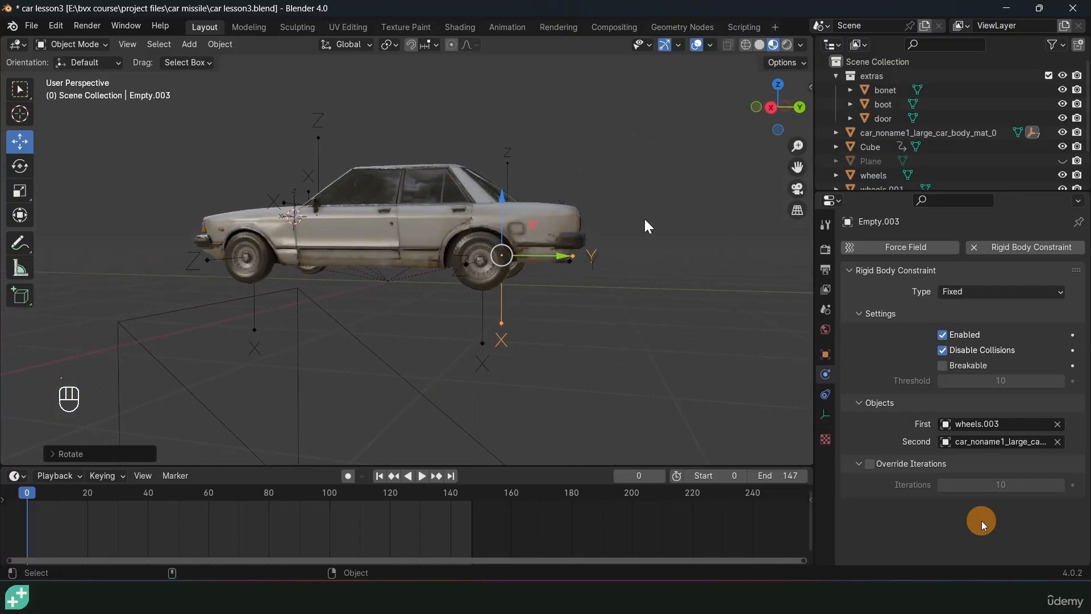
scroll(637, 228, "down", 3)
key("space")
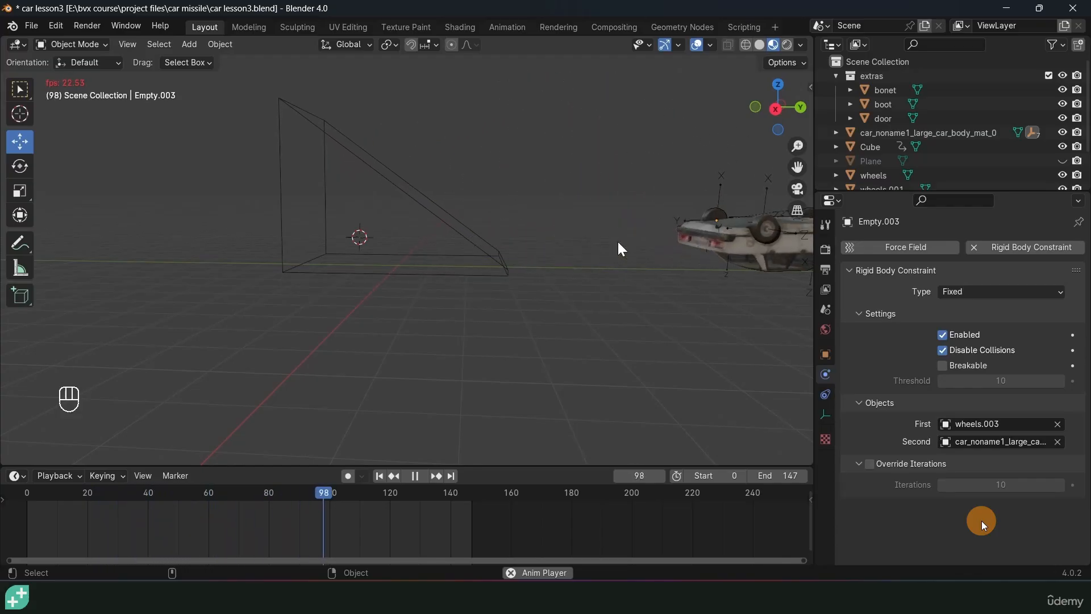
middle_click_drag(627, 240, 397, 244, "shift")
scroll(397, 245, "up", 6)
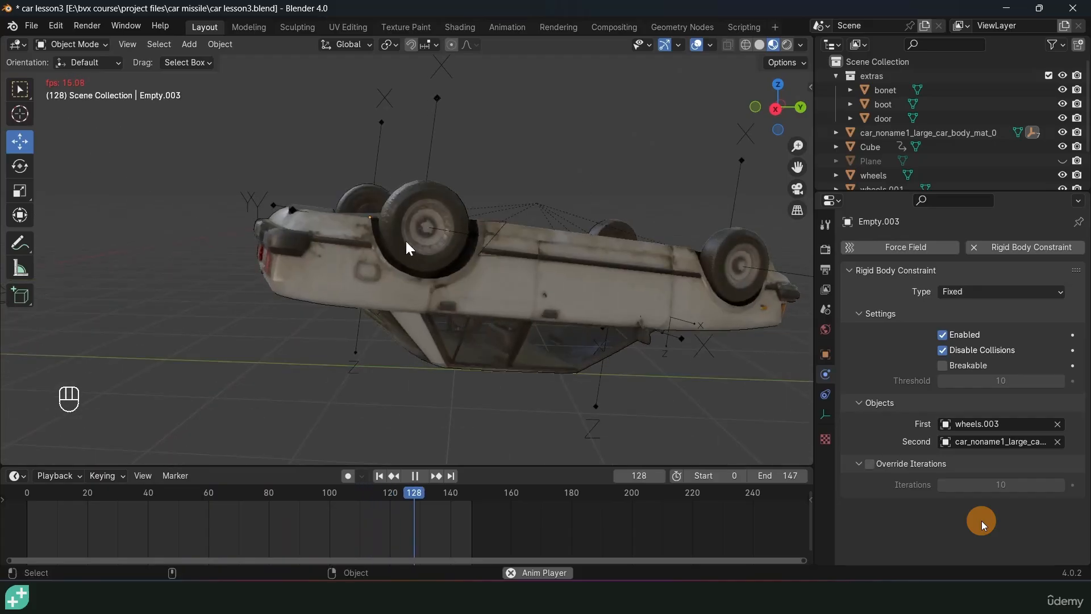
key("Escape")
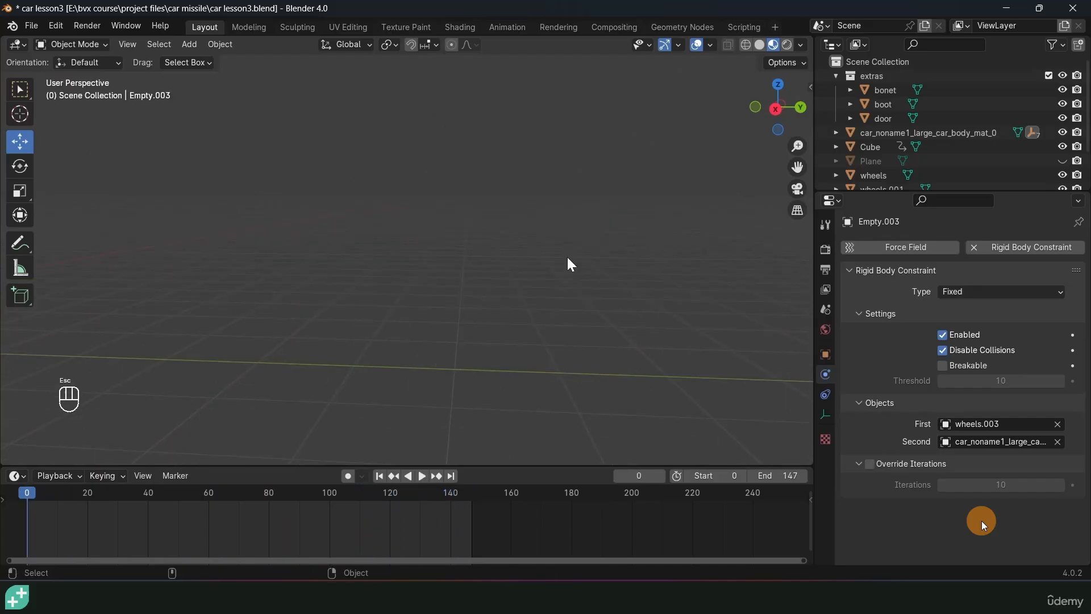
Select all four wheels with wheels.003 as the active object and link its object data to the others.
middle_click_drag(546, 253, 684, 254, "shift")
scroll(402, 238, "up", 3)
middle_click_drag(401, 237, 636, 234, "shift")
scroll(346, 293, "up", 4)
middle_click_drag(432, 322, 418, 271, "shift")
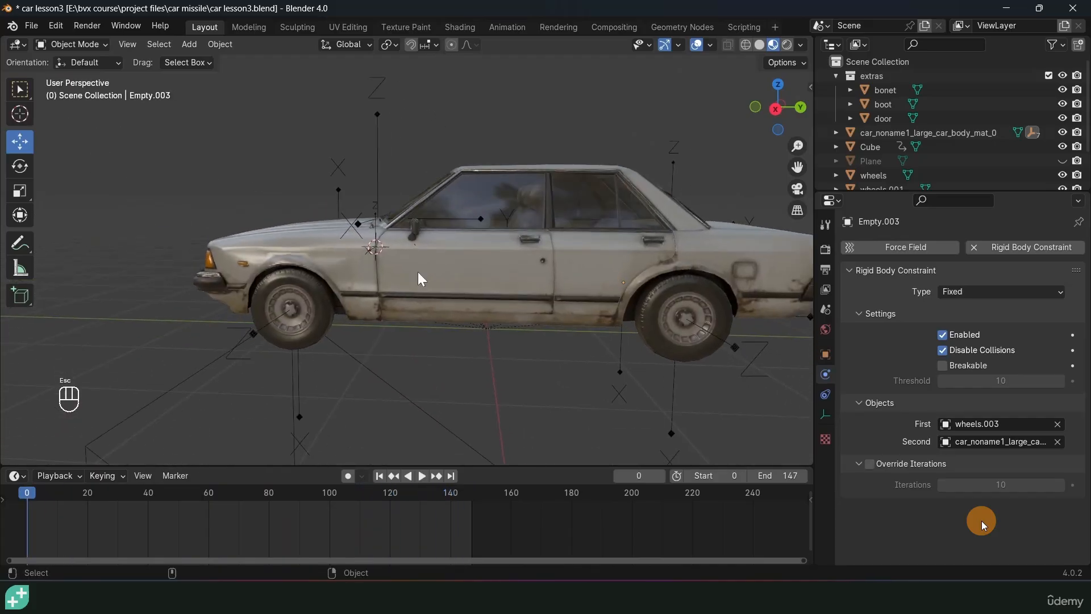
left_click(730, 298)
left_click(295, 302)
middle_click_drag(308, 292, 429, 287)
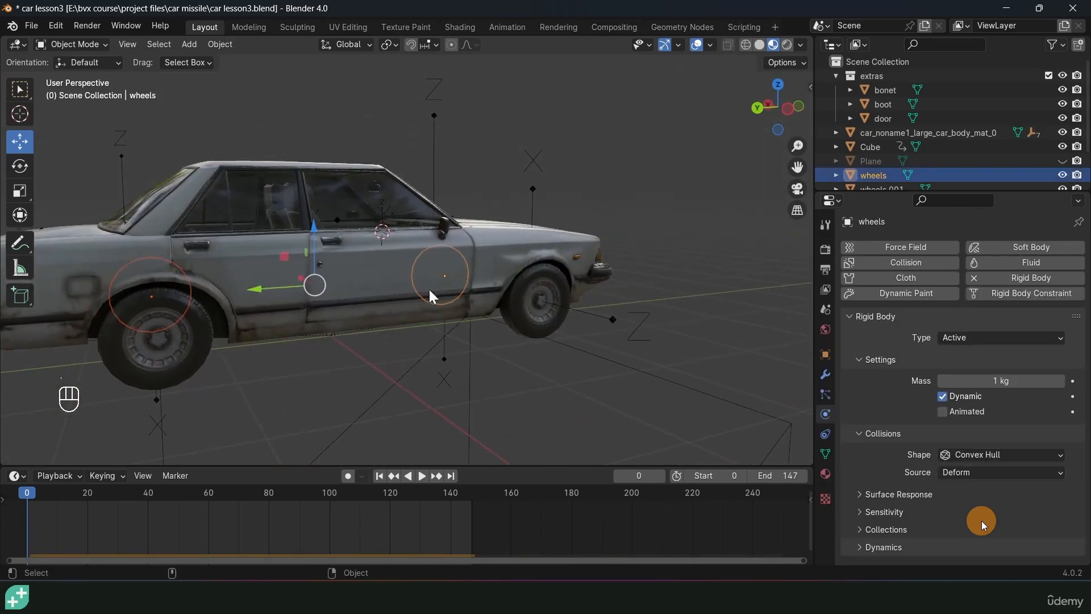
left_click(512, 322, "shift")
left_click(208, 333, "shift")
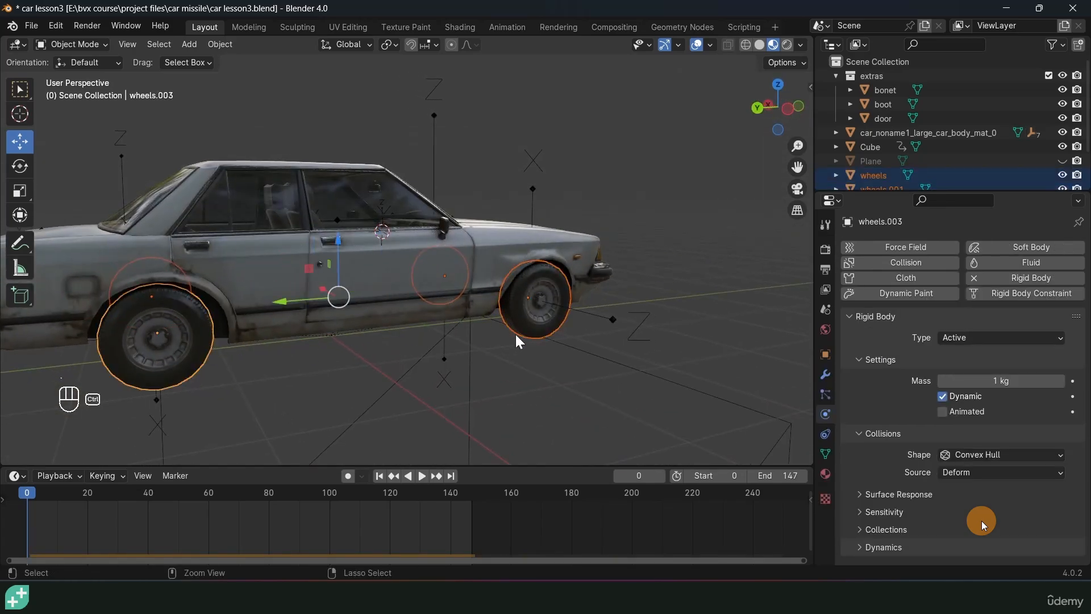
key("ctrl+l")
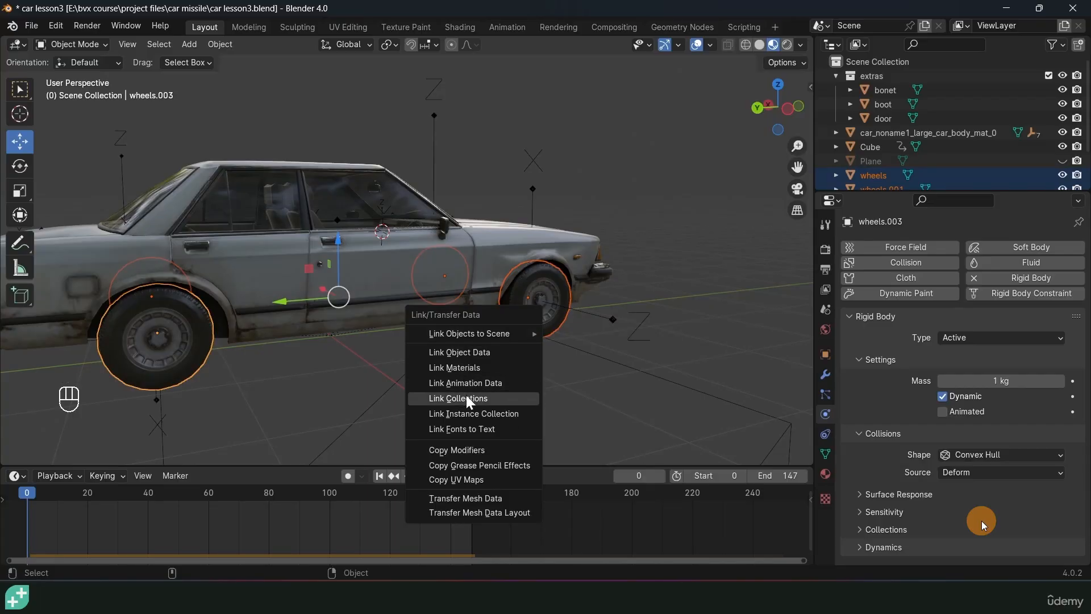
left_click(474, 351)
Rotate the front wheel (wheels) and the rear wheel on the same side (wheels.002) each 180° about Z.
left_click(557, 320)
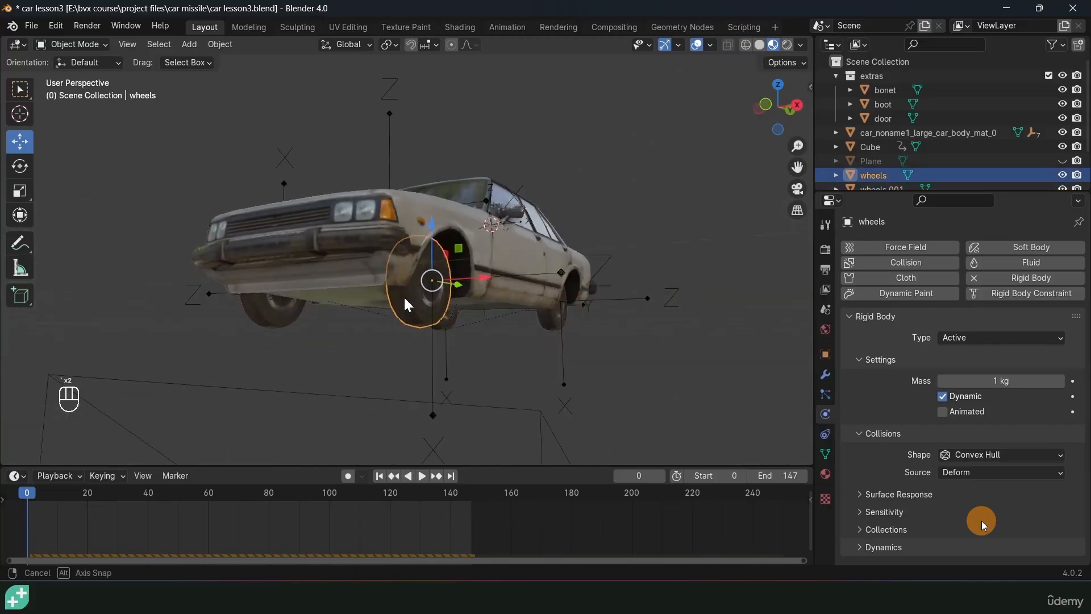
middle_click_drag(404, 296, 452, 324)
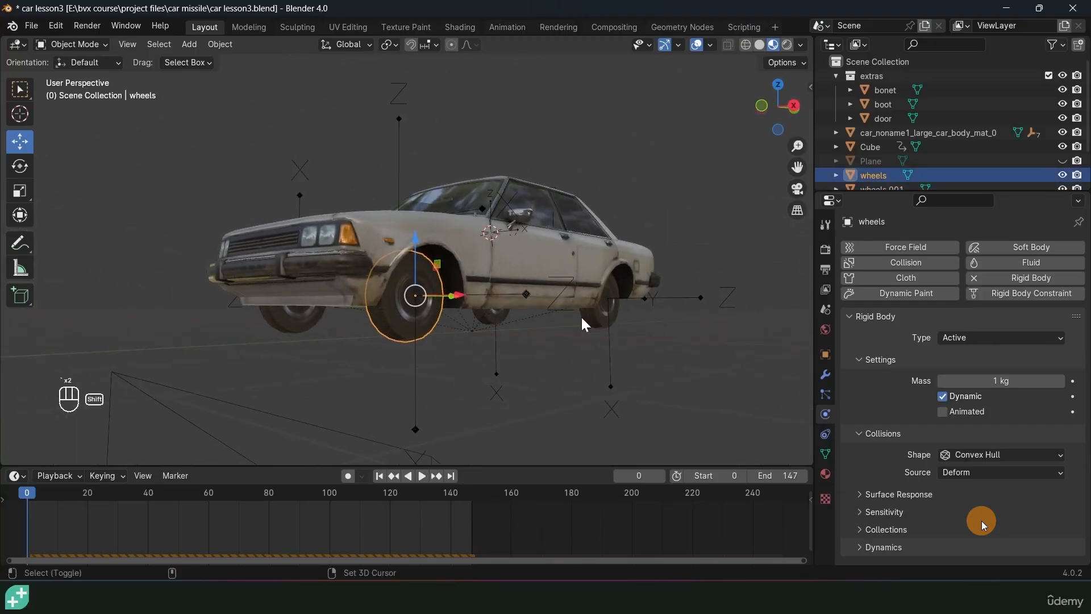
type("rz180")
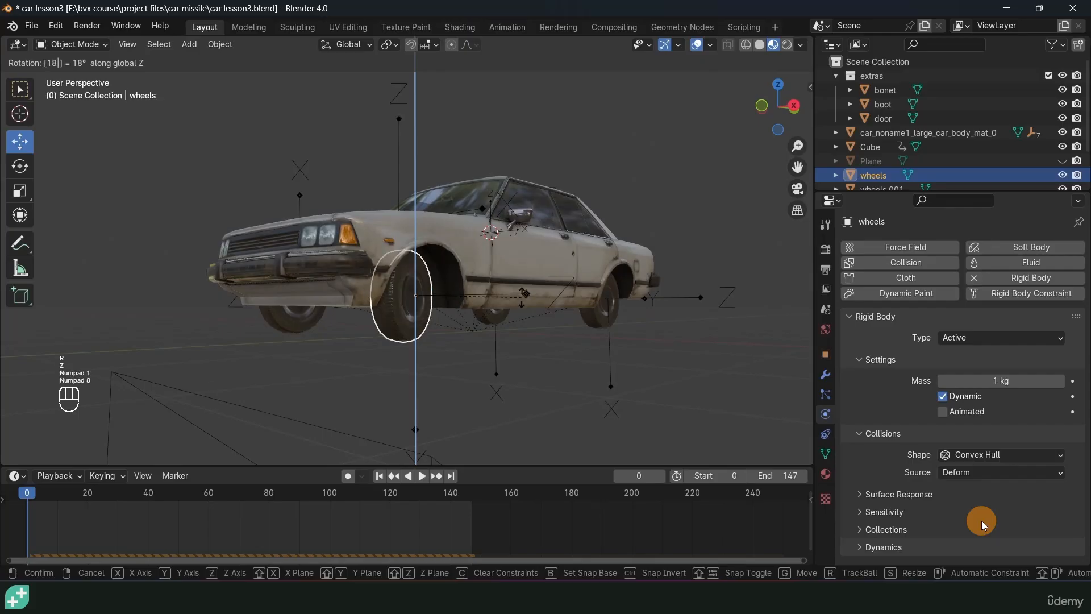
key("KP_Enter")
left_click(596, 318)
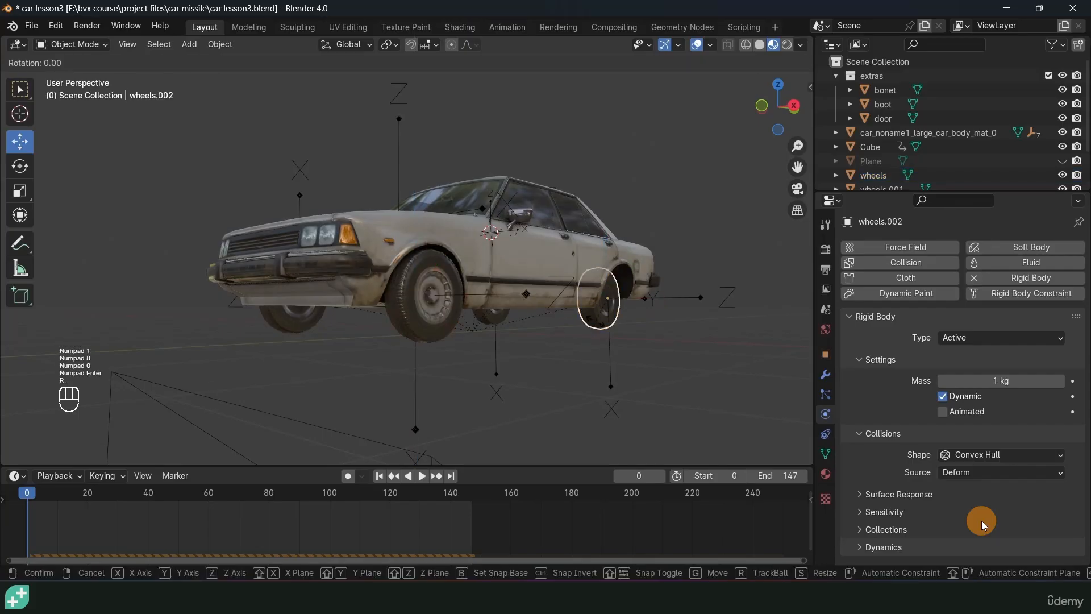
type("rz180")
key("KP_Enter")
Select one upper sidewall face of front wheel wheels.001 in Edit Mode and add a new material in an extra slot.
middle_click_drag(595, 320, 428, 325)
left_click(374, 328)
key("Tab")
scroll(441, 324, "up", 3)
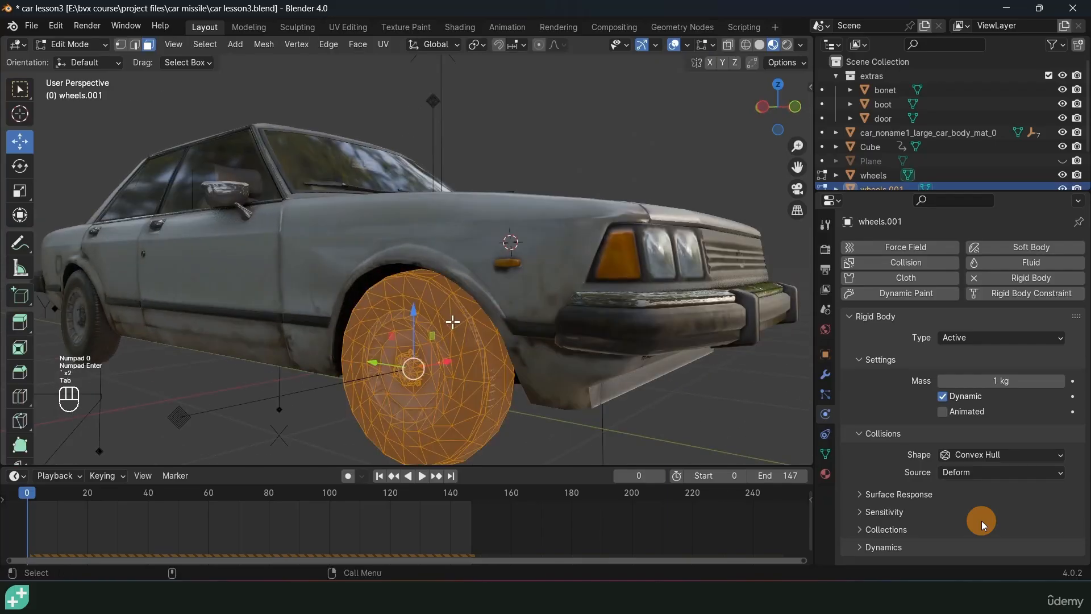
left_click(455, 316)
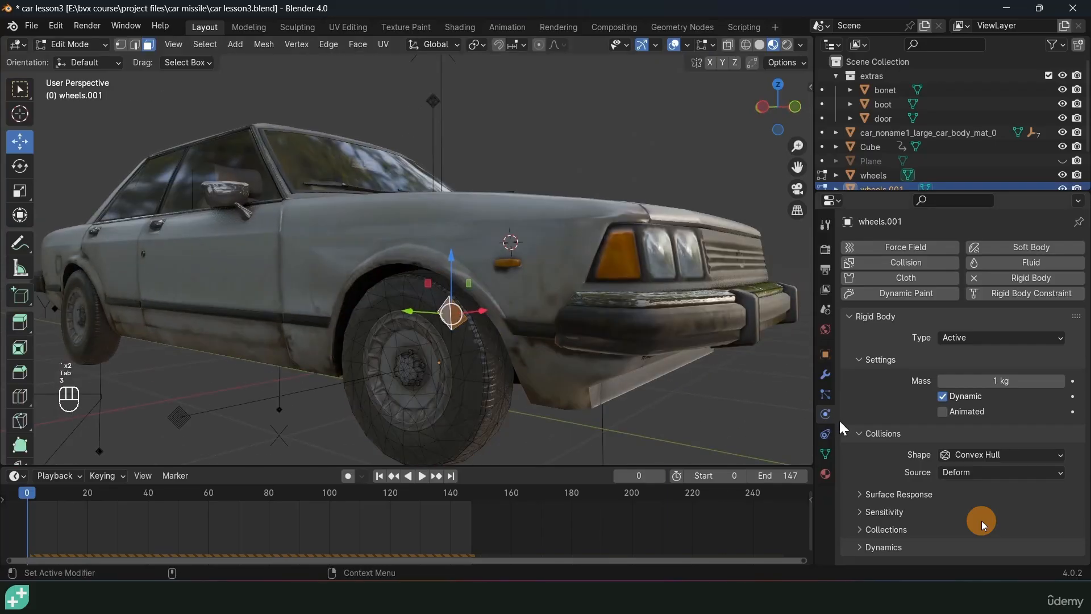
left_click(826, 474)
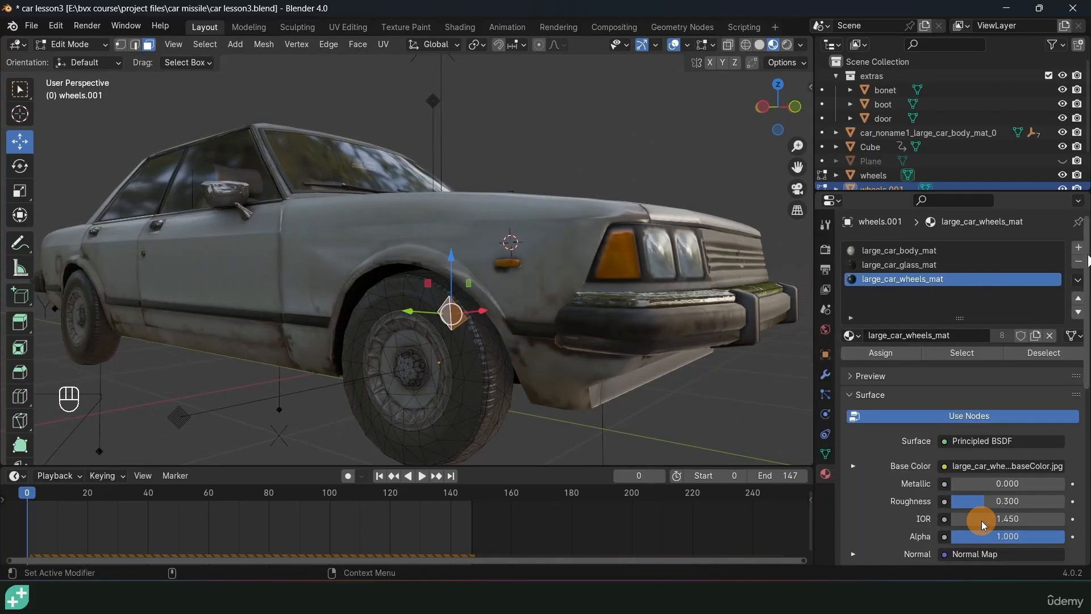
left_click(1079, 249)
left_click(947, 339)
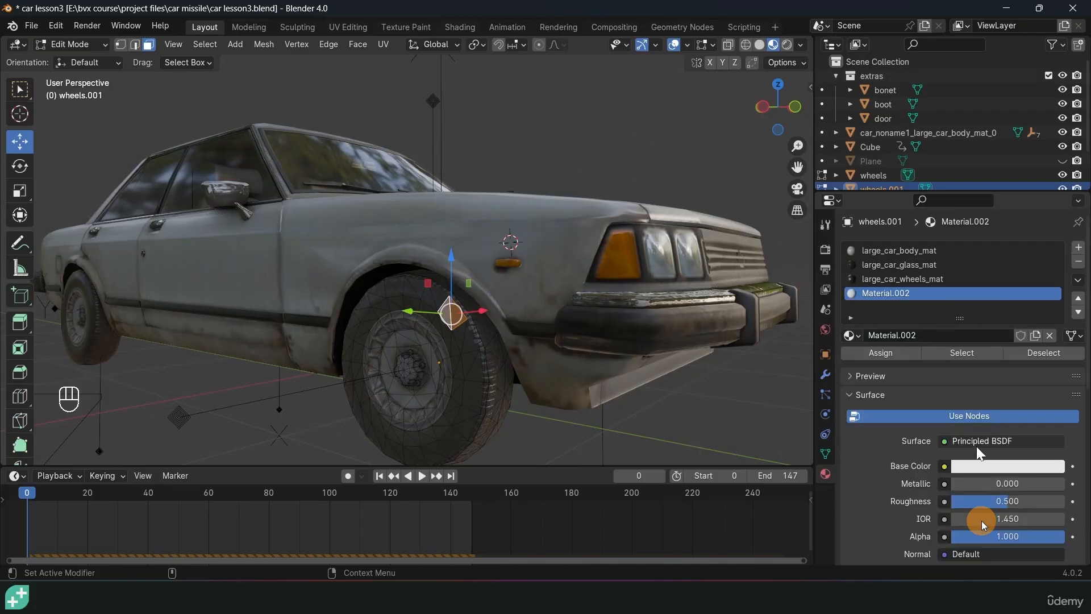
left_click(849, 335)
Set the new material's base color to saturated red, assign it to the selected wheel face, and return to Object Mode.
left_click(973, 473)
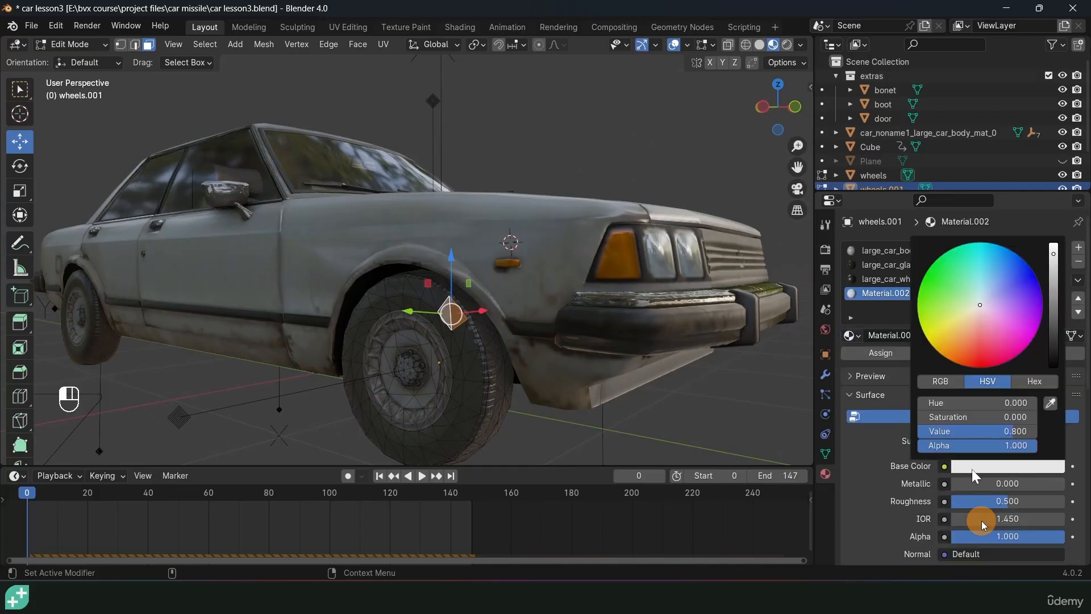
left_click_drag(1019, 312, 979, 362)
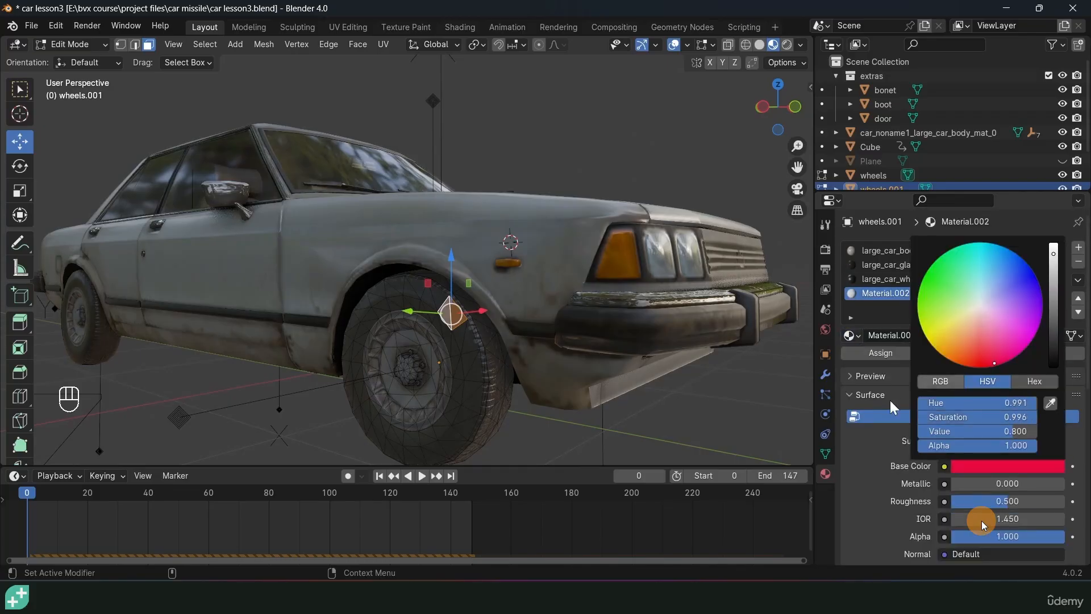
left_click(889, 358)
key("Tab")
Play the simulation to watch the red wheel markers, and return to the first frame.
middle_click_drag(520, 272, 292, 307, "alt")
key("alt+a")
key("space")
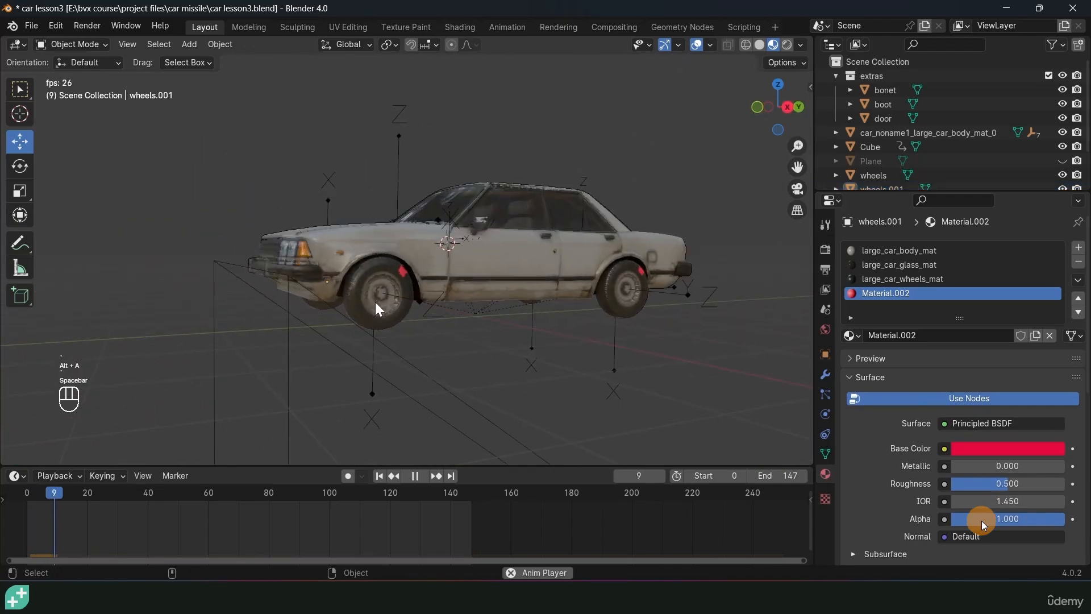
scroll(363, 321, "down", 1)
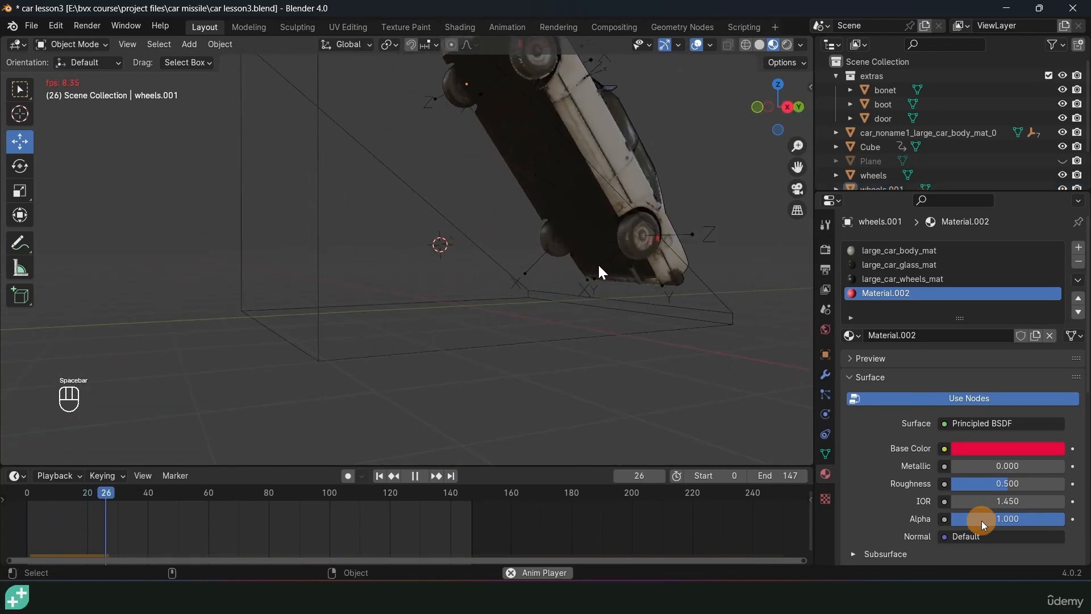
scroll(595, 271, "down", 2)
key("Escape")
Lengthen the ramp cube by moving its tall vertical end face outward along Y in Edit Mode.
left_click(584, 271)
left_click(380, 373)
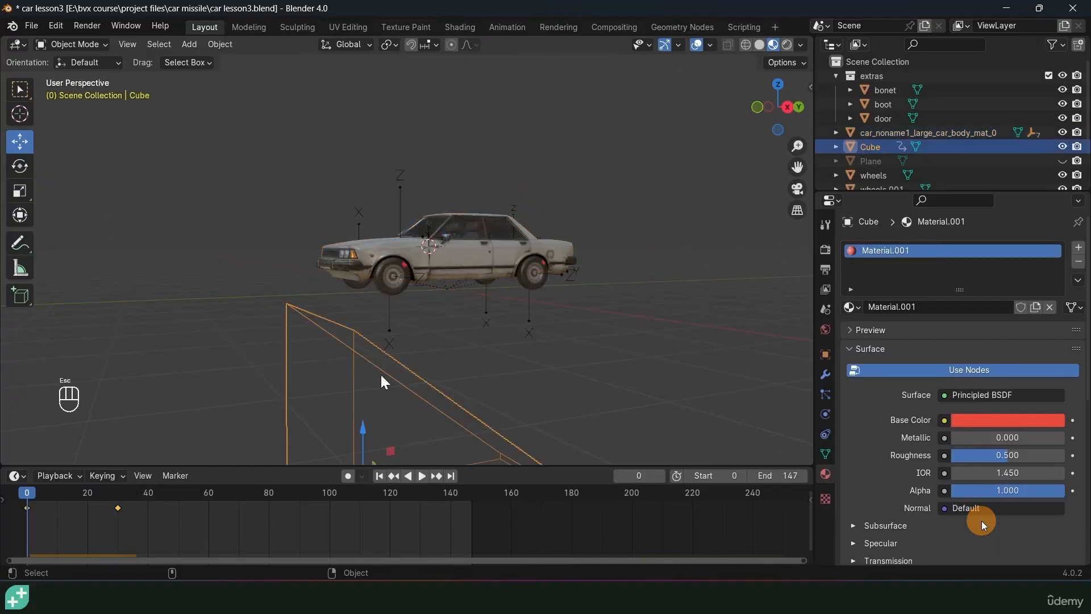
scroll(443, 282, "down", 1)
key("Tab")
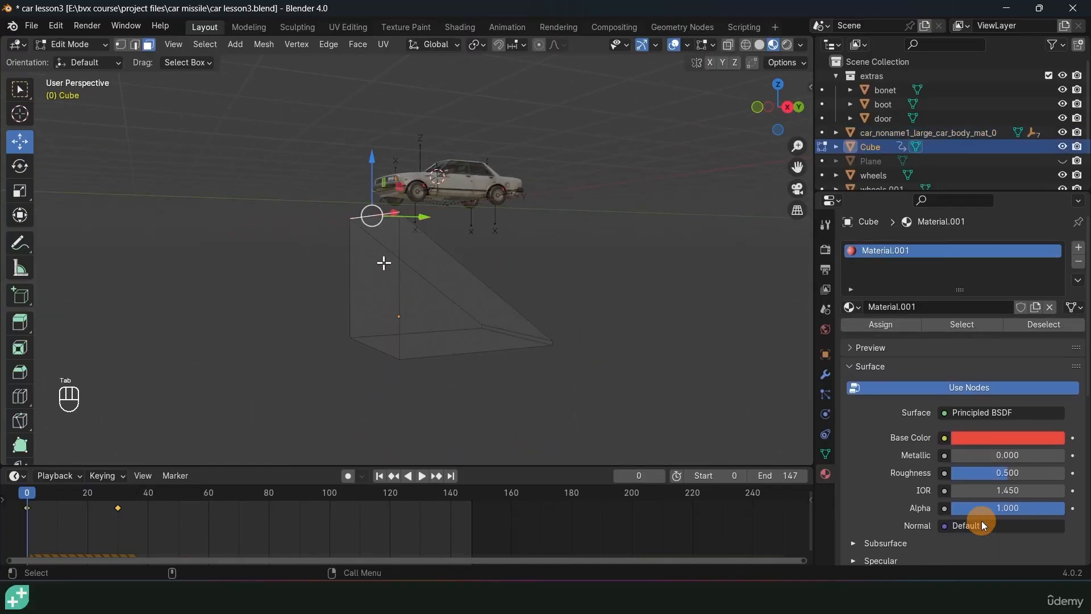
left_click(380, 295)
middle_click_drag(412, 299, 387, 291)
left_click_drag(405, 282, 287, 283)
key("Tab")
Play the ramp's motion briefly, and slow it by moving the second keyframe to about frame 105.
key("space")
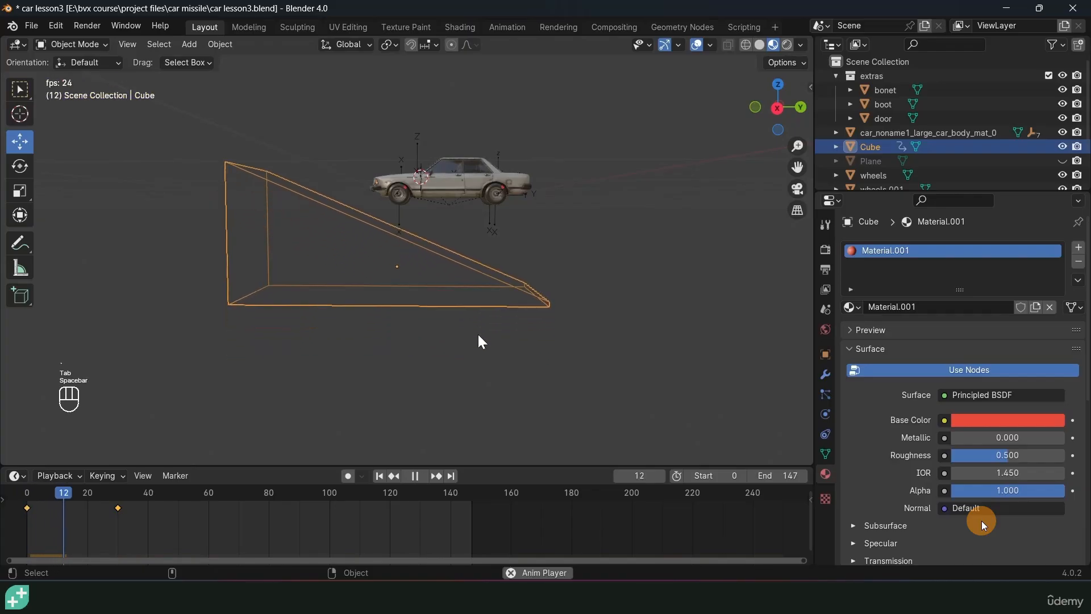
key("space")
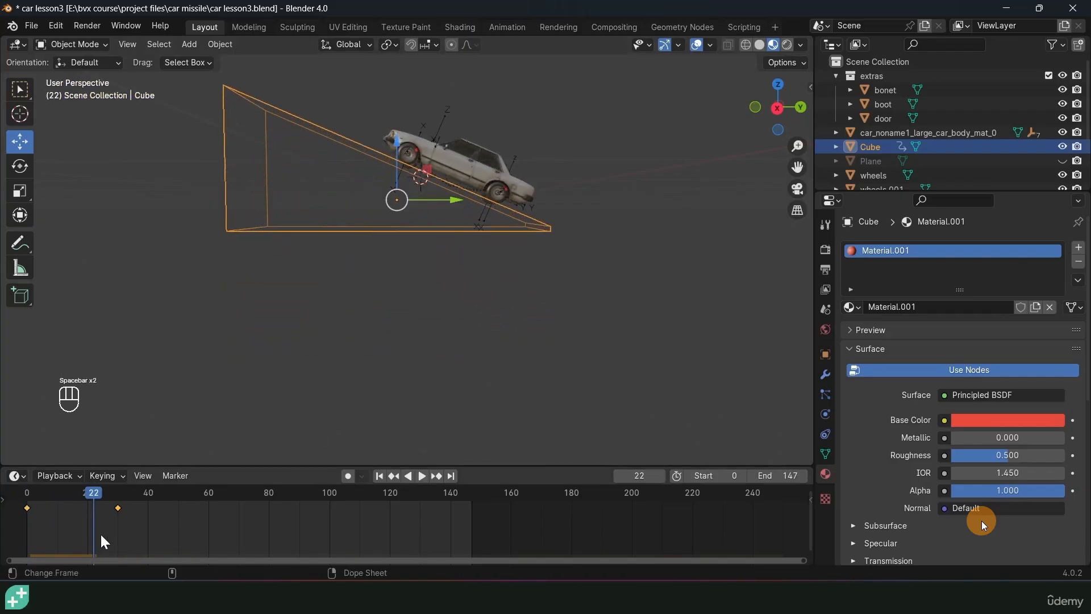
key("g")
left_click(366, 511)
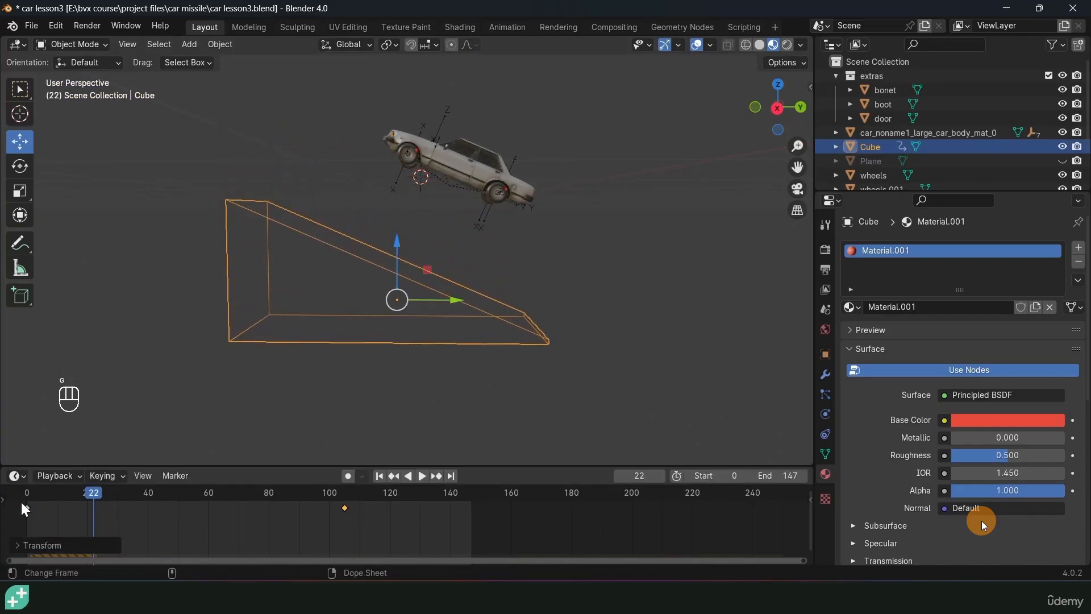
Replay the simulation from the first frame in solid shading and in material preview to check the slower ramp lift.
left_click(22, 502)
key("z")
left_click(625, 217)
key("space")
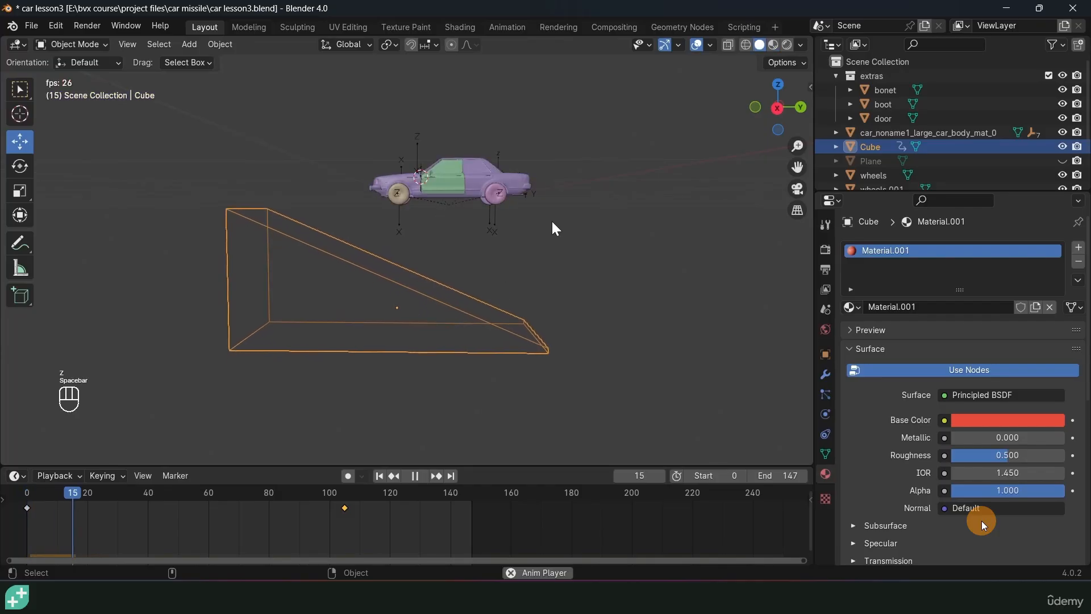
scroll(551, 221, "up", 3)
left_click(772, 44)
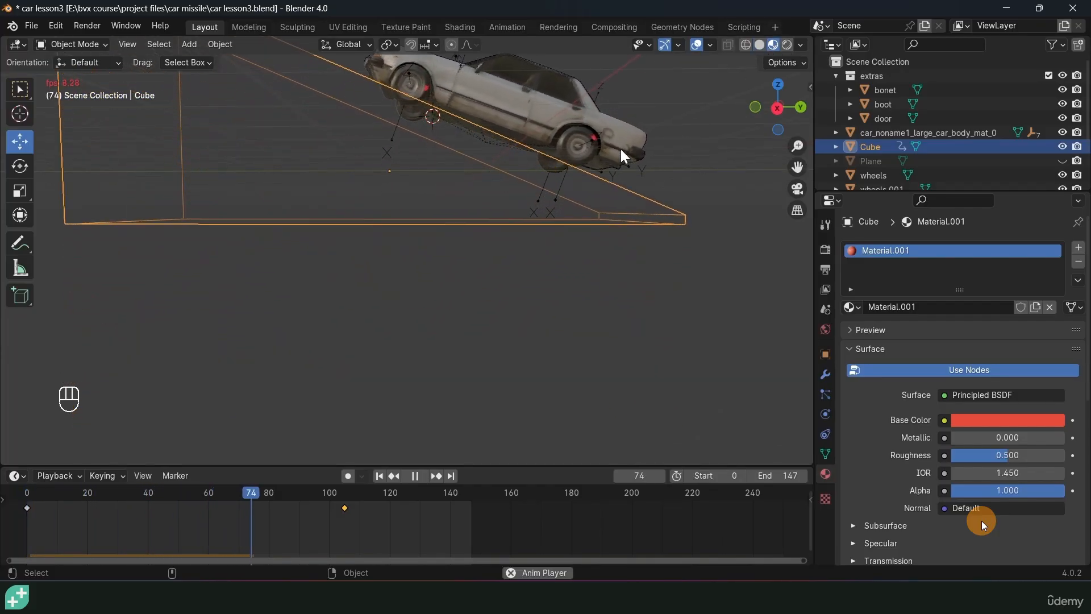
Play the simulation down the ramp, pausing around frame 92 to examine the rear wheel and its red marker up close.
key("space")
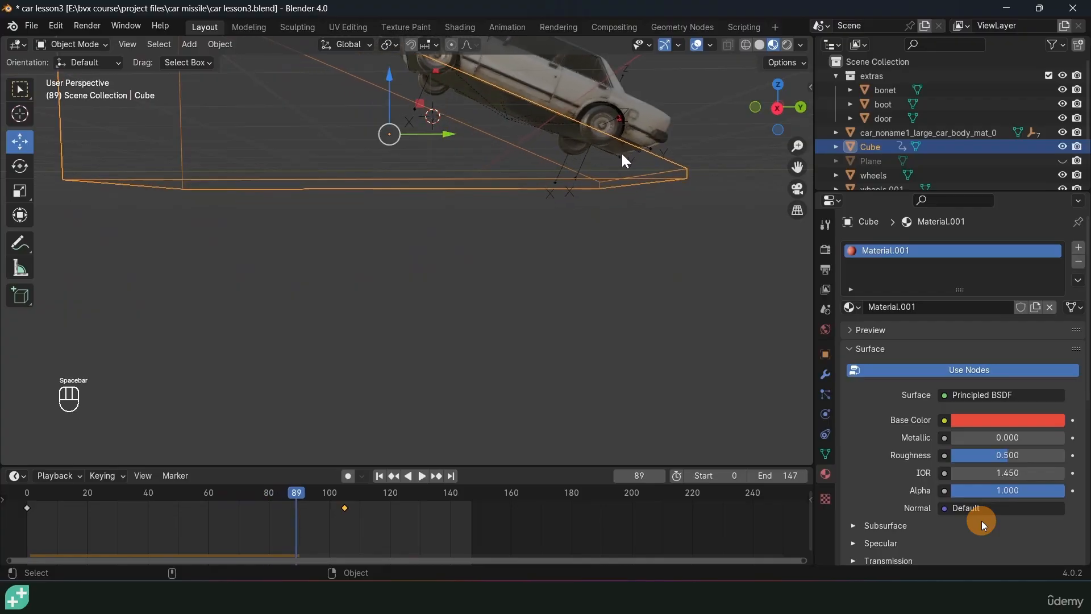
scroll(569, 142, "down", 3)
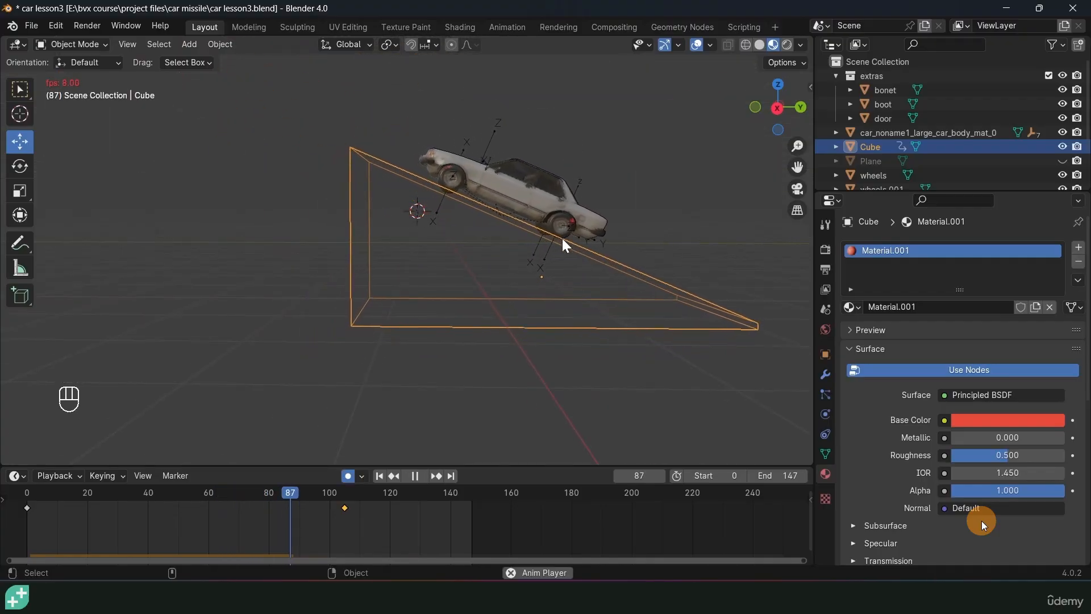
key("space")
scroll(569, 241, "up", 4)
scroll(158, 262, "up", 3)
middle_click_drag(564, 241, 501, 247, "shift")
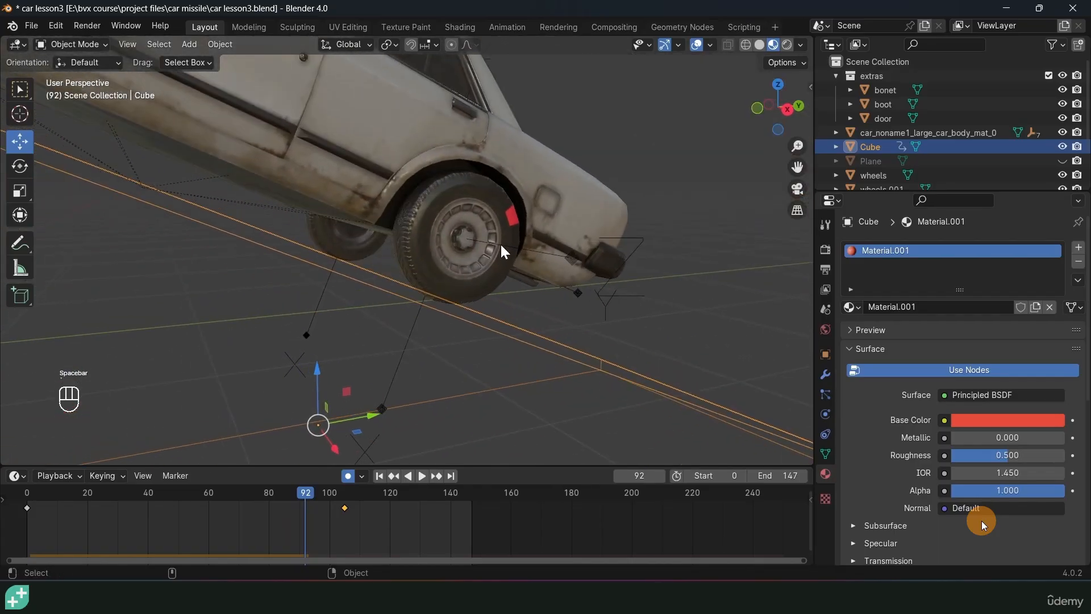
Change the rigid body constraint type of the near rear wheel's empty, Empty.002, to Hinge.
left_click(530, 254)
left_click(544, 258)
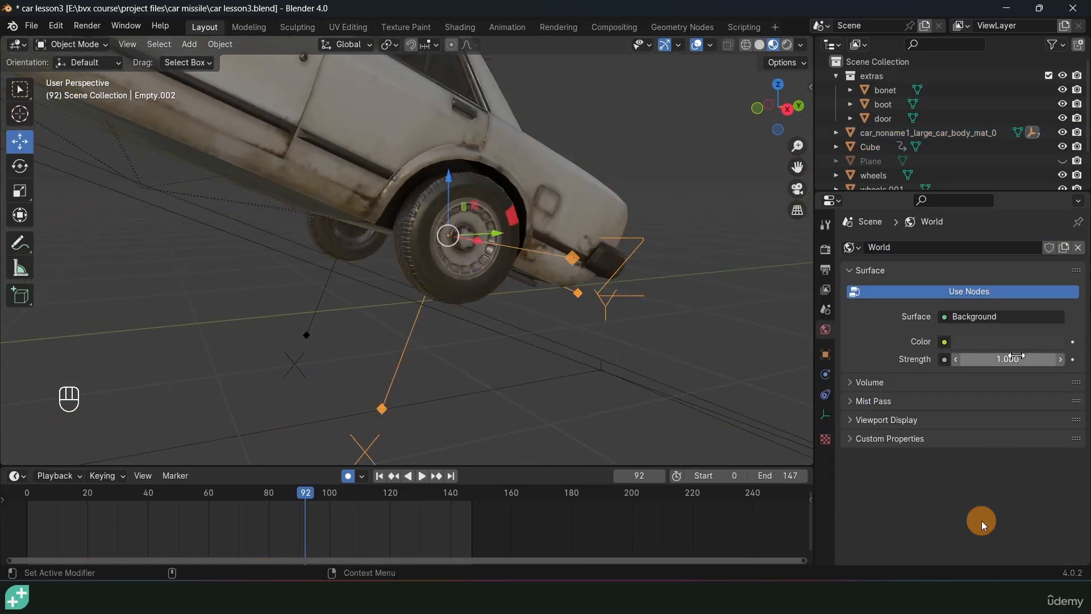
left_click(827, 377)
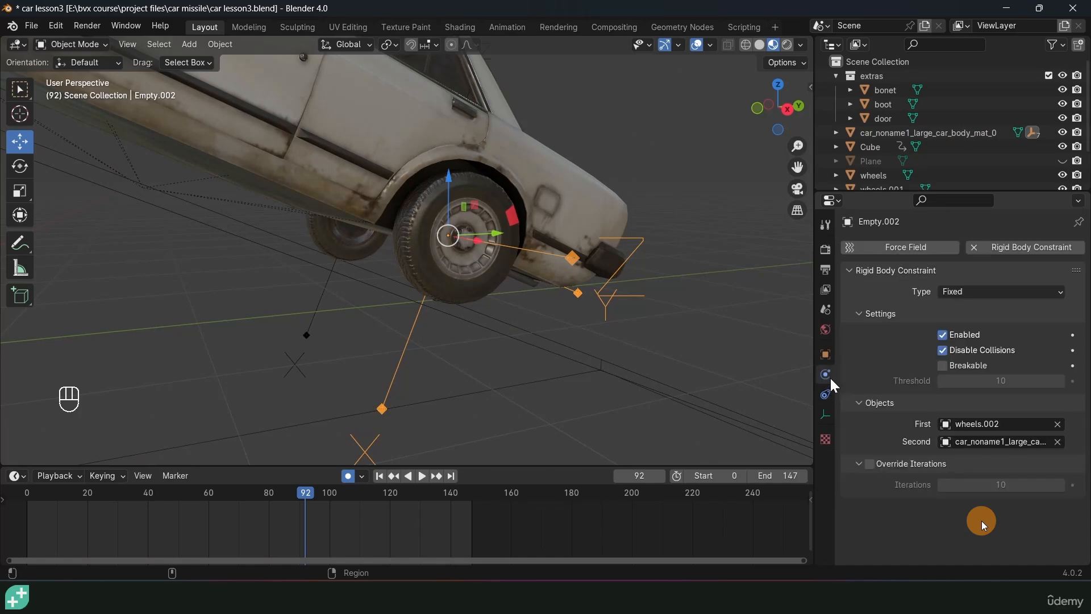
left_click(955, 290)
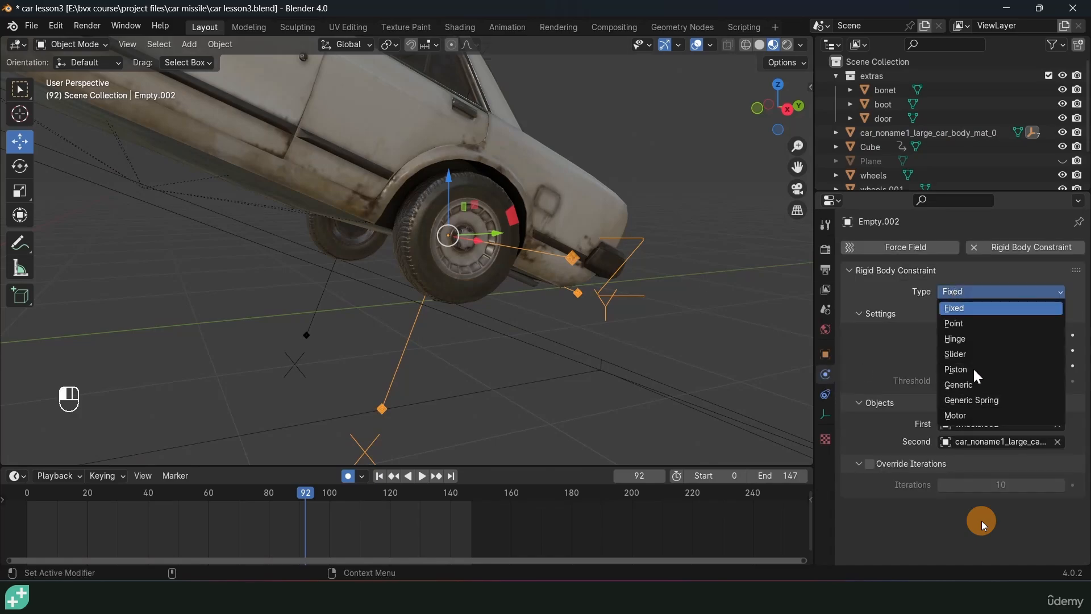
left_click(981, 339)
Change the rigid body constraint type of the opposite rear wheel's empty, Empty.003, to Hinge.
middle_click_drag(232, 176, 476, 191)
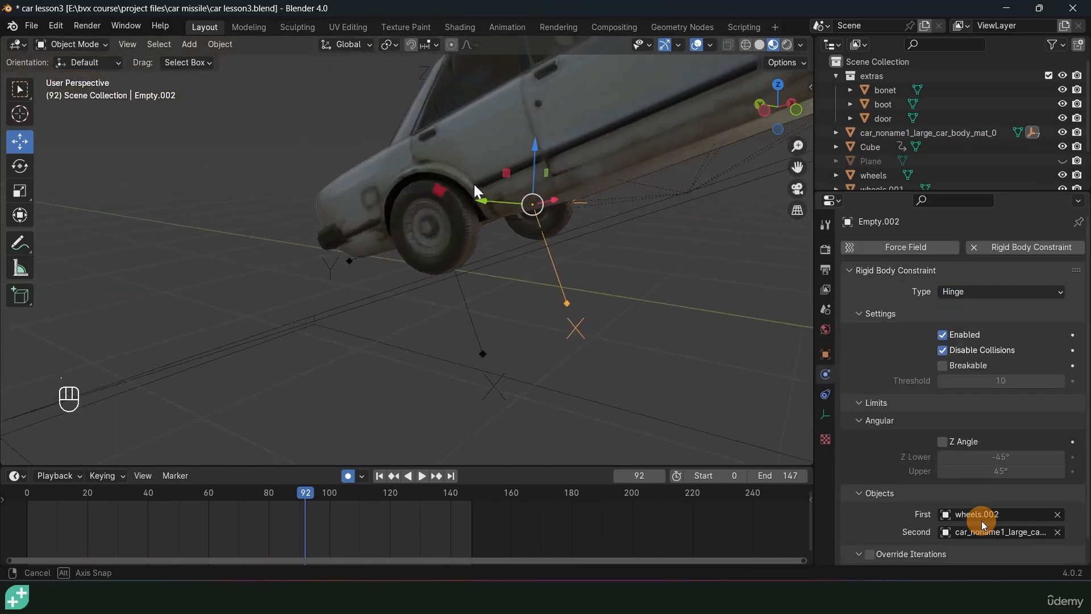
left_click(464, 296)
left_click(996, 297)
left_click(977, 340)
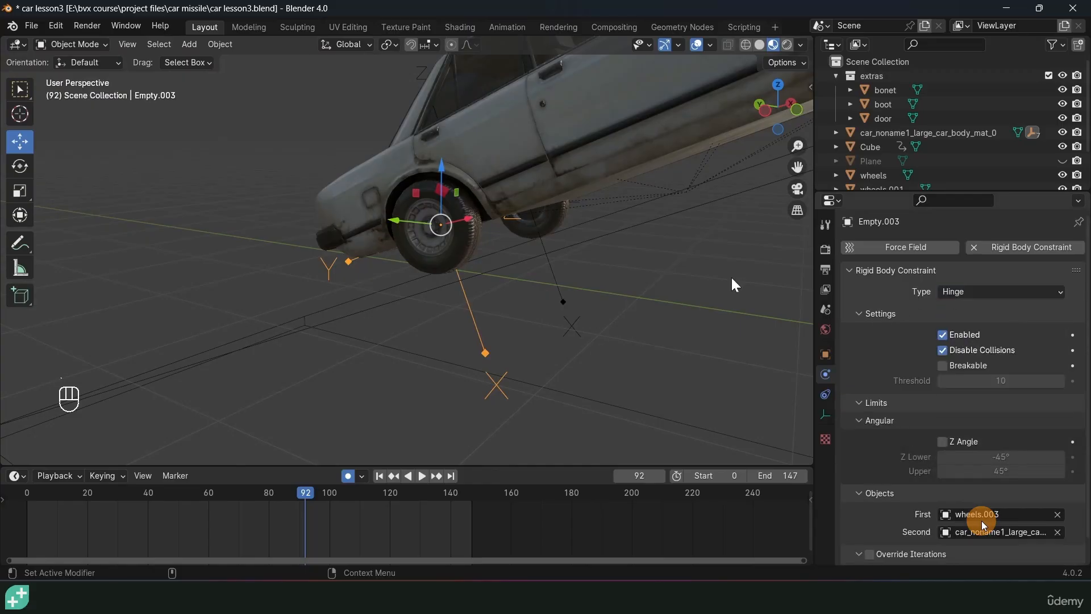
Set the front wheel's constraint empty, Empty.001, to the Hinge type as well.
middle_click_drag(731, 278, 570, 212)
left_click(534, 227)
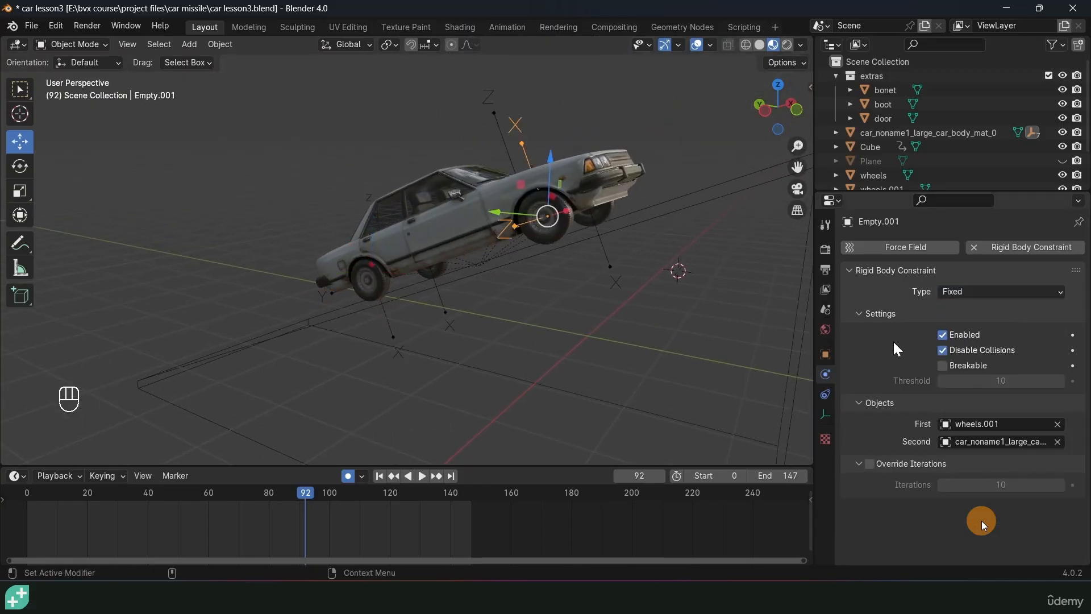
left_click(1005, 301)
left_click(978, 338)
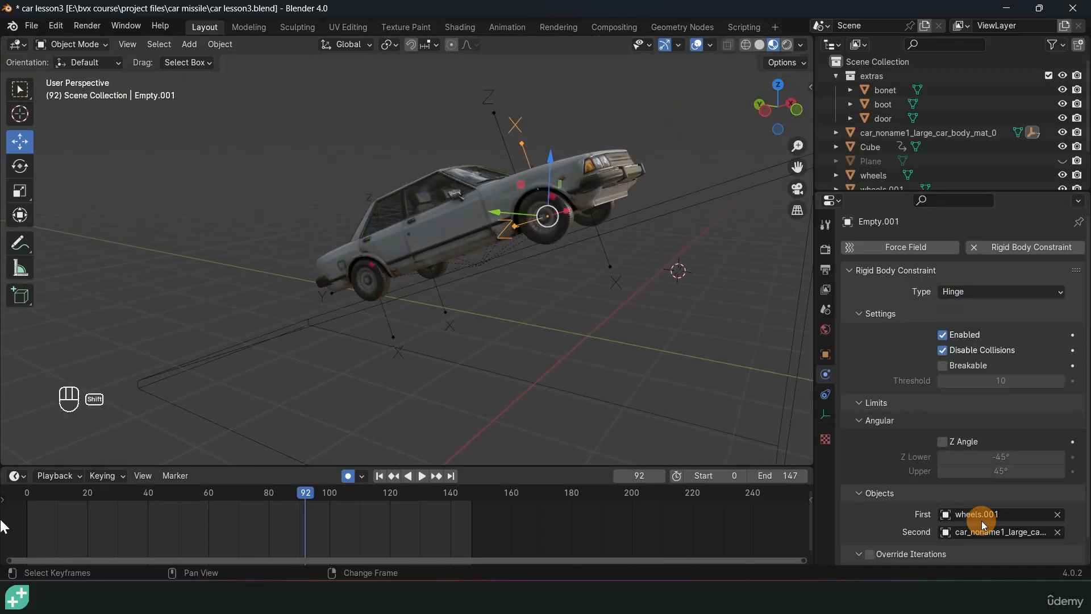
Replay the ramp simulation from the first frame to check the wheel rotation with hinge constraints, and return to the start.
key("shift+Left")
key("space")
middle_click_drag(487, 337, 375, 282)
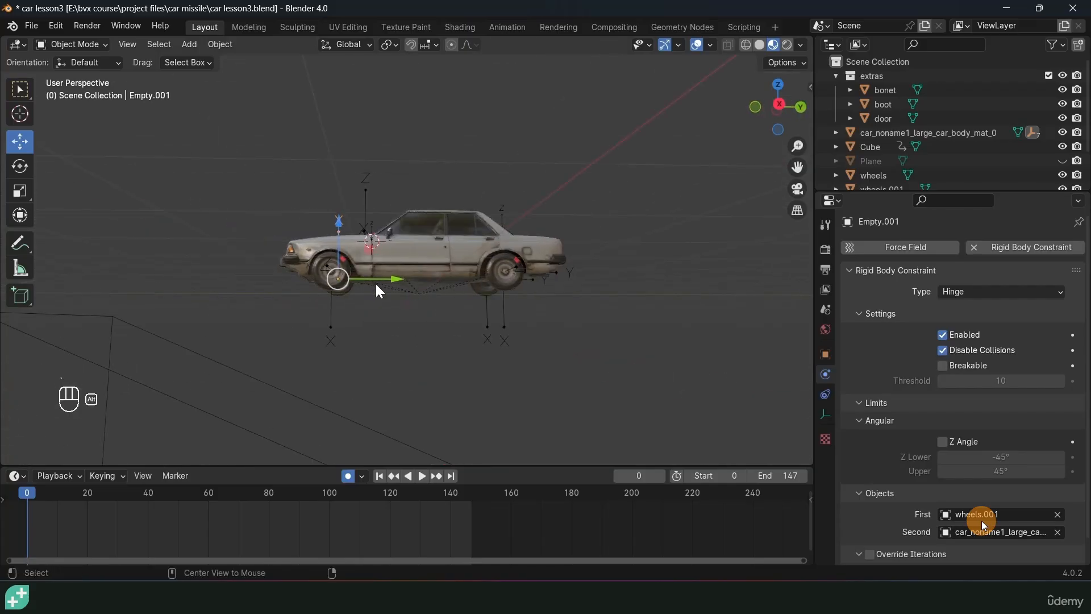
key("alt+a")
key("space")
scroll(383, 296, "down", 3)
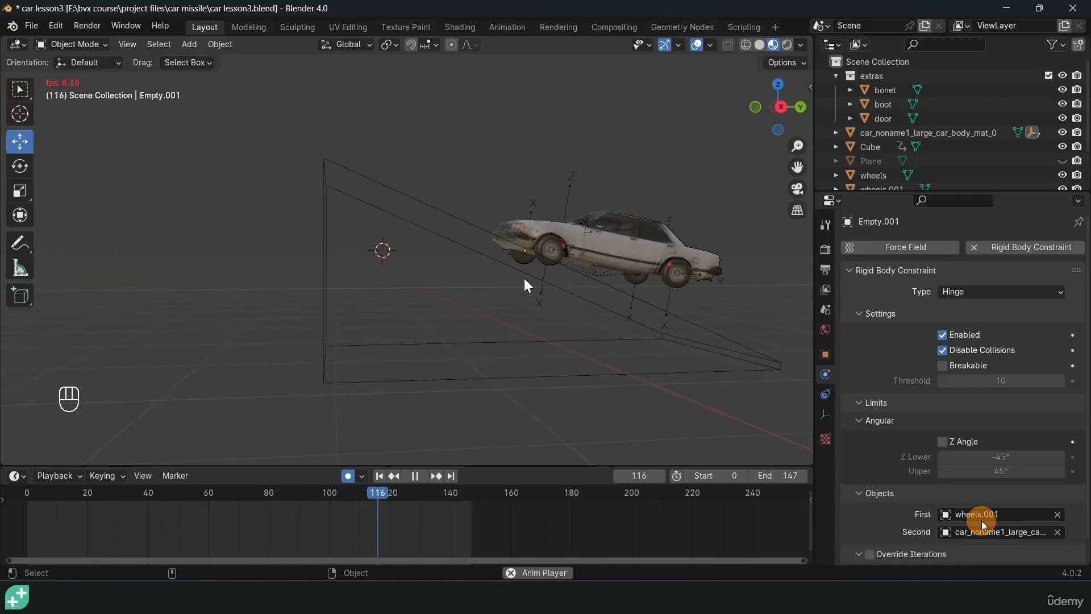
key("Escape")
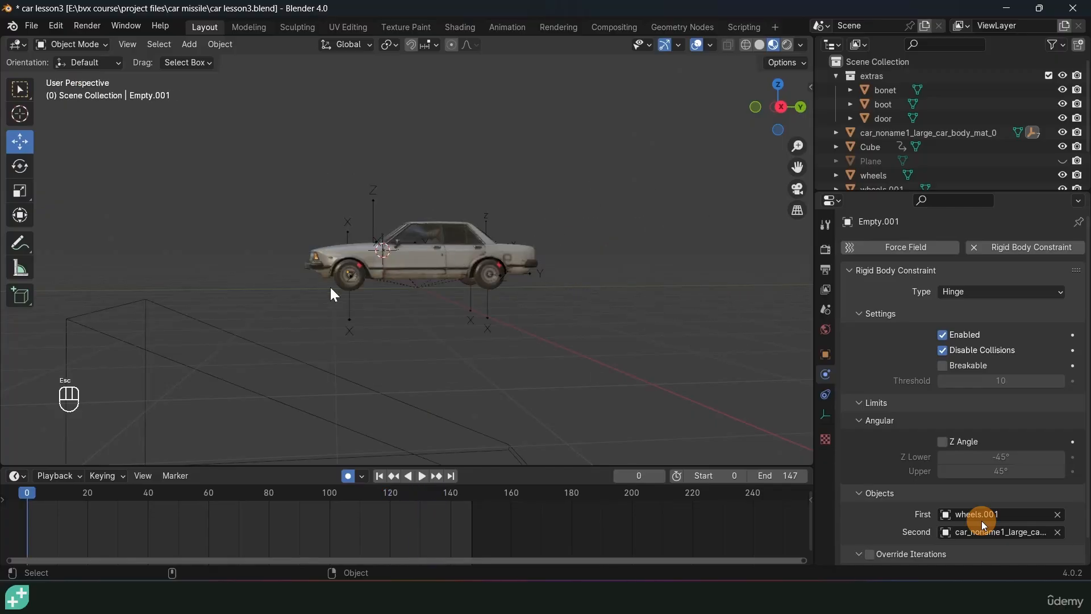
Unhide the ground plane and delete the ramp cube.
key("alt+h")
key("alt+h")
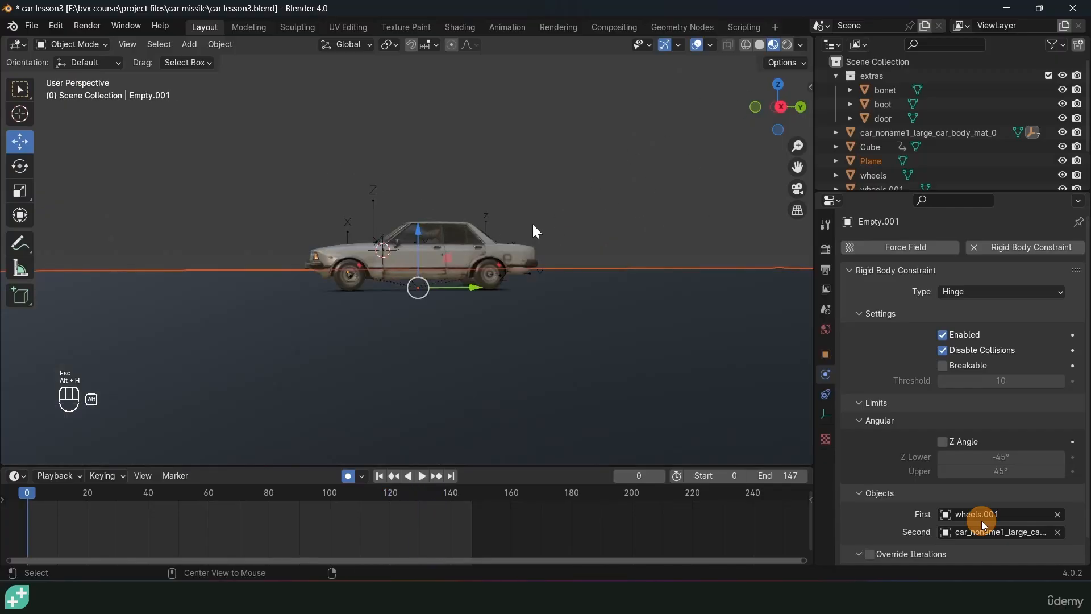
middle_click_drag(531, 223, 509, 268)
left_click(458, 375)
key("x")
key("x")
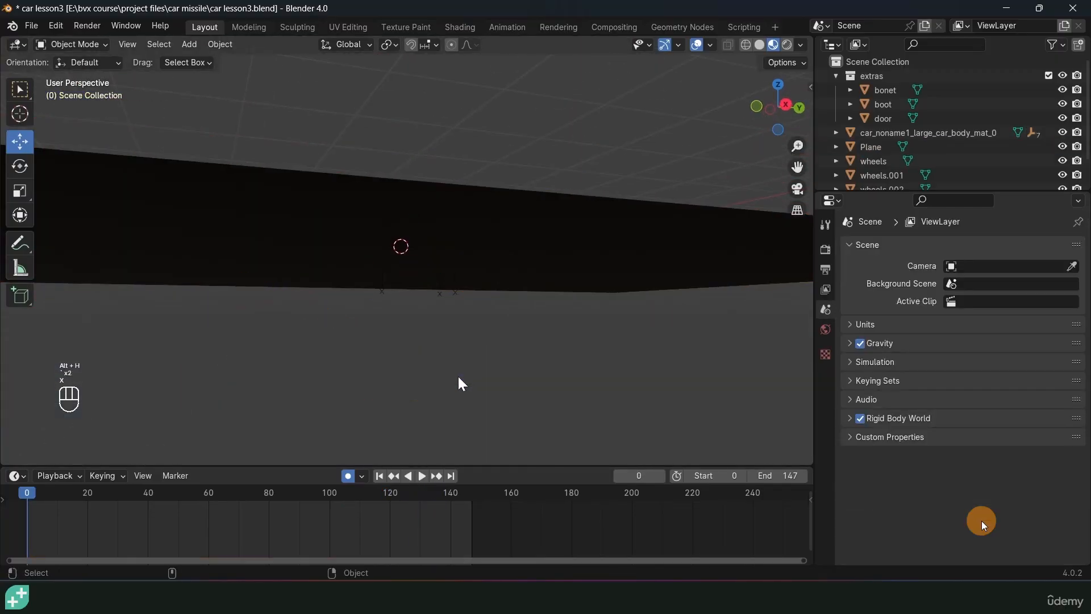
Play the simulation with the car standing on the ground plane, and return to the first frame.
middle_click_drag(382, 138, 376, 180)
key("space")
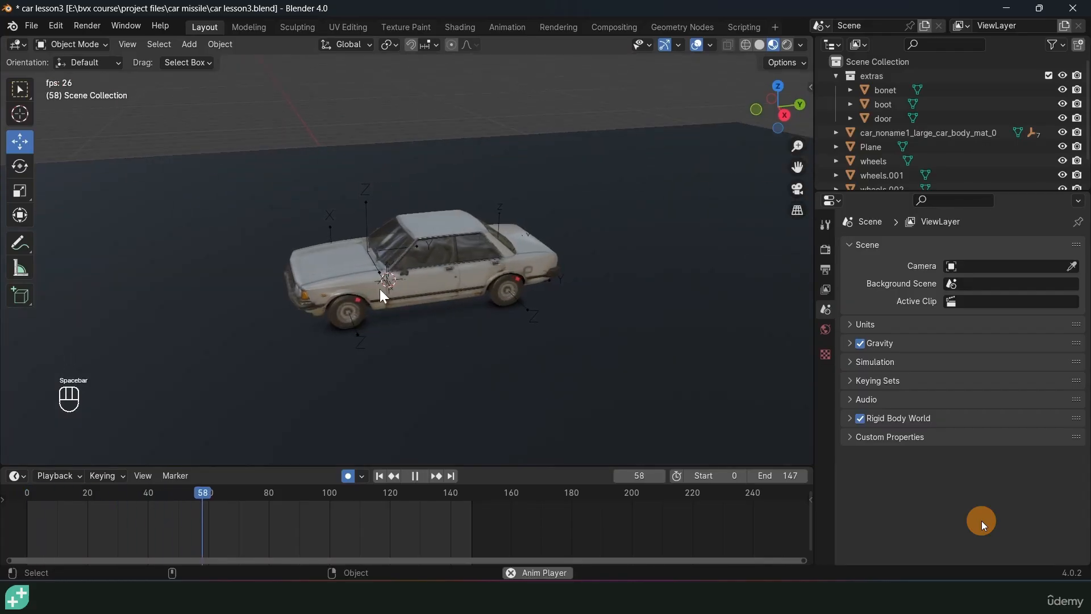
key("Escape")
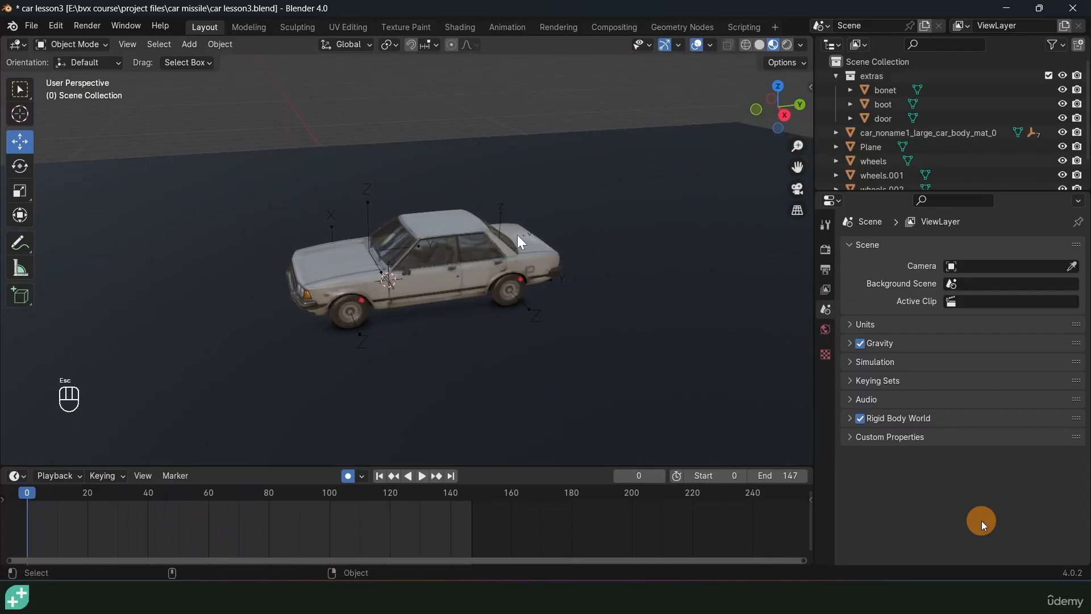
Inspect both rear wheels up close by selecting wheels.002 and wheels.003.
middle_click_drag(517, 234, 417, 176)
scroll(489, 250, "up", 5)
left_click(568, 307)
key("KP_Decimal")
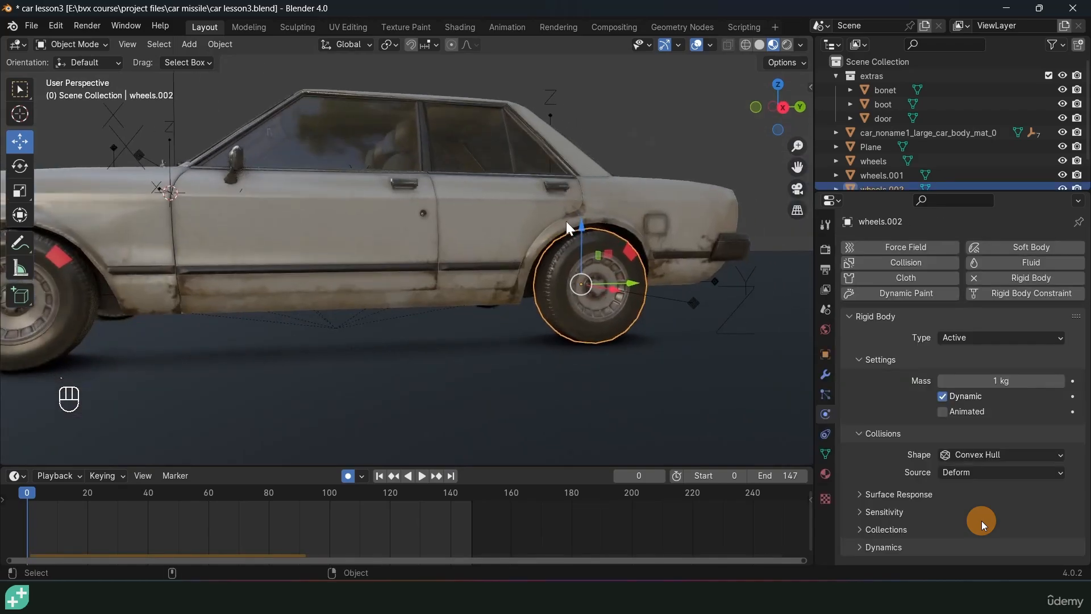
middle_click_drag(566, 220, 287, 231)
left_click(372, 302)
key("grave")
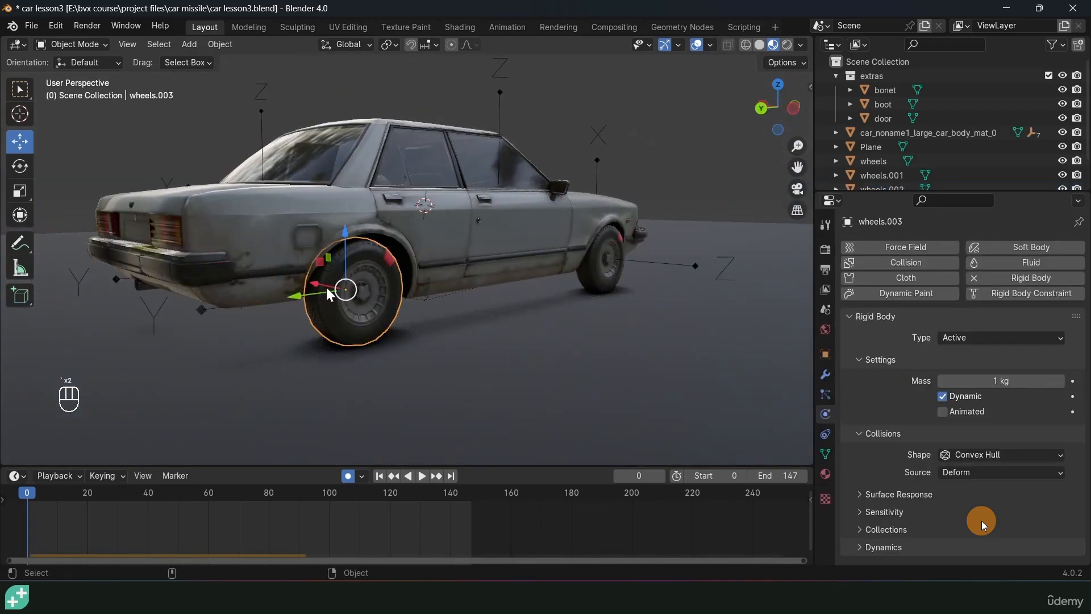
Place the 3D cursor on the car's rear end and add a cube there, scaled down to about 0.16.
middle_click_drag(327, 287, 577, 261)
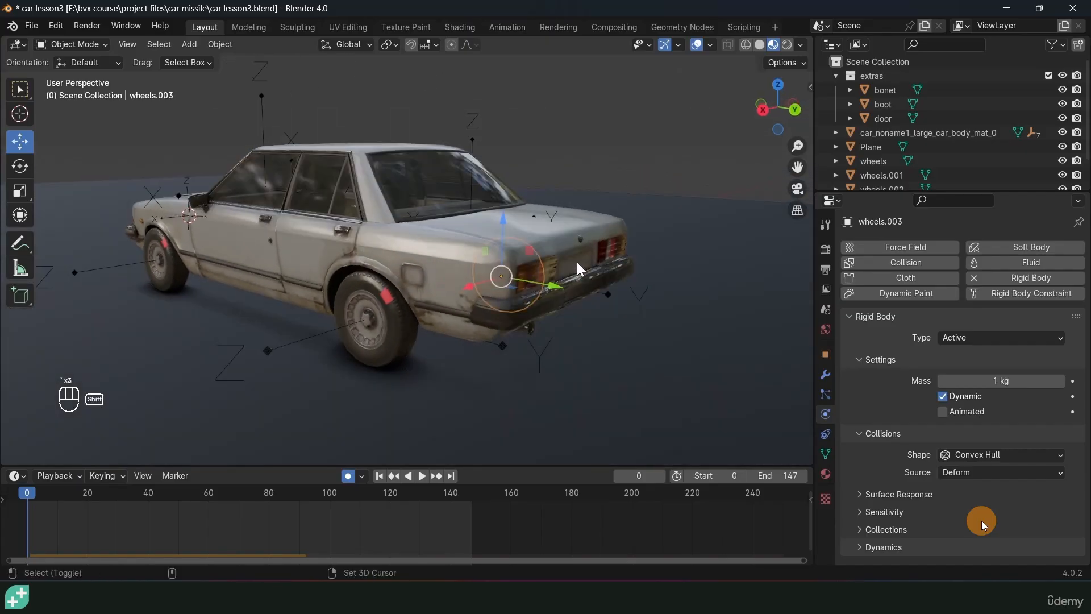
key("shift+a")
mouse_move(572, 268)
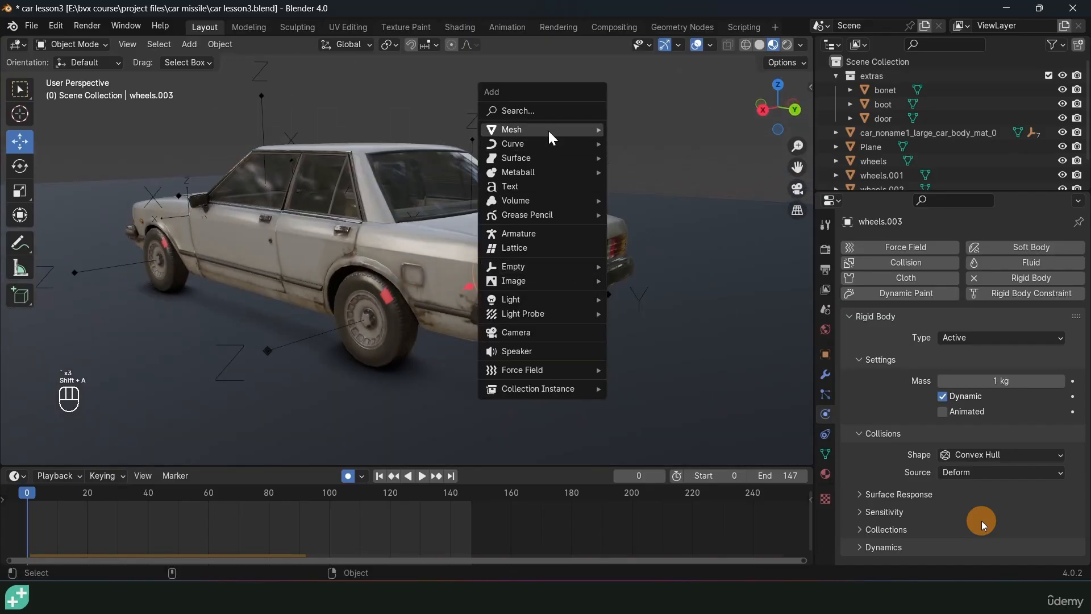
mouse_move(548, 129)
left_click(659, 143)
key("s")
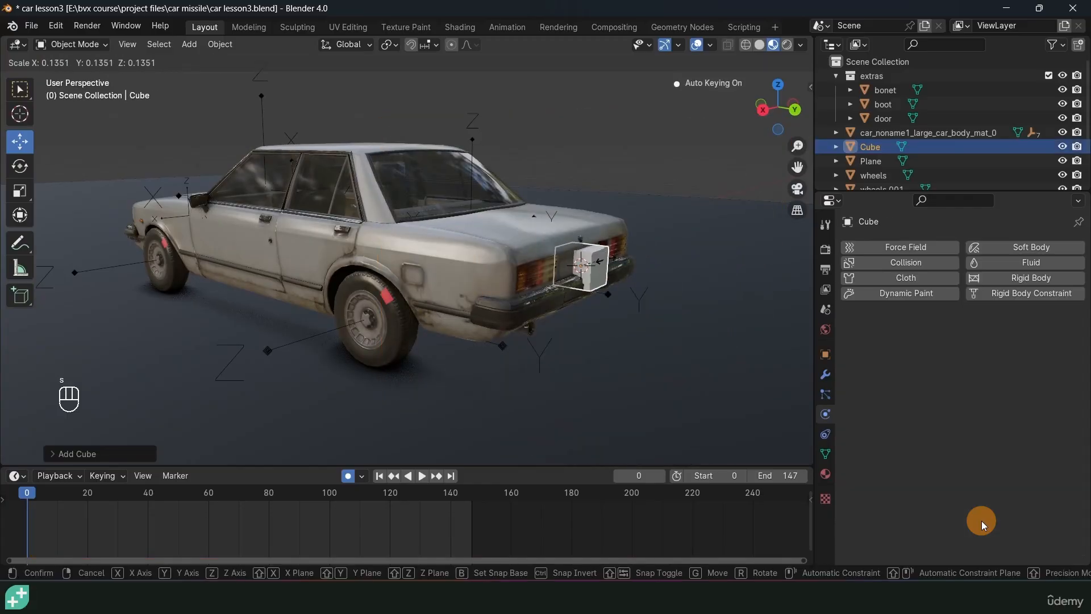
left_click(619, 241)
Stretch the cube to a scale of about 1.13 along X and 0.39 along Z.
key("s")
key("x")
left_click(68, 122)
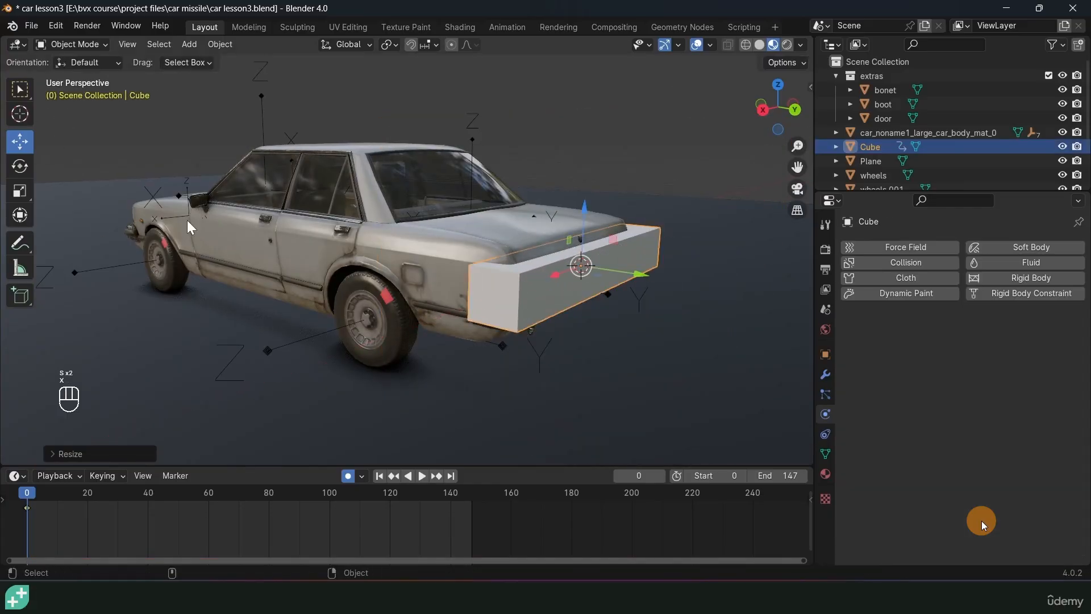
key("s")
key("z")
left_click(589, 275)
Move the cube along Y until it stands just behind the rear bumper, and apply its scale.
middle_click_drag(588, 275, 669, 252)
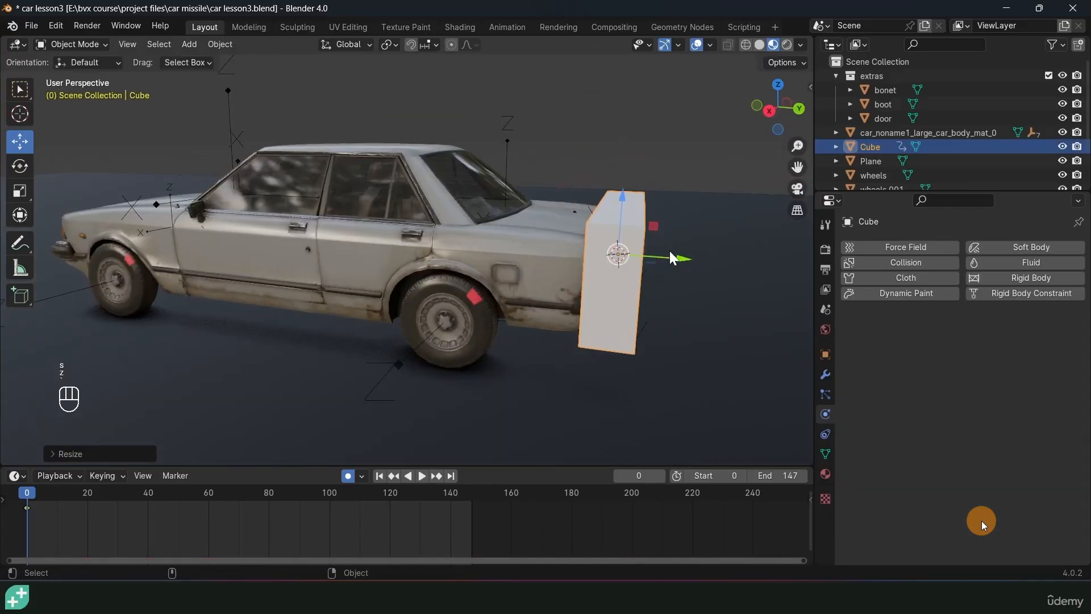
left_click_drag(679, 258, 715, 258)
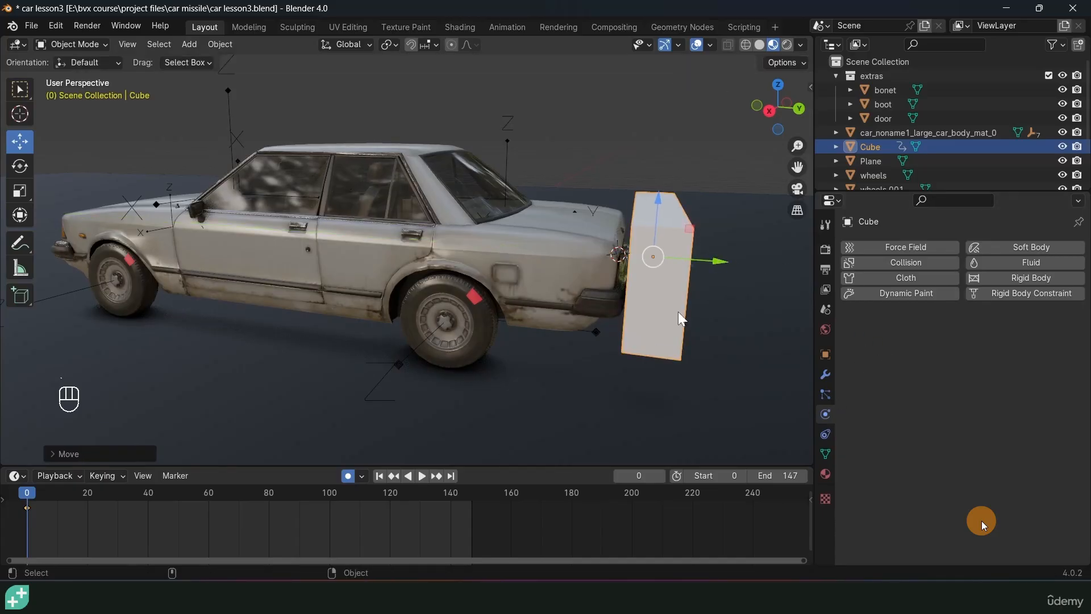
key("ctrl+a")
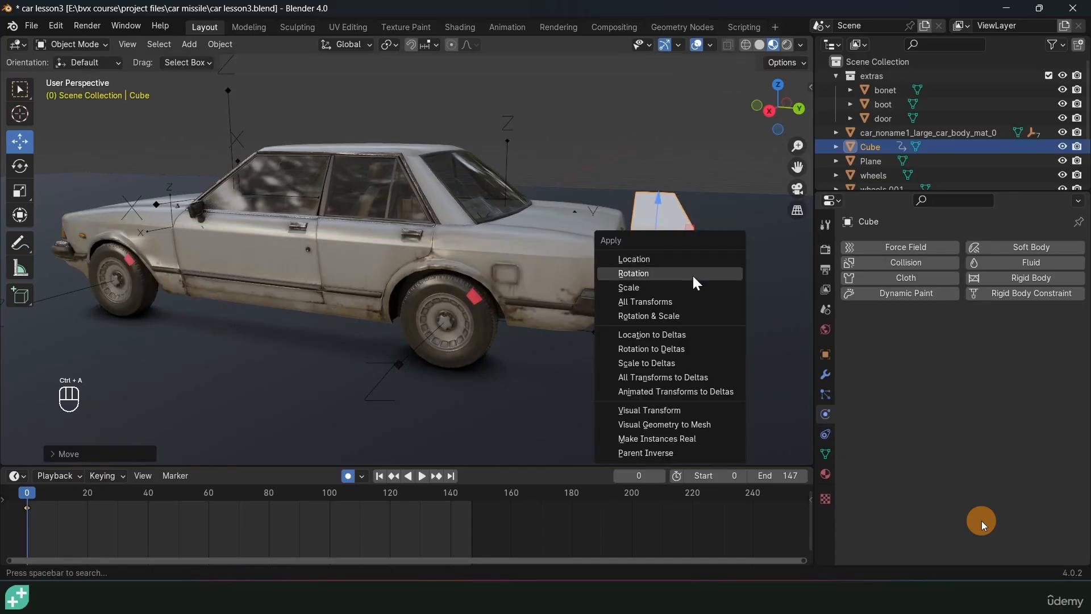
left_click(684, 287)
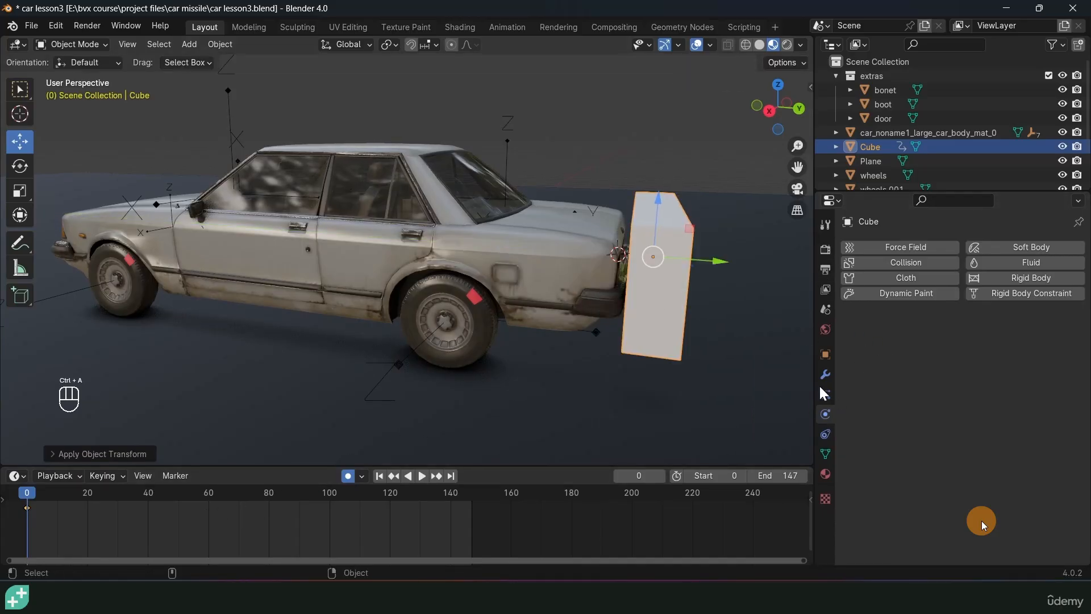
Set the cube's viewport display to Wire.
left_click(827, 355)
scroll(920, 465, "down", 4)
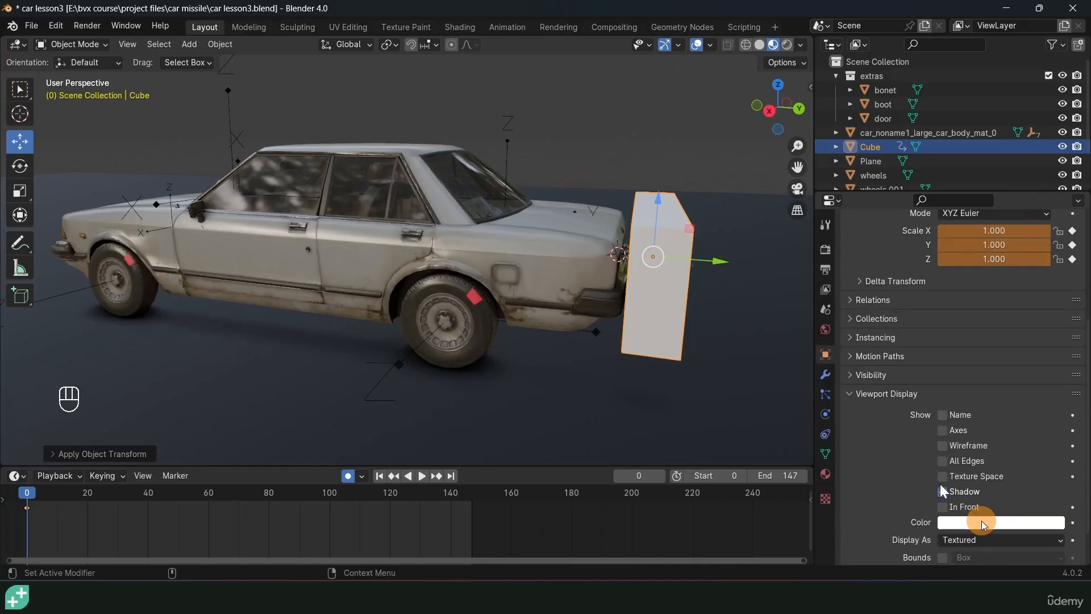
left_click(987, 540)
left_click(989, 492)
middle_click_drag(621, 192, 630, 187)
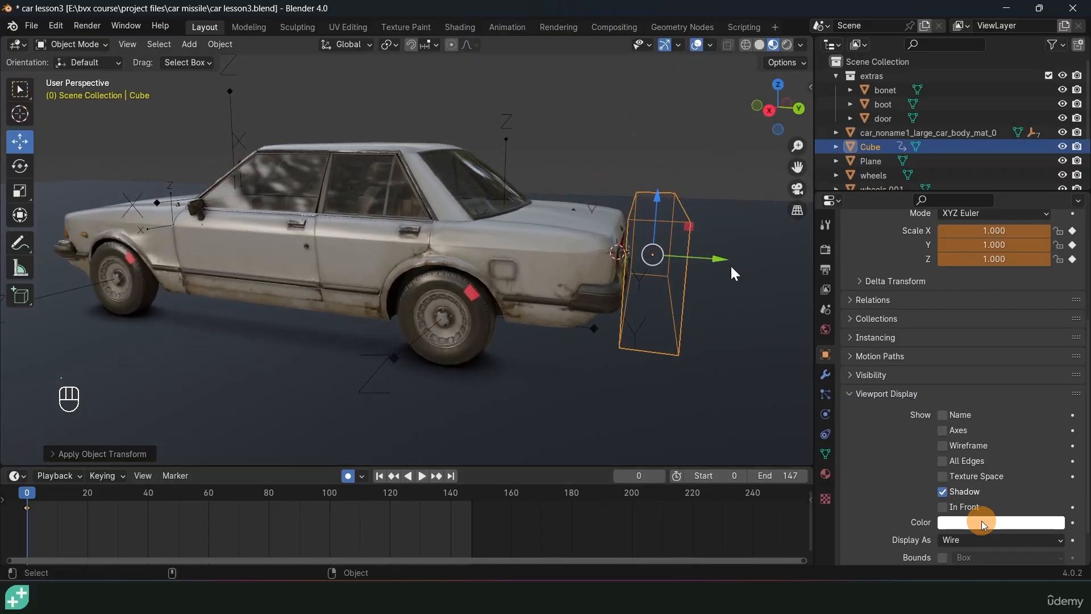
Scale the keyframed cube up to about 1.85 × 0.27 × 0.65 at the first frame.
left_click(147, 503)
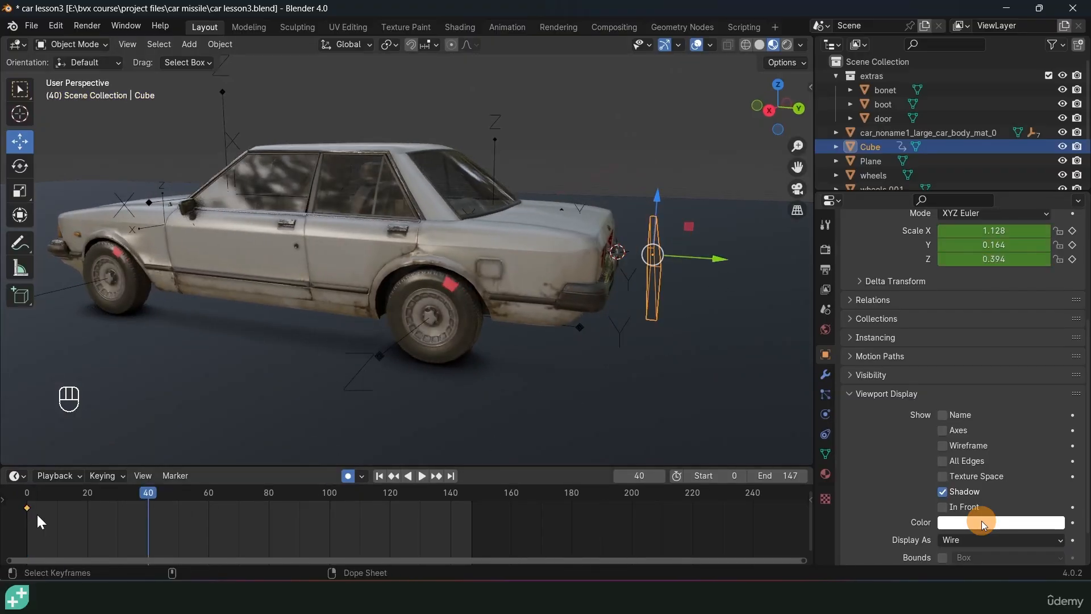
key("Down")
key("s")
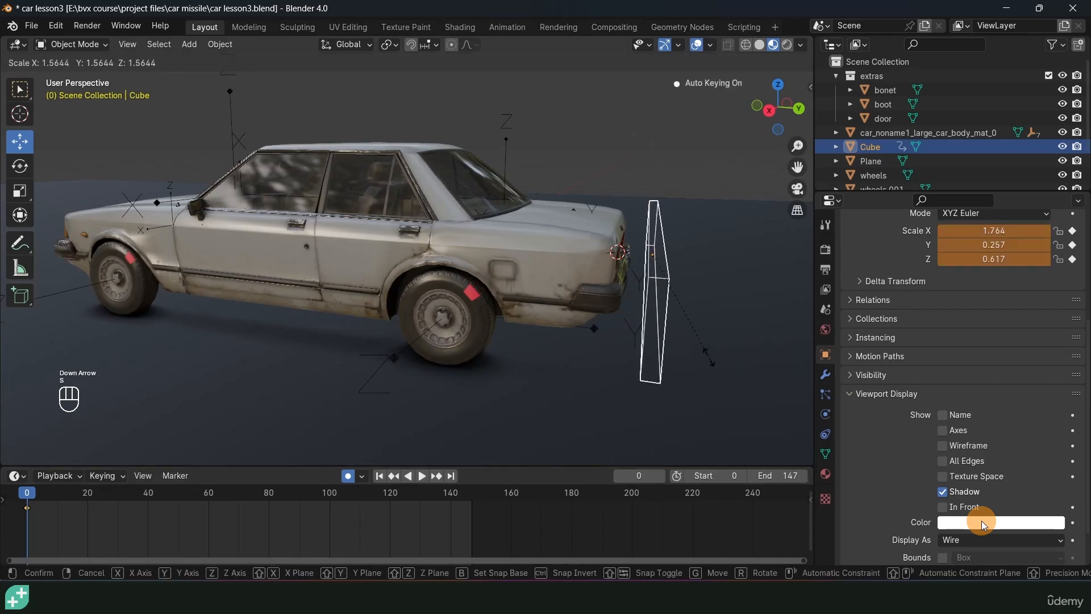
left_click(700, 336)
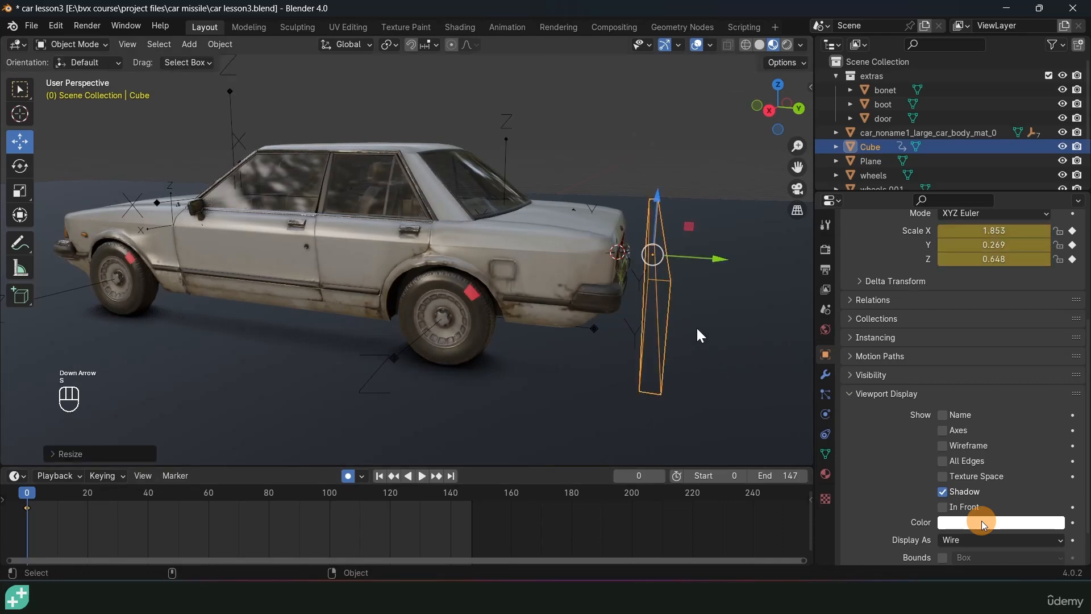
Key the cube at frame 40 moved along Y into the car's rear, and play the motion from the first frame.
left_click(151, 508)
left_click_drag(718, 259, 490, 240)
right_click_drag(148, 494, 27, 498, "shift")
key("space")
key("Escape")
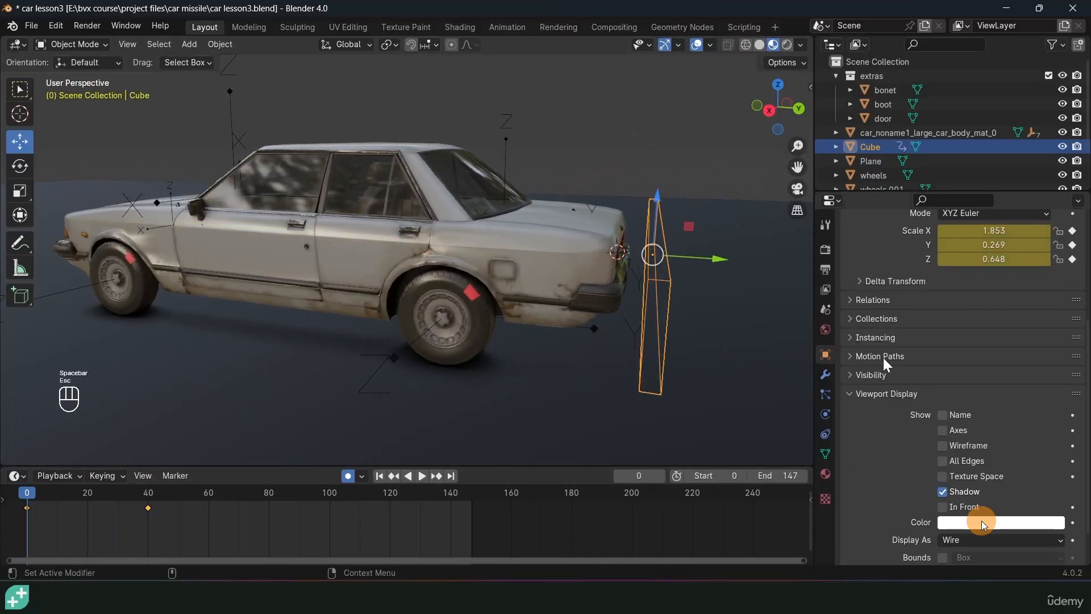
Add a rigid body to the cube and set it to Passive type with Animated enabled.
left_click(826, 409)
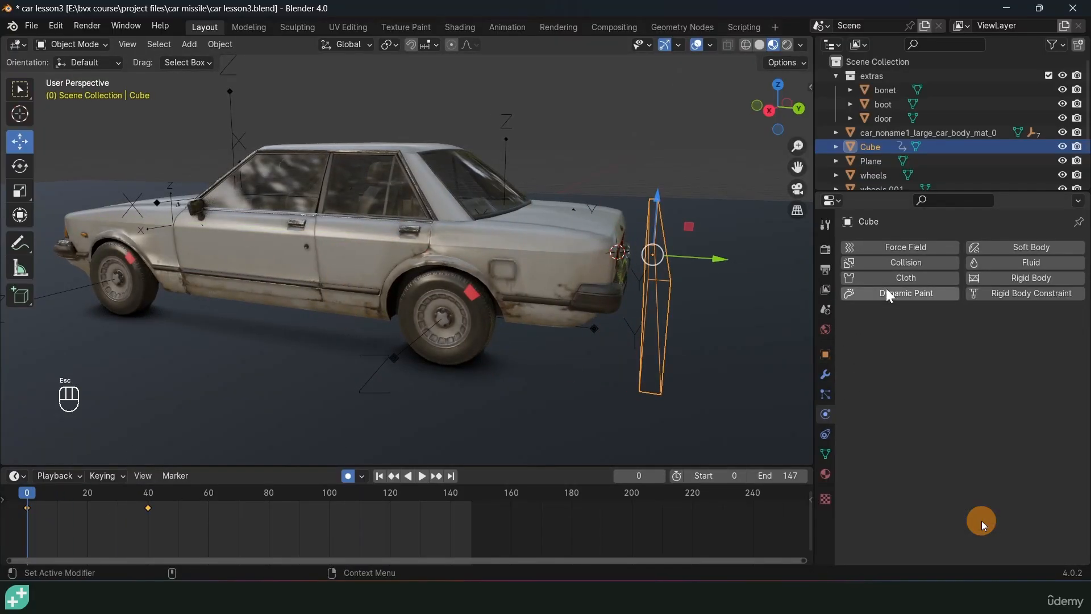
left_click(1043, 276)
left_click(1012, 337)
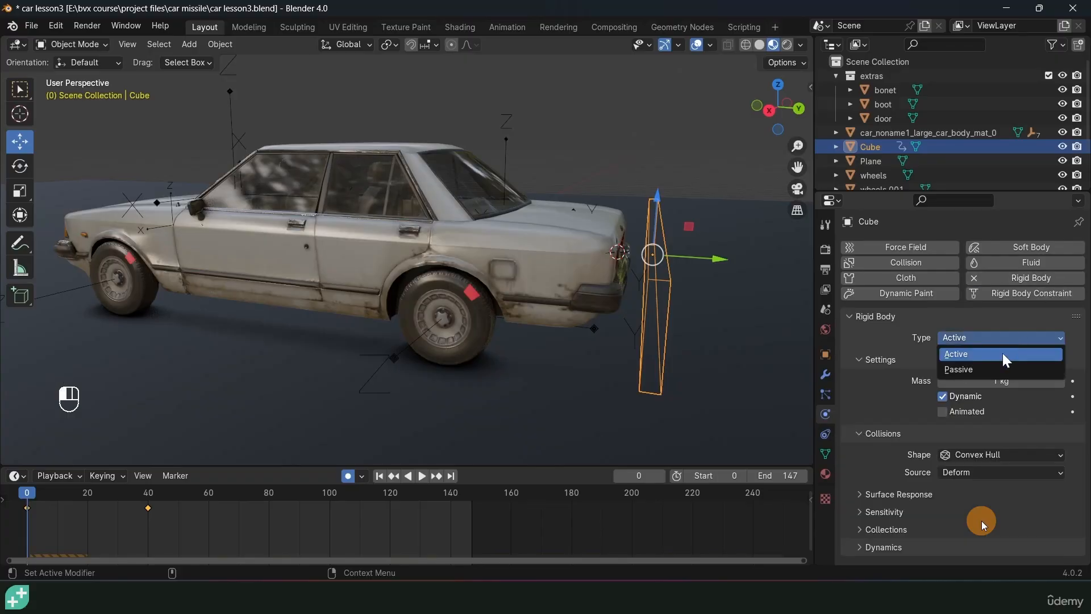
left_click(978, 370)
scroll(602, 282, "down", 1)
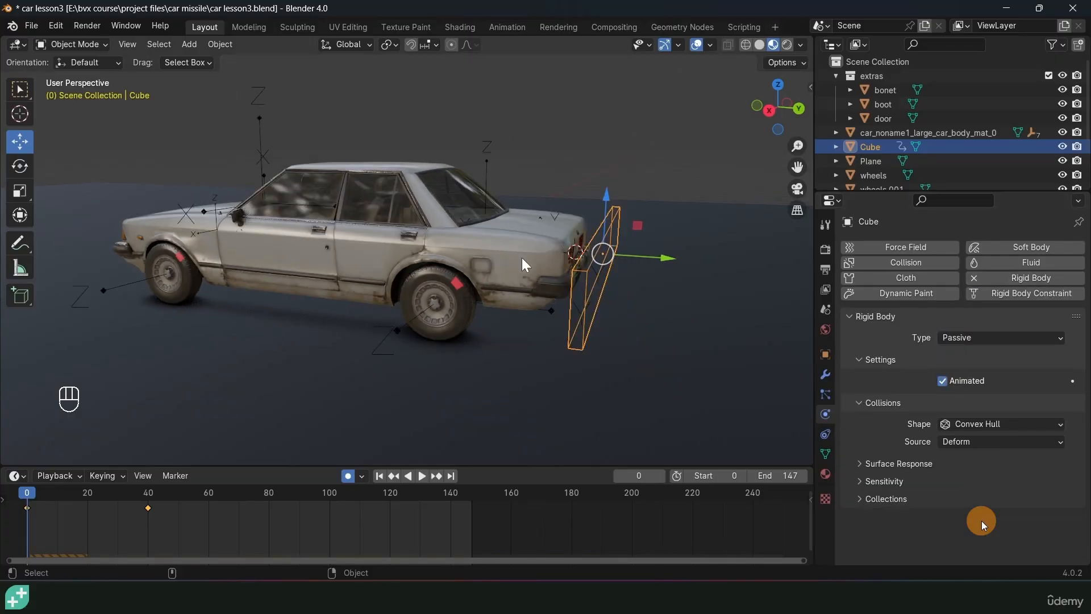
Play the simulation twice to check how the animated cube pushes the car from behind.
key("space")
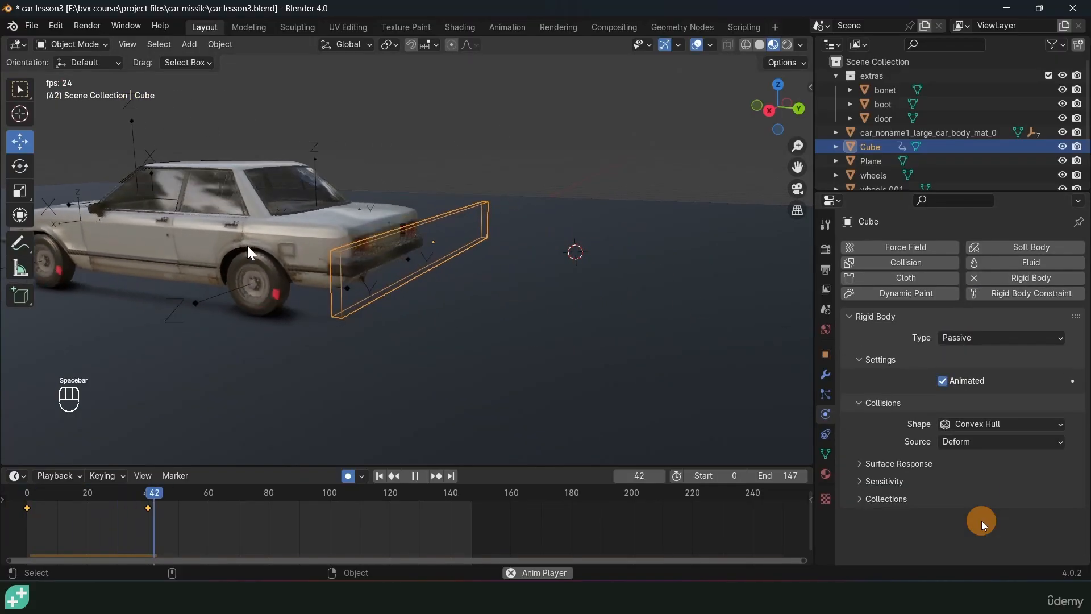
key("Escape")
key("space")
key("Escape")
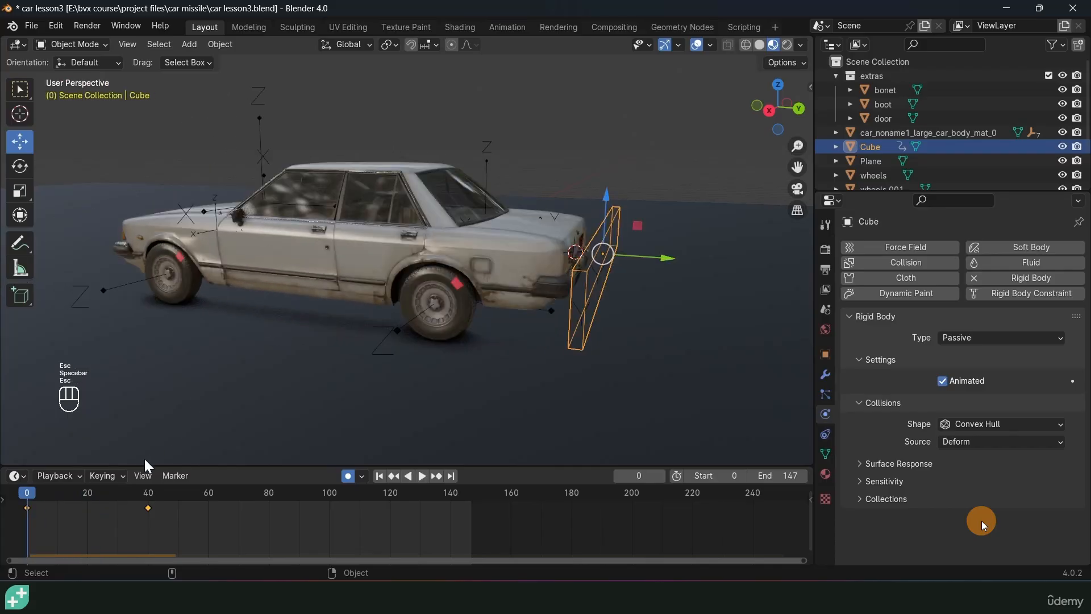
Move the cube's keyframe at frame 40 earlier, to about frame 11, to speed up the push.
left_click_drag(154, 507, 161, 504)
key("g")
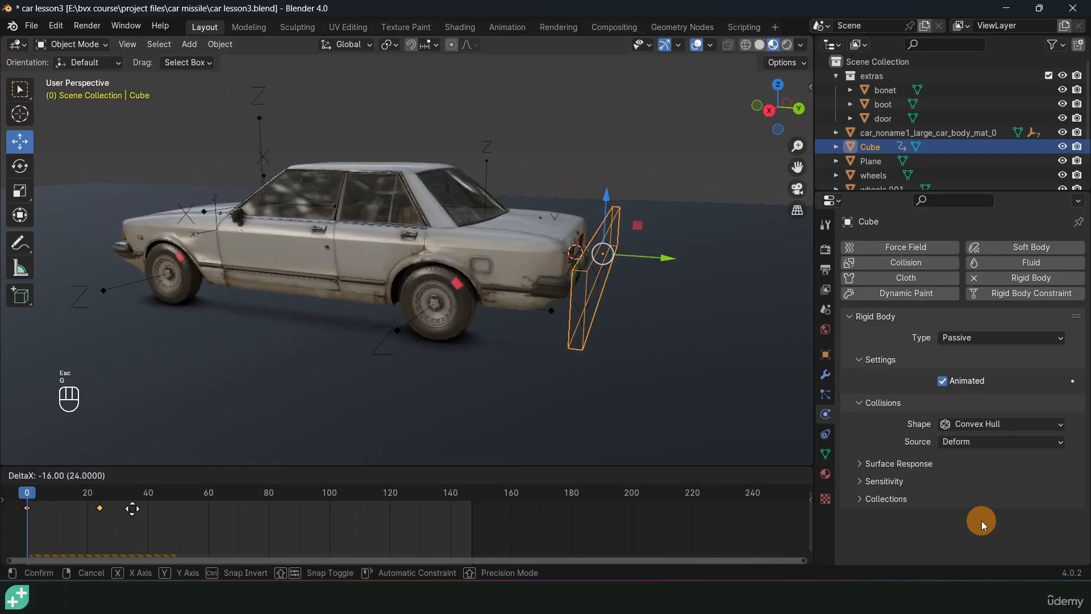
left_click(99, 519)
Replay the faster push repeatedly and examine the car's motion and wheel rotation.
key("space")
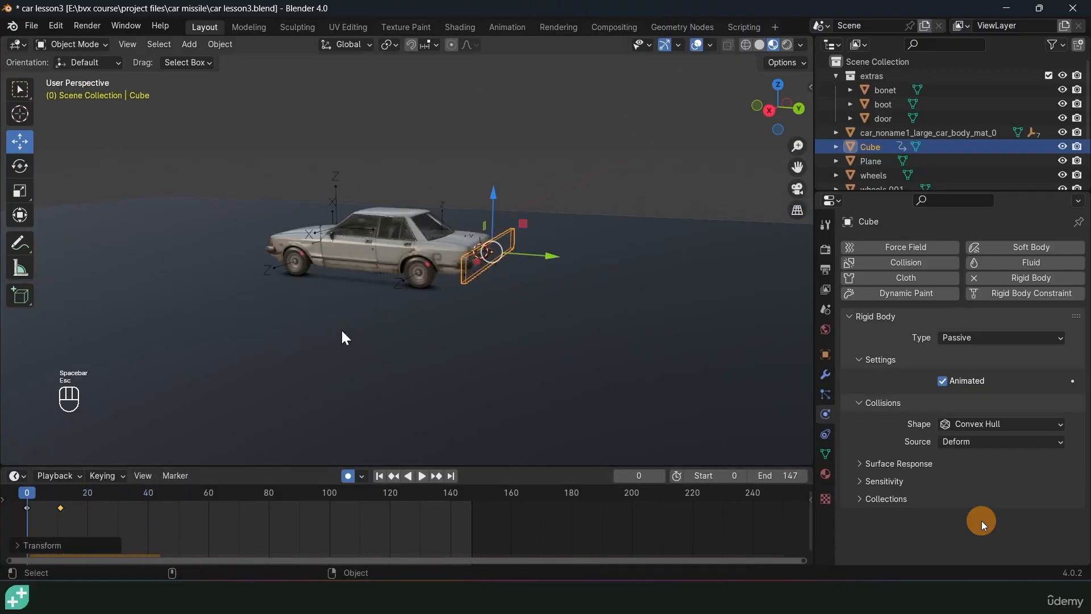
key("Escape")
key("space")
key("Escape")
key("space")
key("Escape")
key("space")
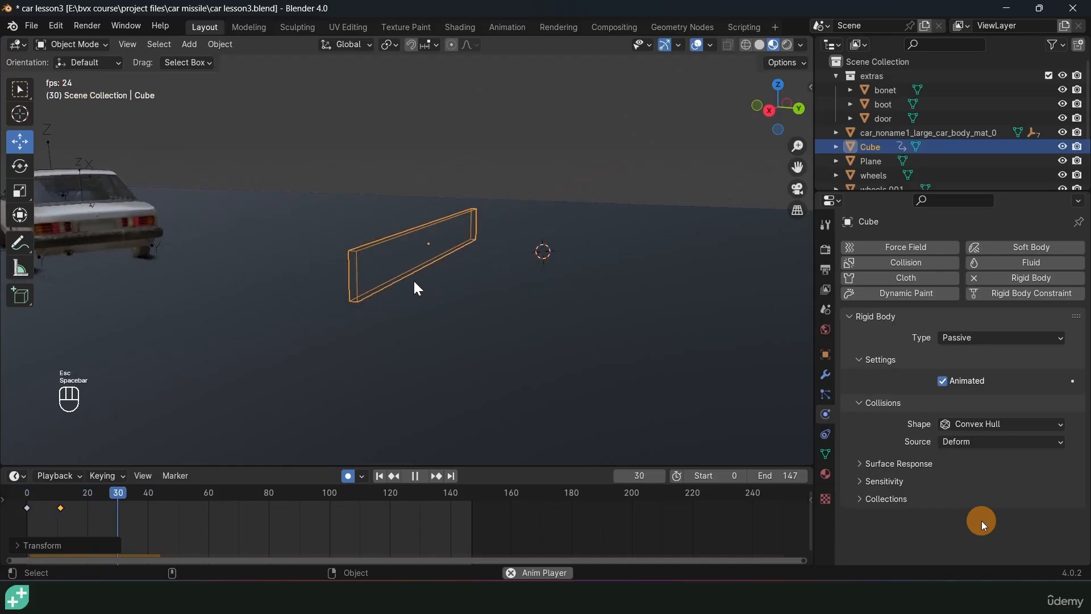
key("Escape")
key("space")
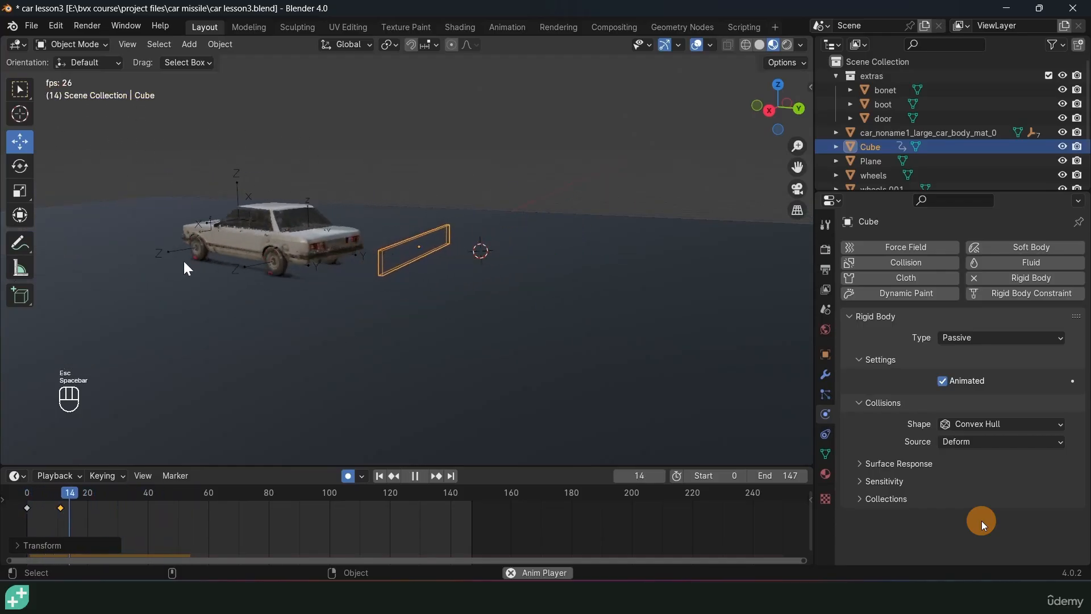
key("Escape")
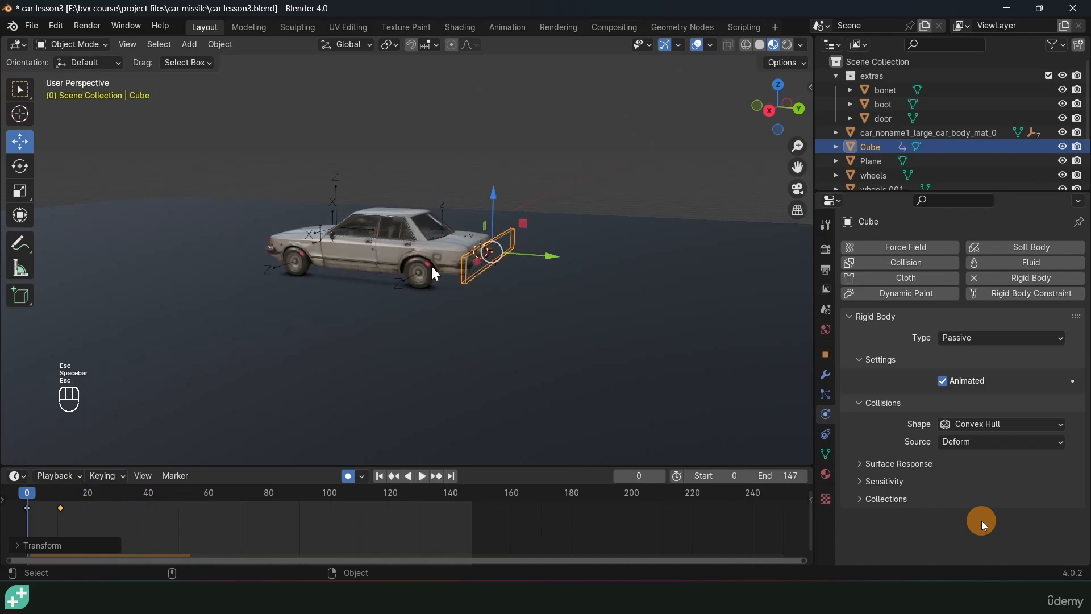
Delete all of the cube's keyframes and view the scene from the top.
middle_click_drag(431, 266, 541, 285)
key("grave")
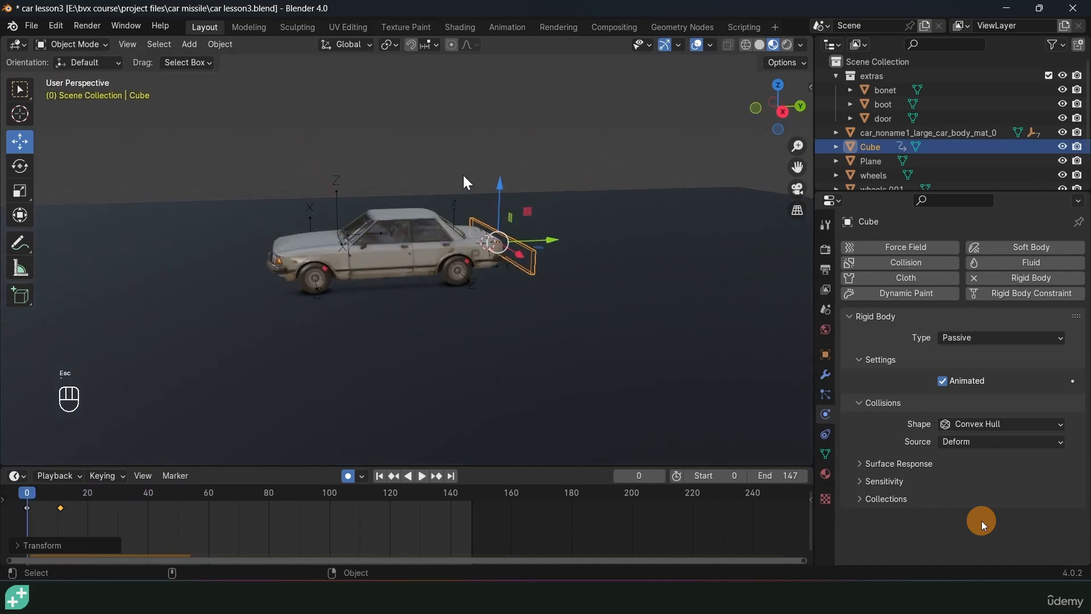
key("KP_7")
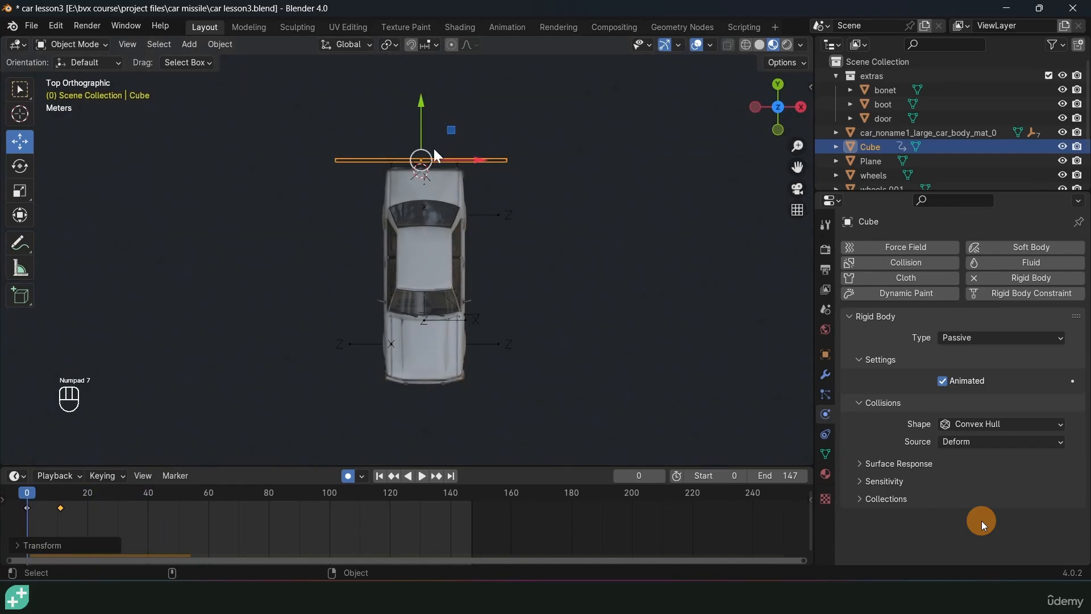
key("a")
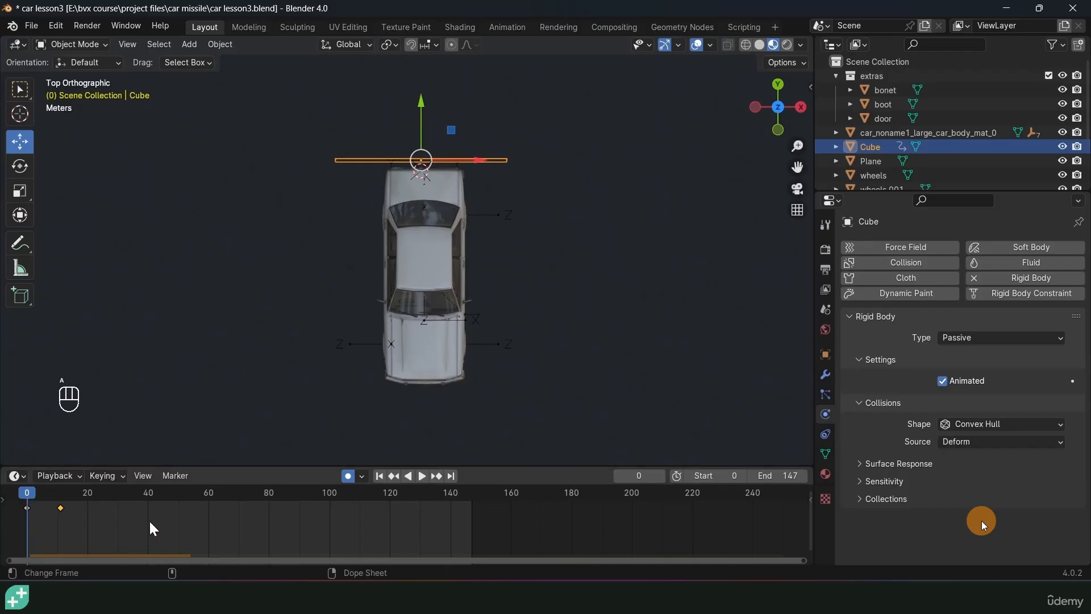
key("x")
left_click(149, 519)
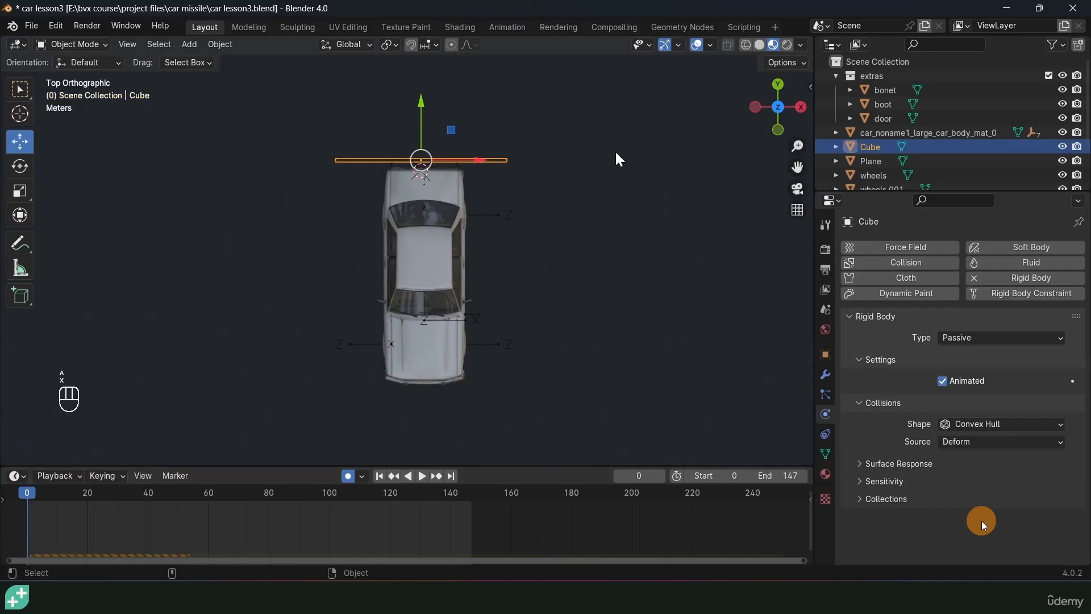
Scale the cube's mesh in Edit Mode, narrower than the car along X and thicker along Y.
key("Tab")
key("s")
key("x")
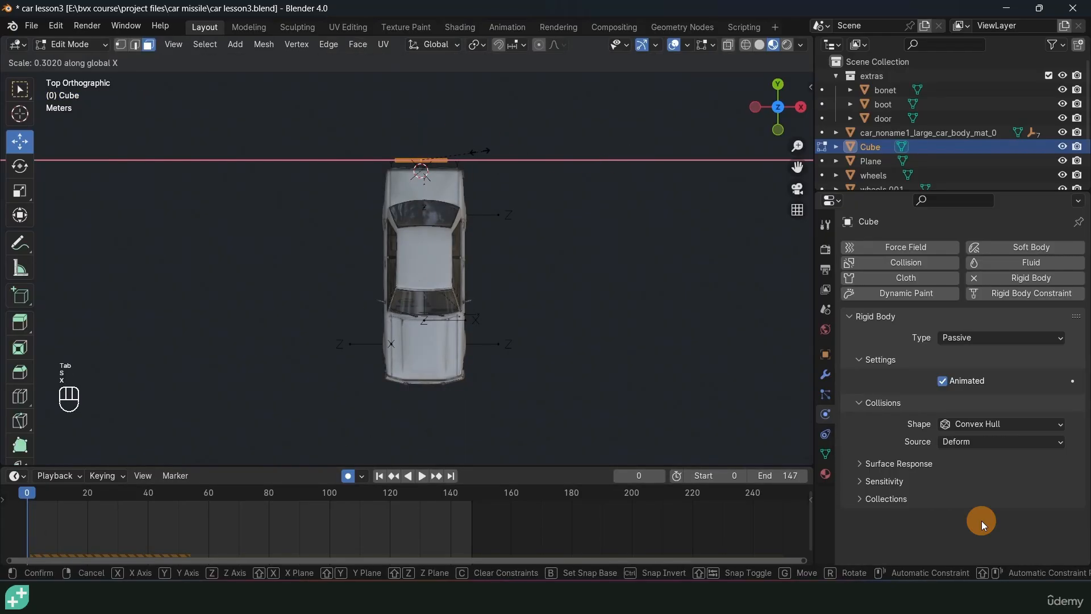
left_click(476, 151)
key("s")
key("y")
left_click(454, 253)
key("Tab")
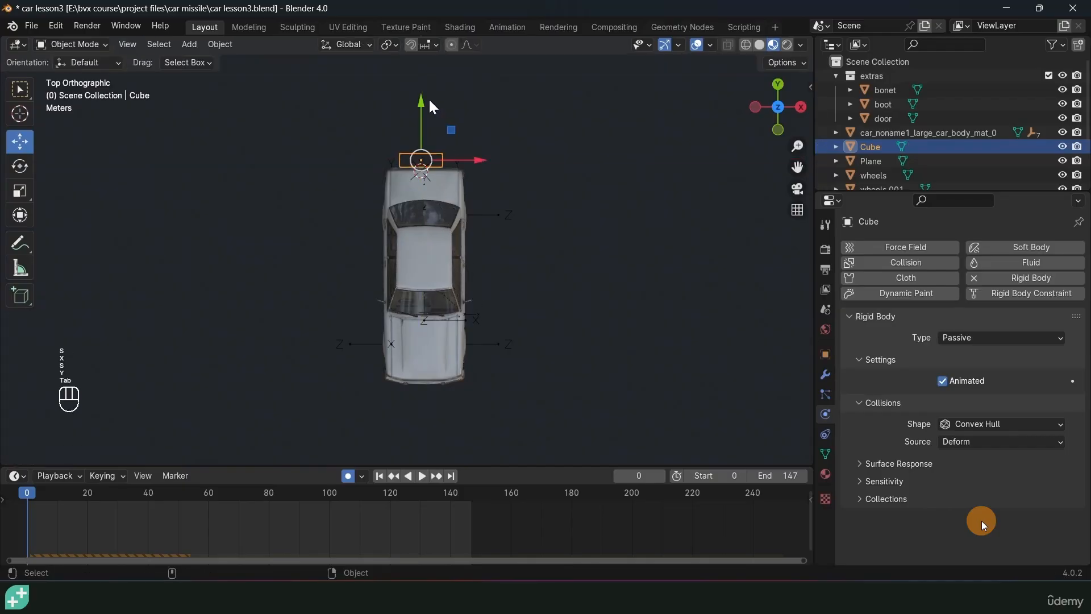
Move the cube along Y past the front bumper, leaving a gap between it and the car.
left_click_drag(435, 105, 436, 337)
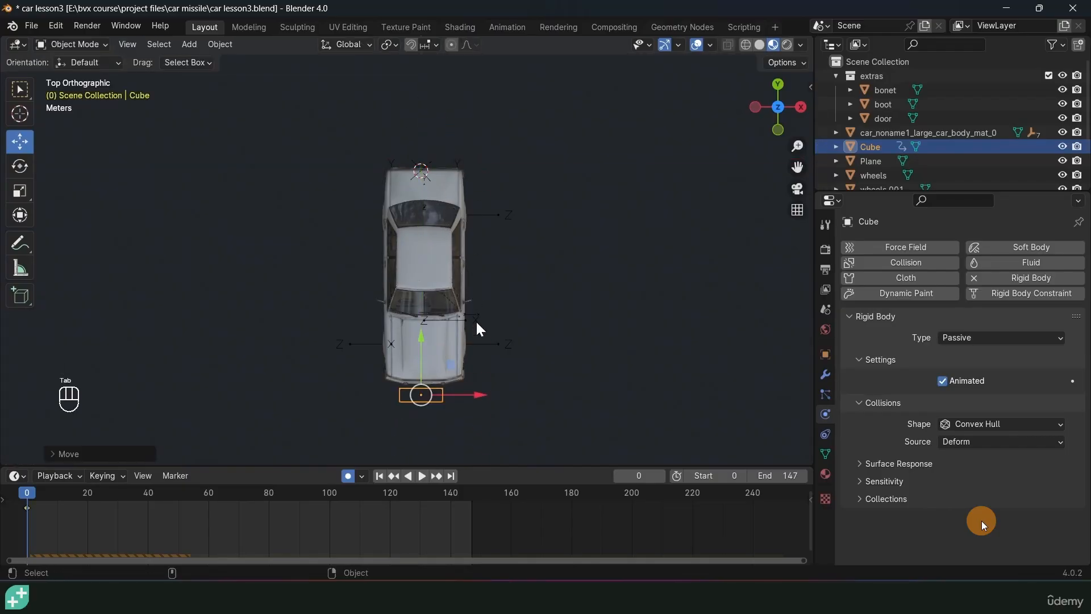
middle_click_drag(476, 319, 279, 165)
scroll(517, 216, "up", 6)
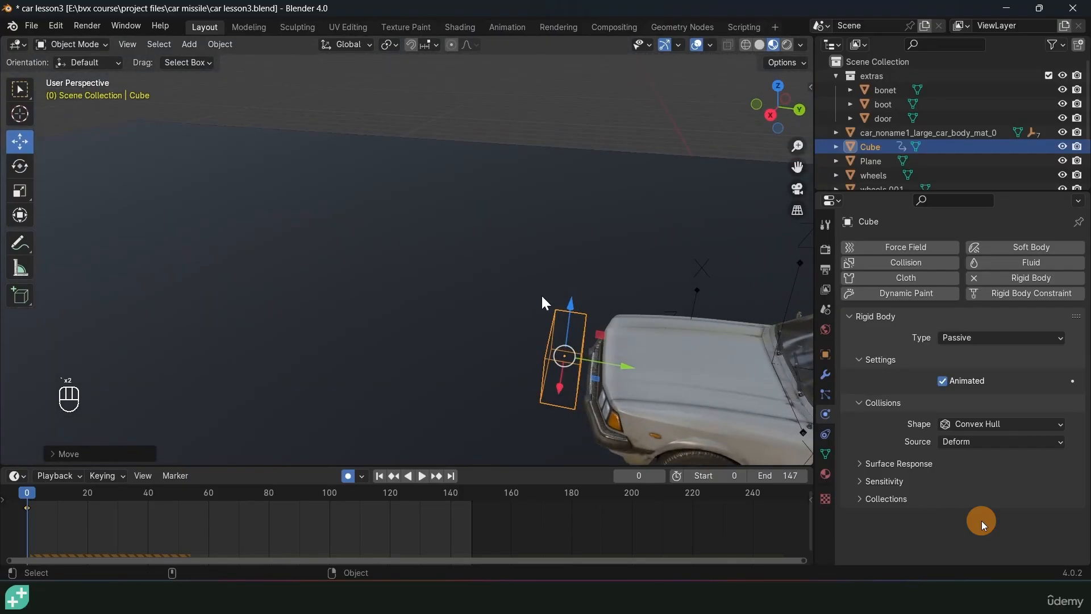
middle_click_drag(541, 294, 508, 284)
left_click_drag(508, 284, 358, 261)
Add a cube-shaped empty at the 3D cursor on the front bumper and scale it down to a small box.
middle_click_drag(383, 263, 525, 268)
scroll(451, 260, "up", 3)
key("shift+a")
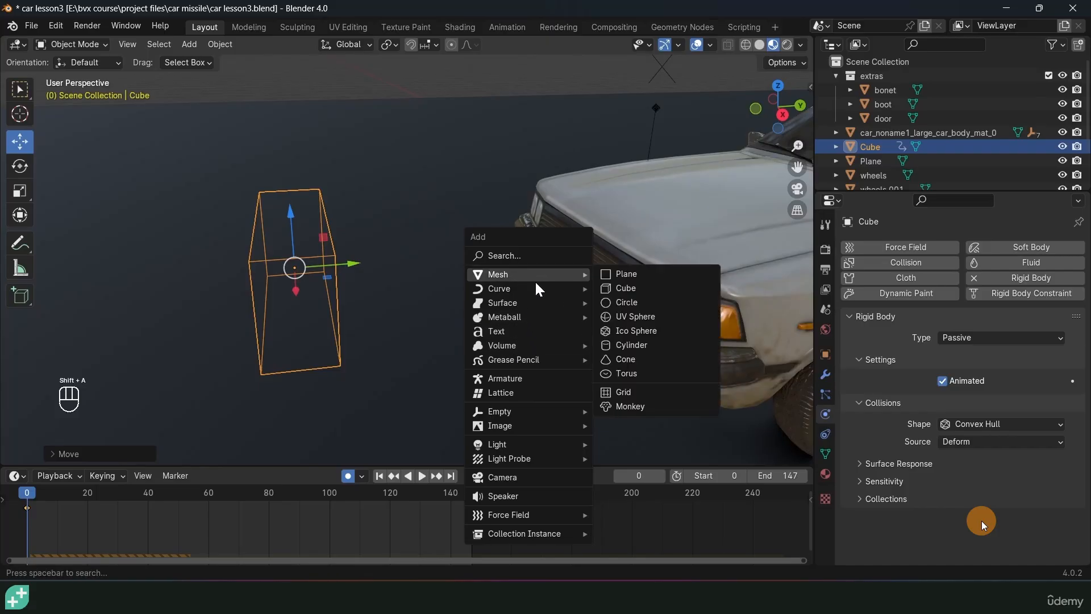
mouse_move(552, 411)
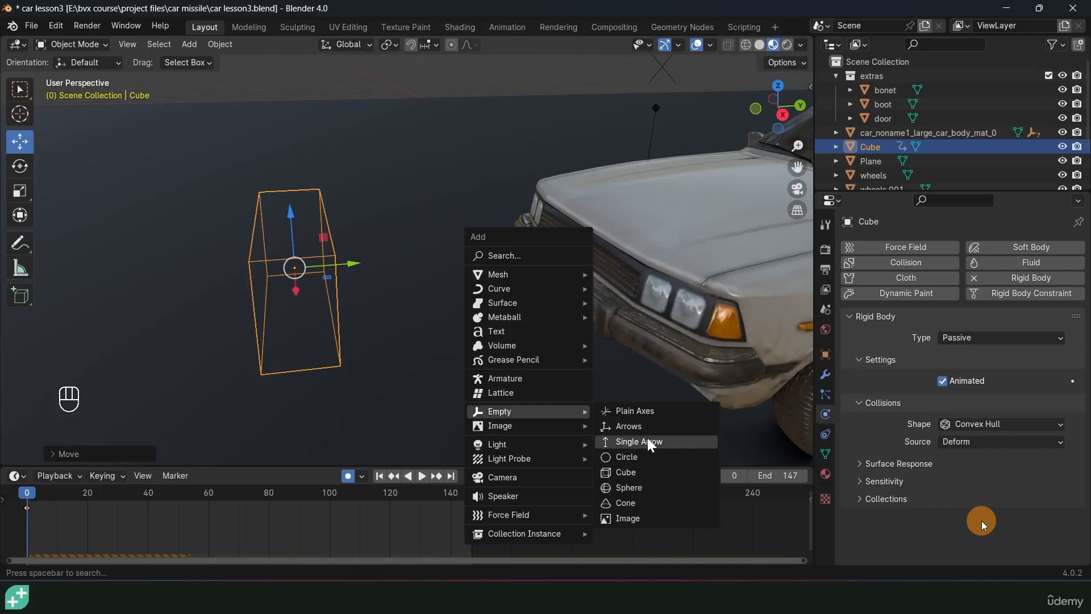
left_click(643, 475)
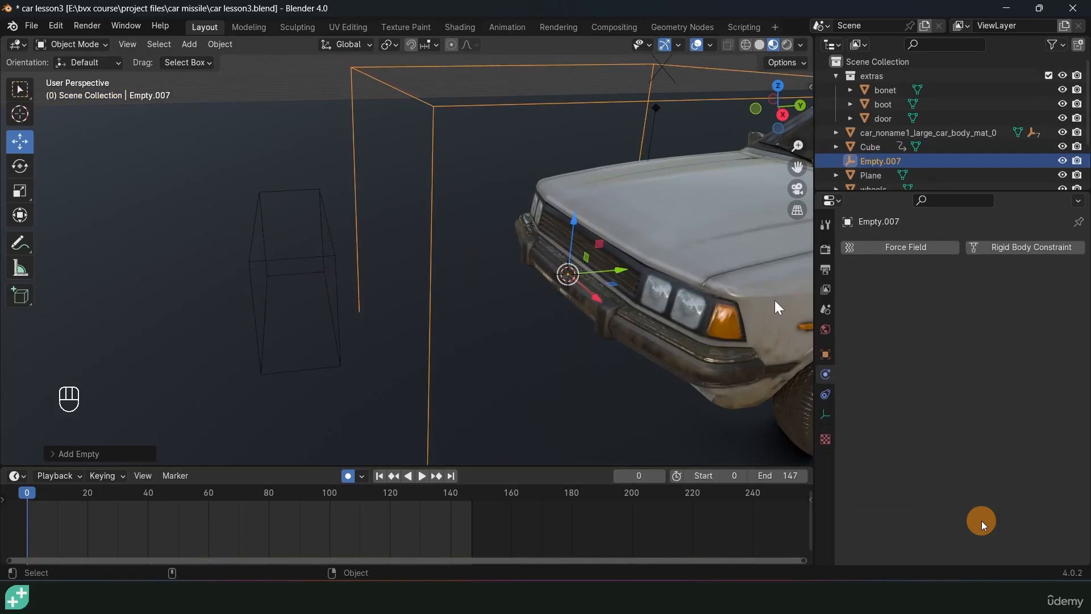
key("s")
left_click(591, 295)
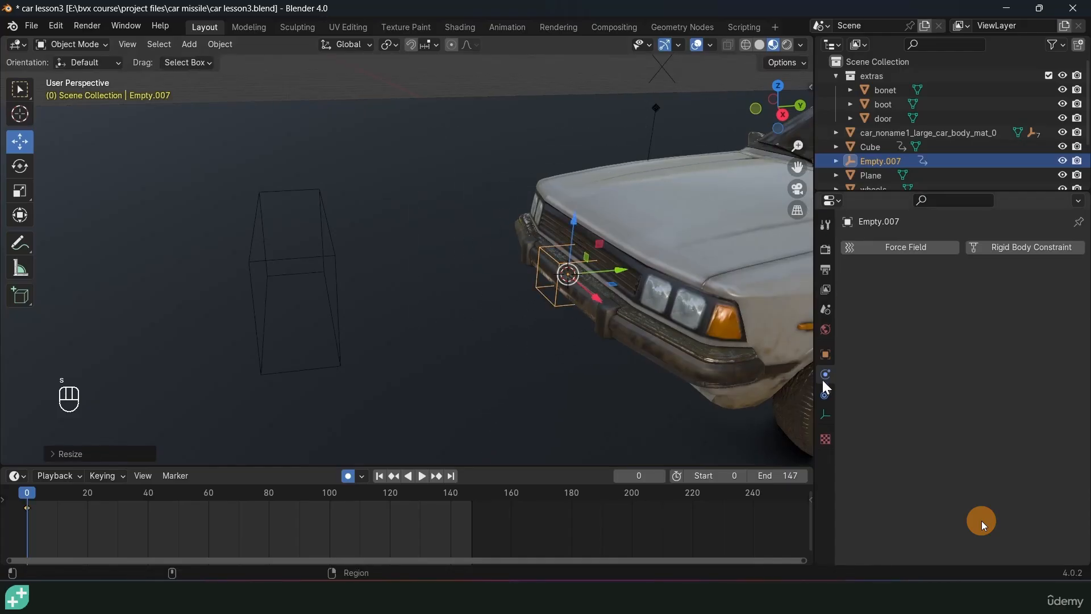
Give the empty a Point rigid body constraint with the car body as first object and the cube as second.
left_click(1056, 245)
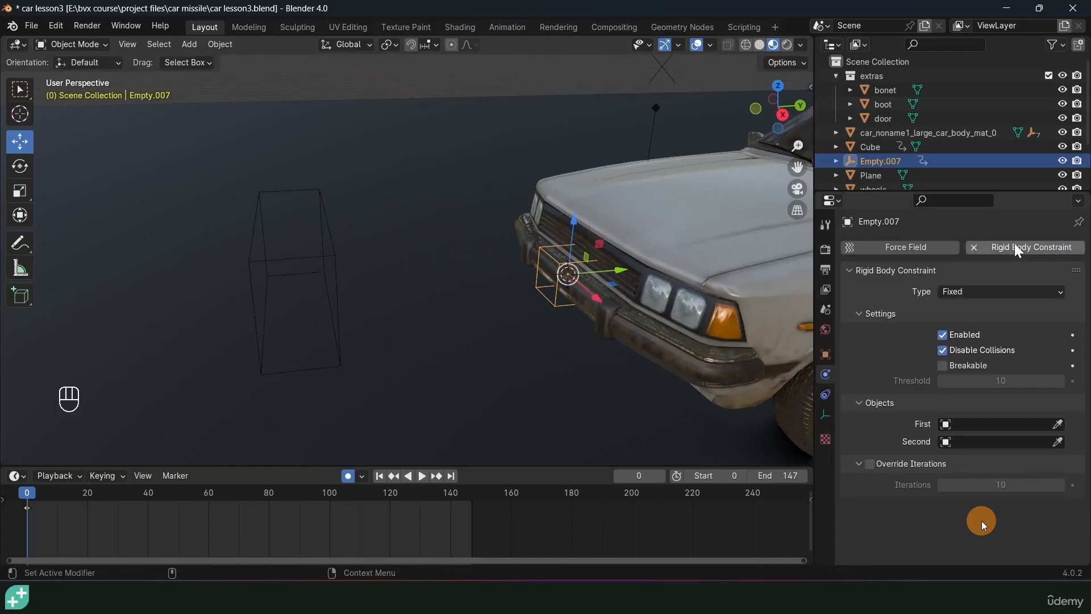
left_click(1041, 289)
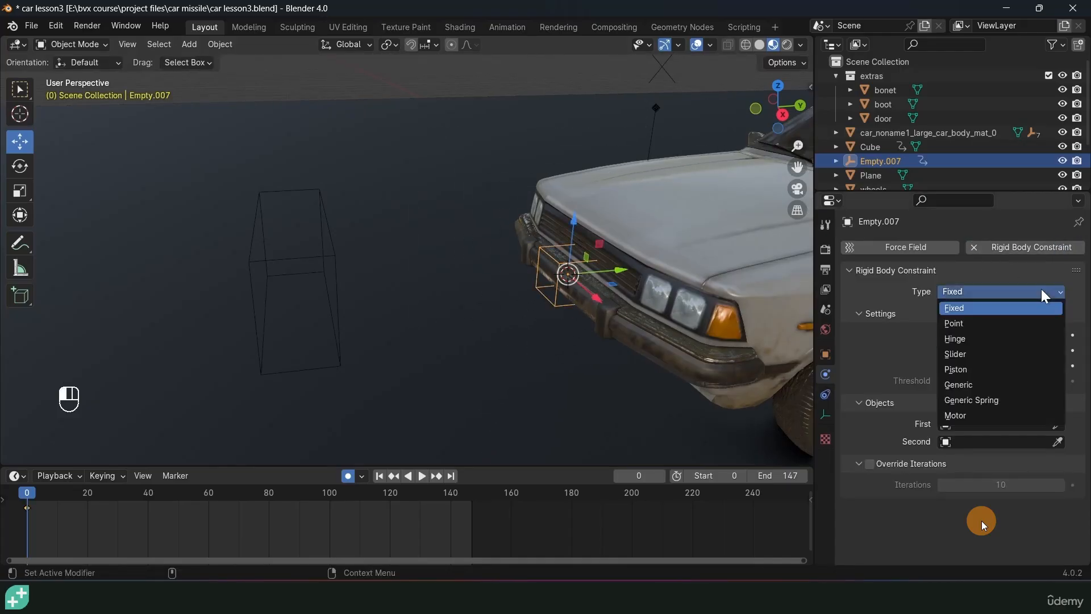
left_click(971, 324)
left_click(1057, 424)
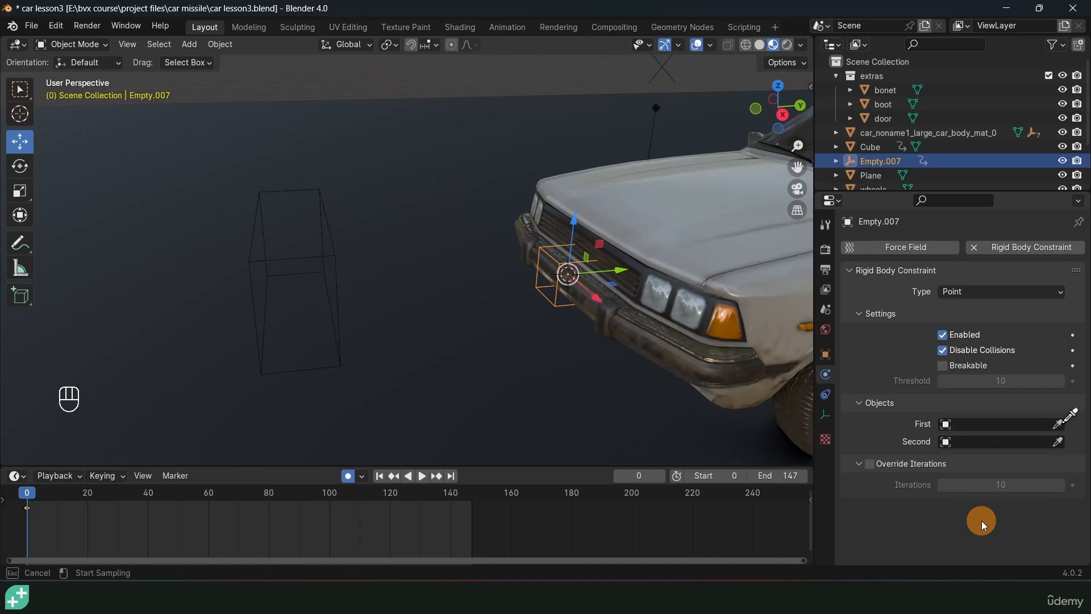
left_click(646, 277)
middle_click_drag(641, 288, 961, 406)
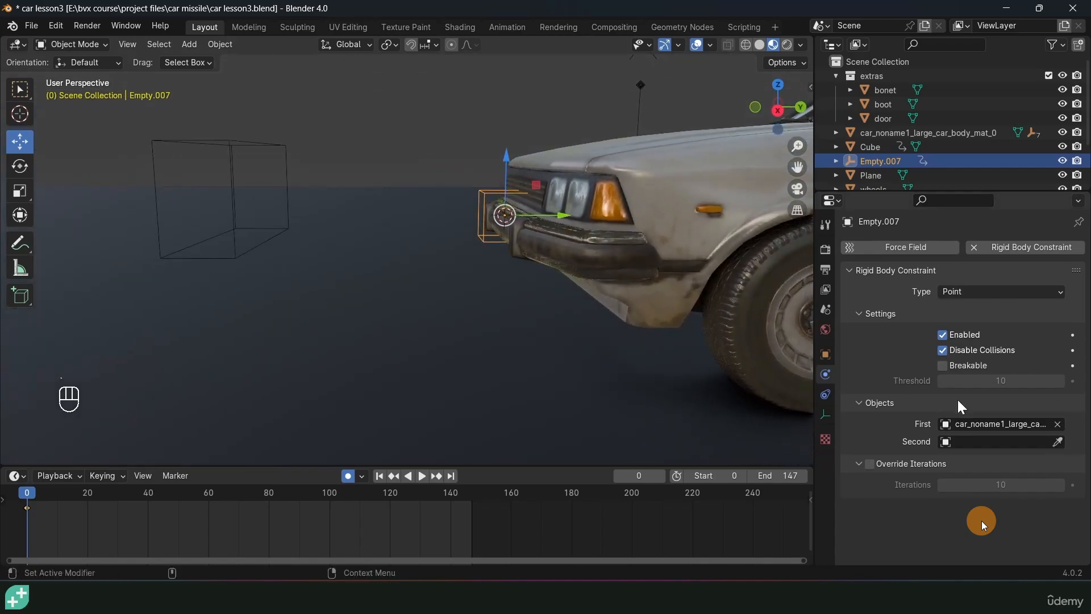
left_click(1057, 442)
left_click(256, 138)
Move the cube closer to the front bumper at frame 0, and key it at frame 53 far ahead of the car.
left_click(251, 144)
key("KP_7")
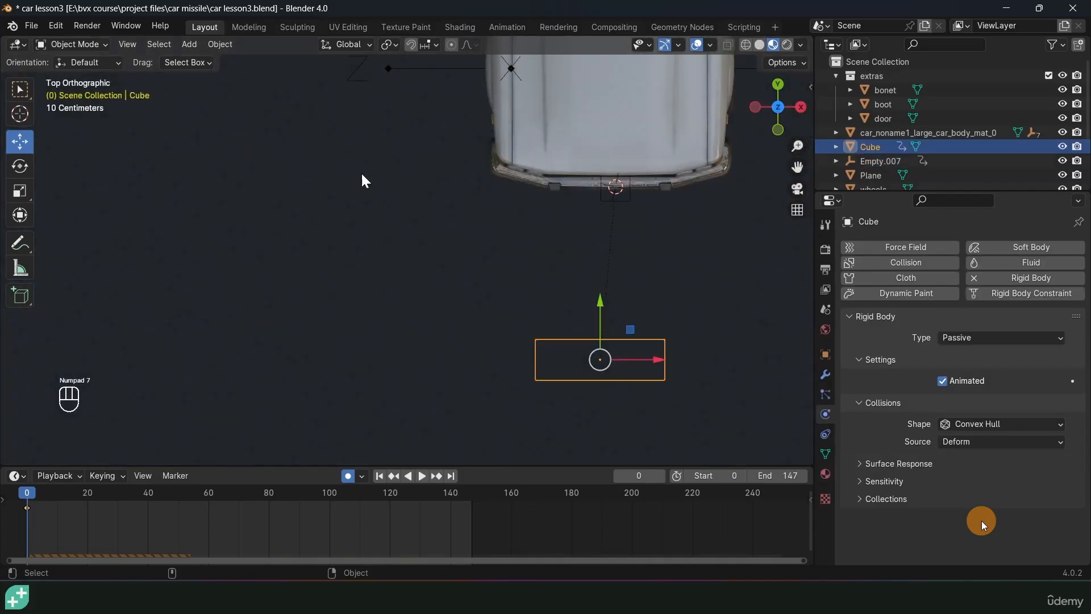
key("g")
left_click(645, 263)
left_click(190, 508)
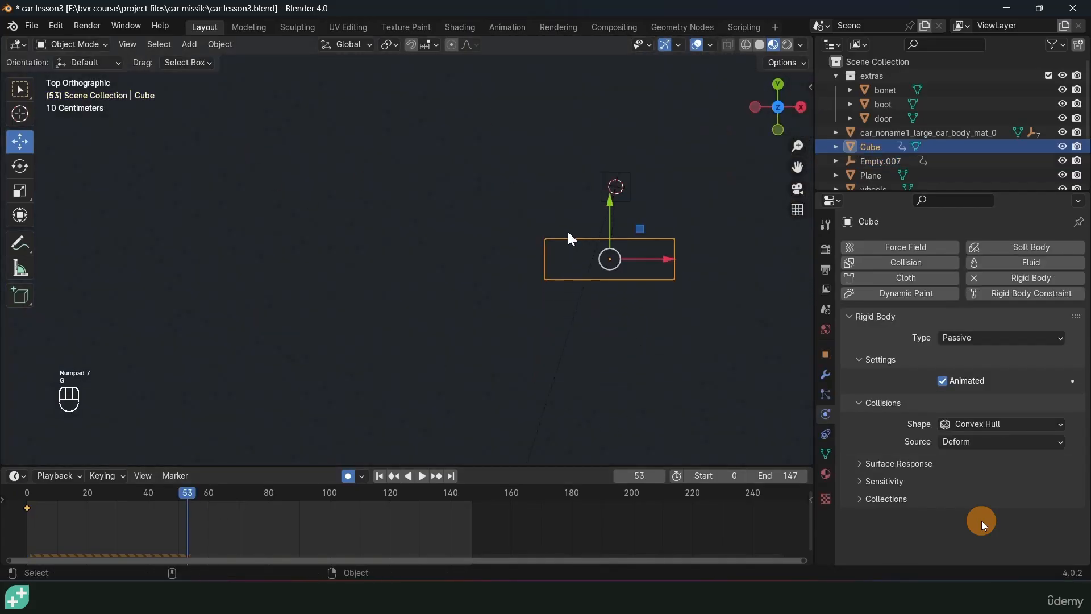
scroll(614, 195, "down", 6)
key("g")
left_click(518, 427)
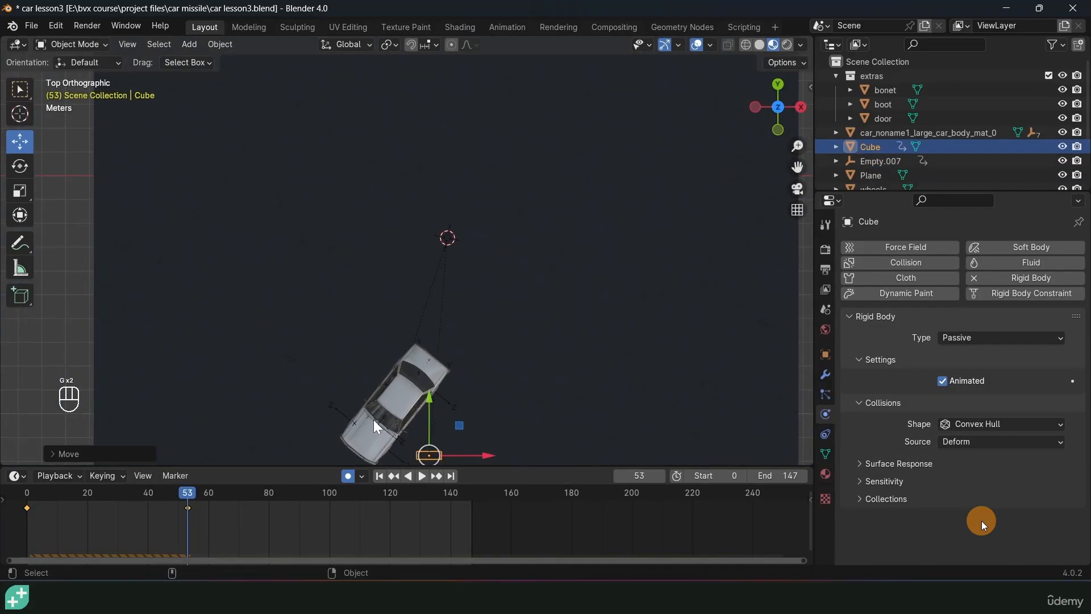
Play the towing simulation repeatedly from the first frame and examine how the cube pulls the car.
left_click(26, 526)
middle_click_drag(457, 265, 432, 165)
key("space")
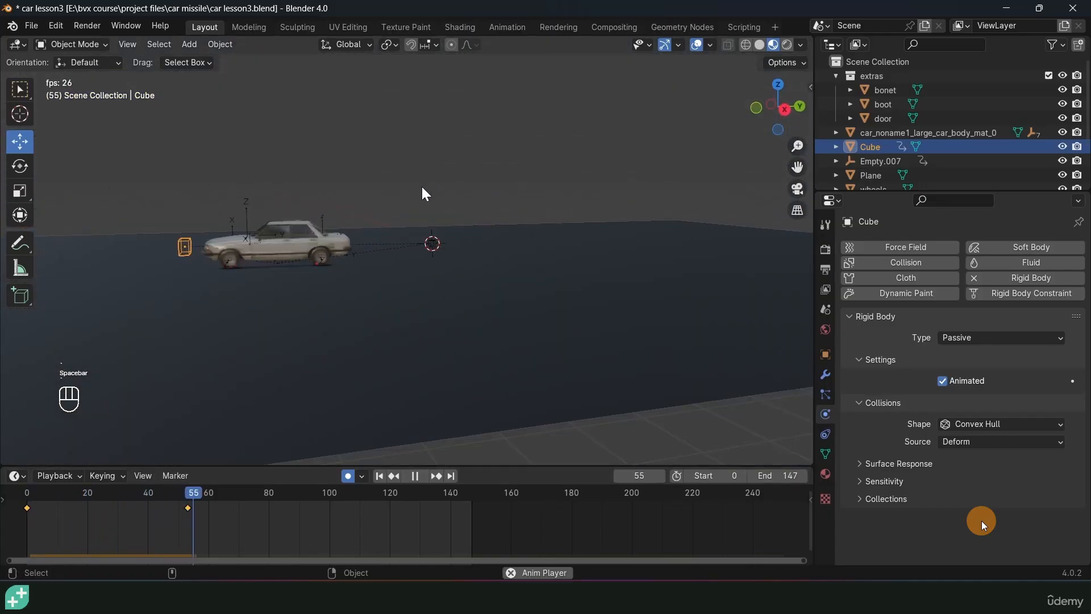
key("Escape")
key("space")
scroll(405, 264, "up", 4)
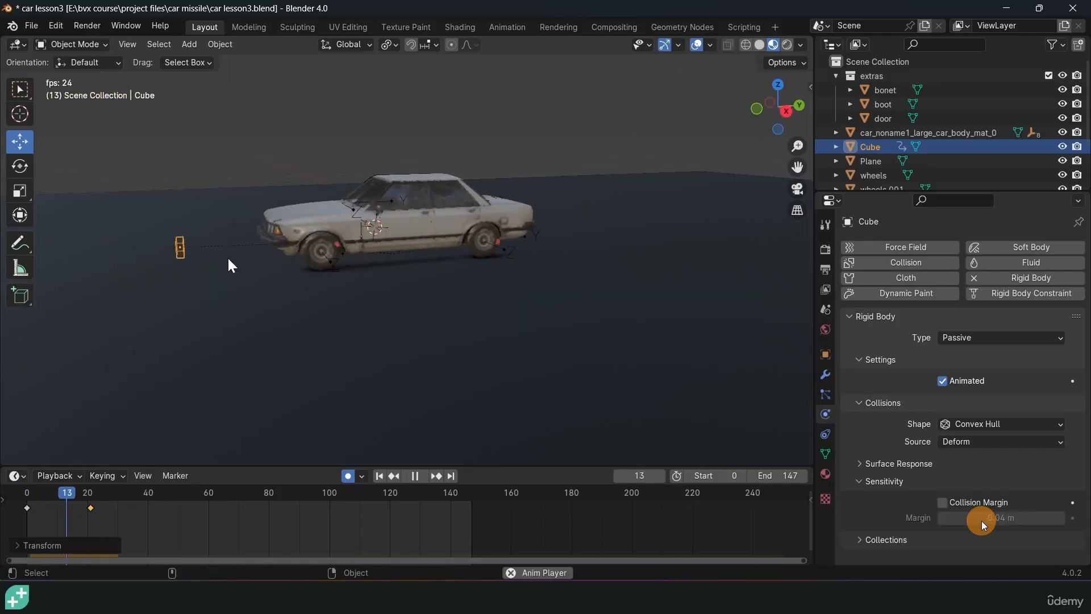
key("Escape")
key("space")
key("Escape")
key("space")
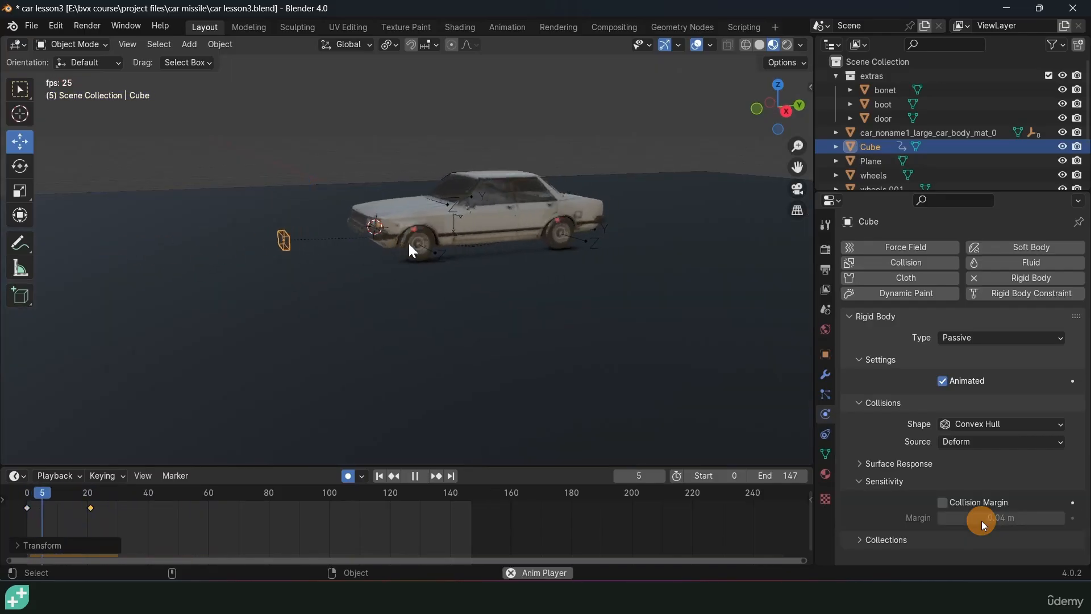
key("space")
Select the cube-shaped constraint empty at the front of the car and key its Enabled setting on at frame 11.
mouse_move(61, 496)
left_mouse_down()
mouse_move(42, 506)
mouse_move(64, 505)
left_mouse_up()
middle_click_drag(297, 210, 422, 210)
scroll(400, 183, "up", 4)
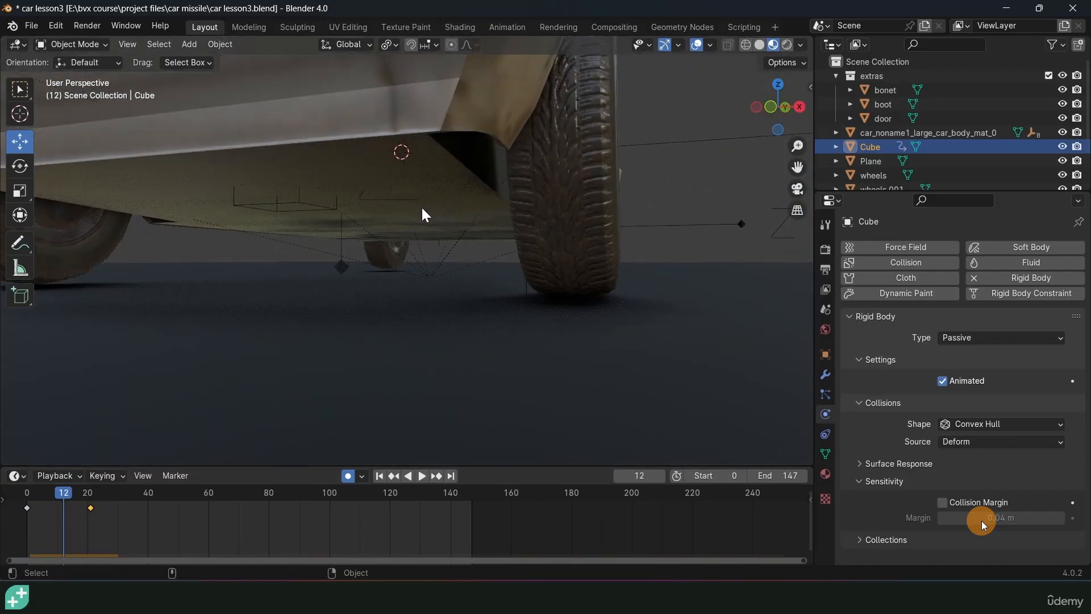
left_click(301, 200)
scroll(303, 201, "down", 5)
middle_click_drag(303, 201, 335, 230)
scroll(305, 237, "down", 4)
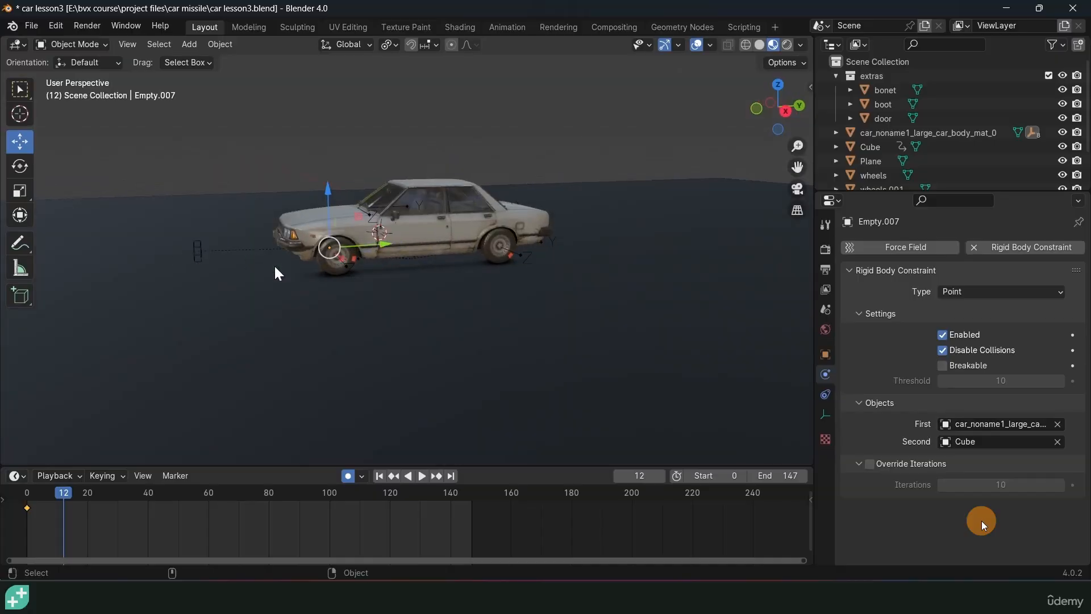
key("Left")
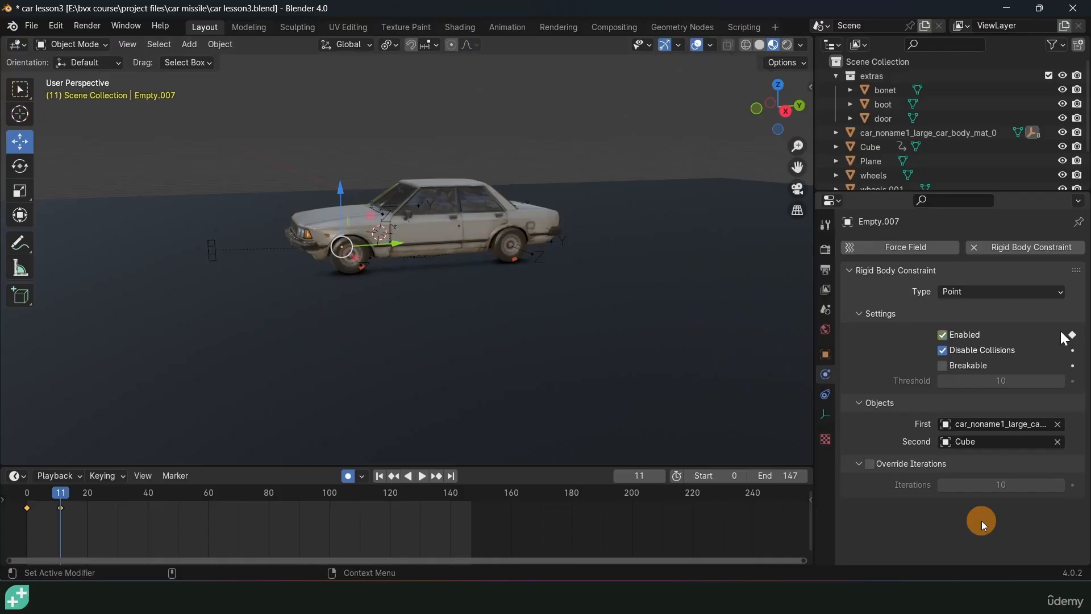
Key the towing constraint's Enabled setting off at frame 12 and play the simulation.
key("Right")
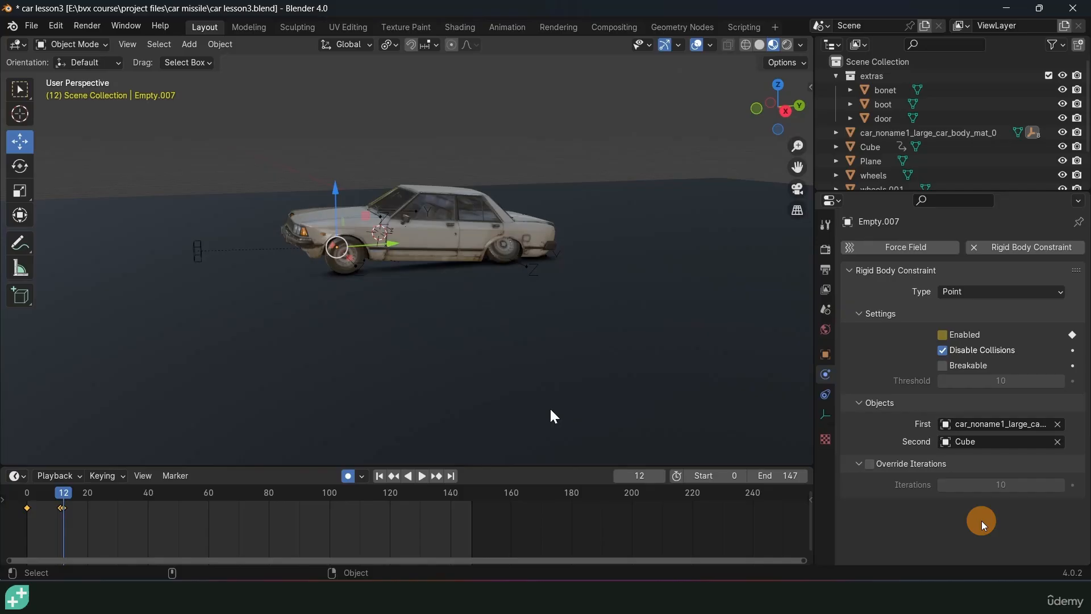
key("space")
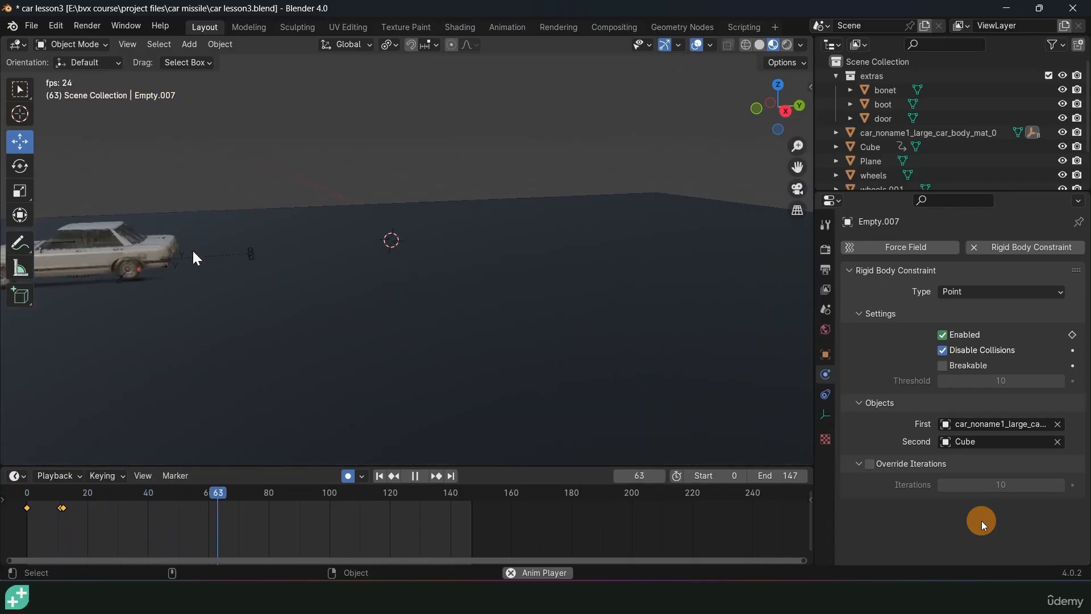
key("space")
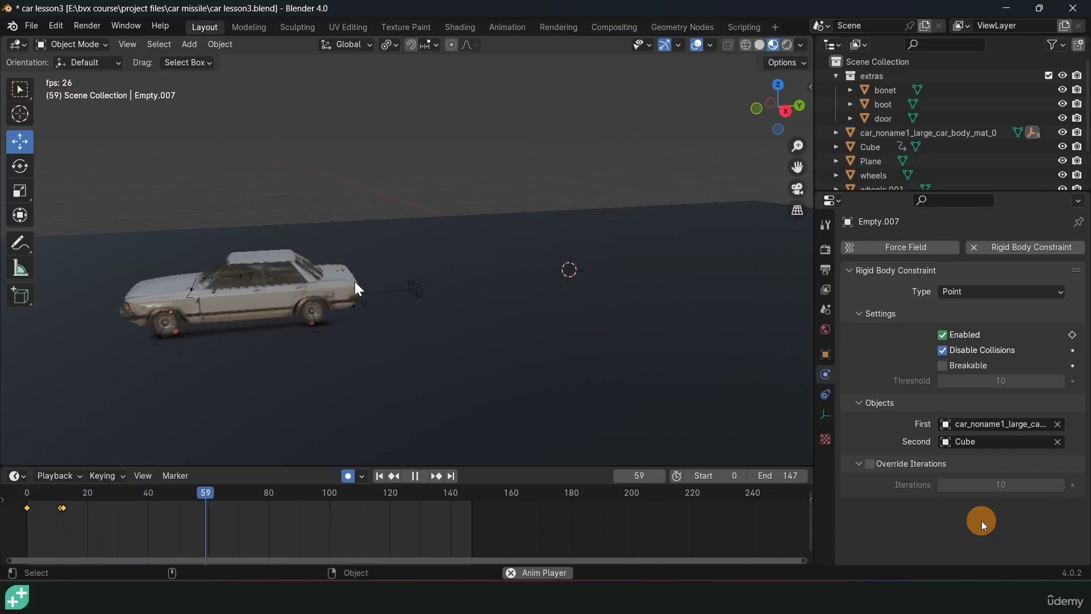
key("Escape")
Try a free trackball rotation of the bonnet to test how it swings open.
middle_click_drag(355, 282, 310, 300)
scroll(318, 298, "up", 4)
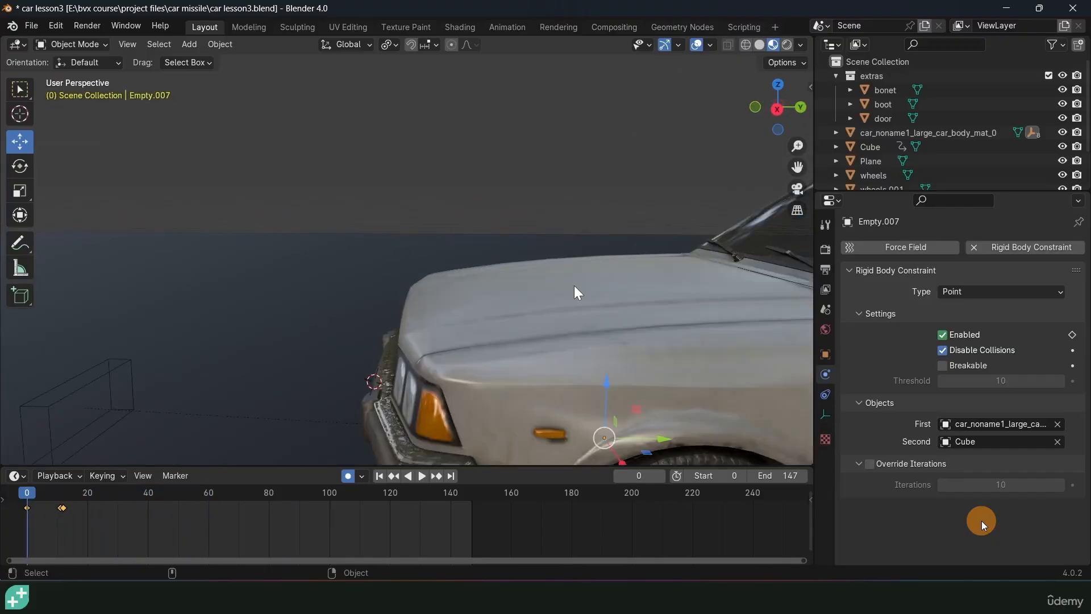
middle_click_drag(574, 285, 259, 282, "shift")
left_click(413, 283)
key("r")
key("r")
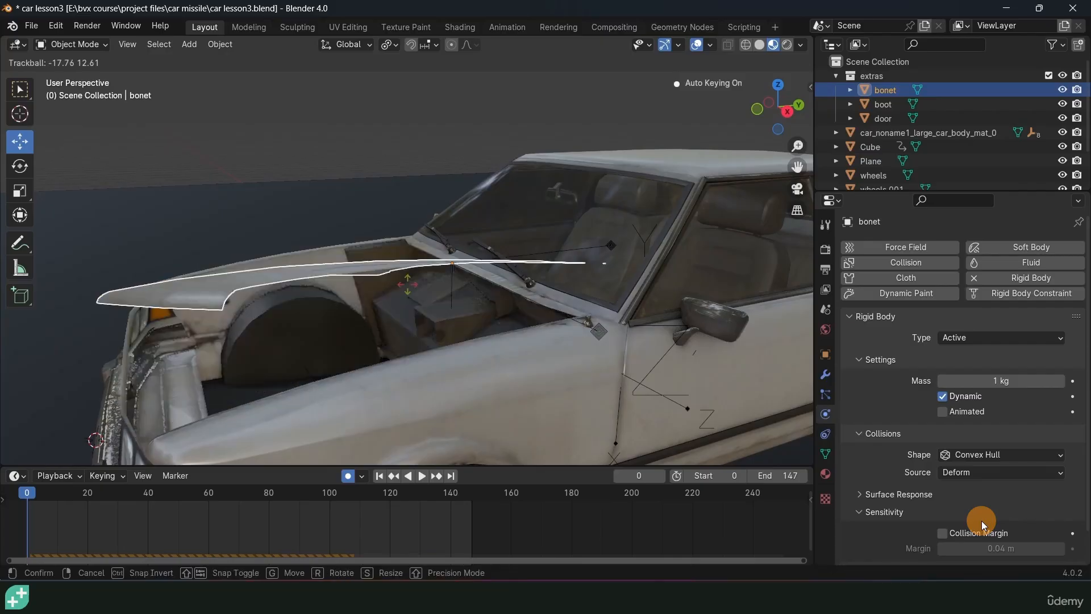
right_click(644, 311)
Place the 3D cursor on the ground in front of the car's bumper and add a mesh cube there.
scroll(645, 311, "down", 5)
middle_click_drag(645, 311, 601, 263, "shift")
scroll(319, 310, "down", 3)
middle_click_drag(293, 318, 397, 338)
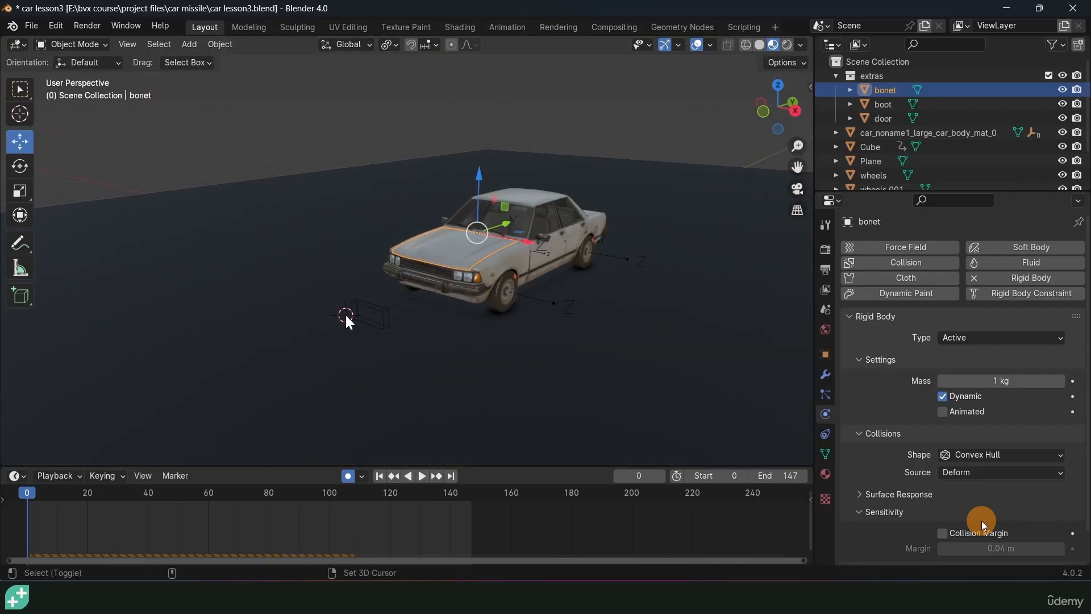
key("shift+a")
mouse_move(325, 302)
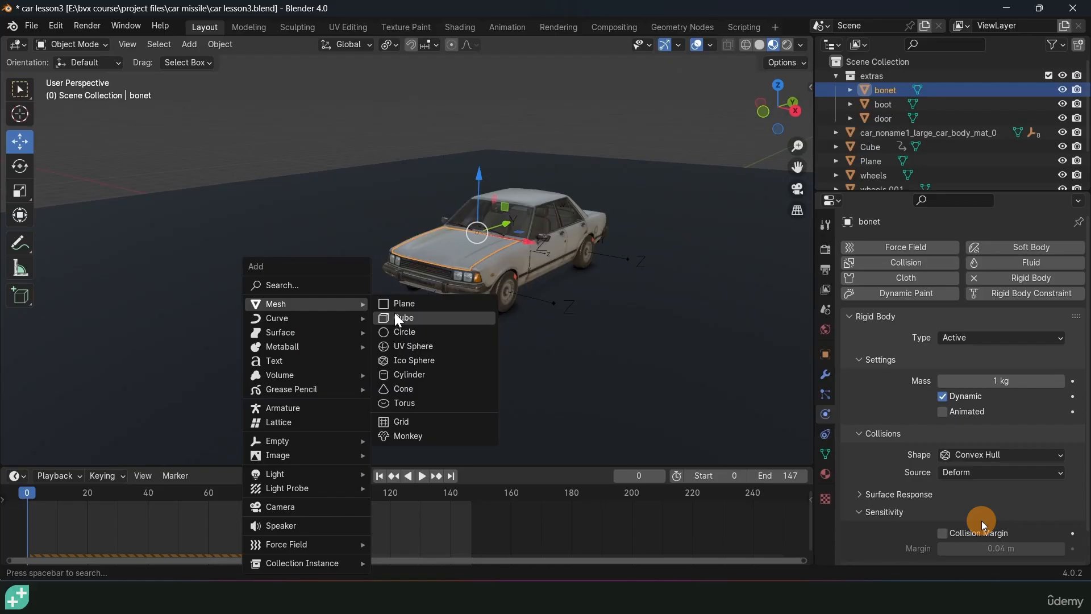
left_click(392, 317)
Stretch the new cube along X into a bar wider than the car and lower it along Z into the ground.
key("s")
key("x")
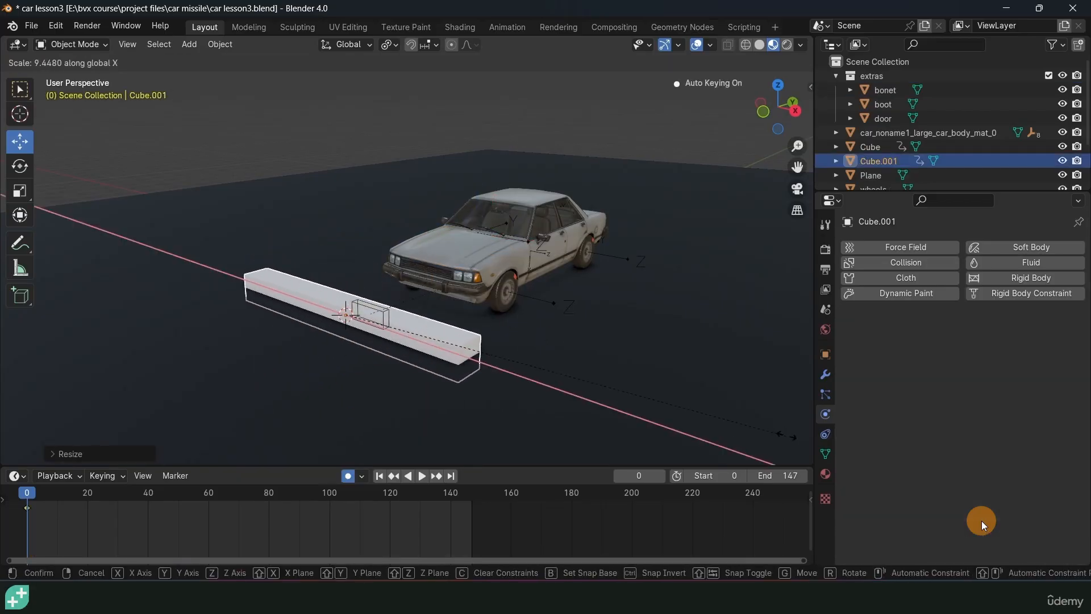
left_click(607, 344)
key("s")
key("x")
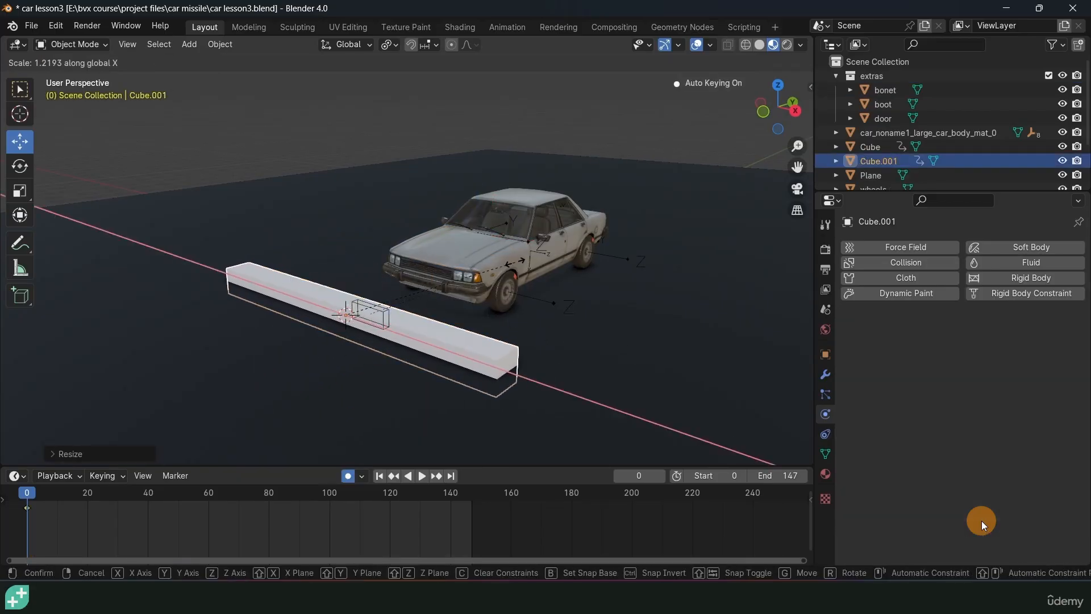
left_click(502, 316)
key("g")
key("z")
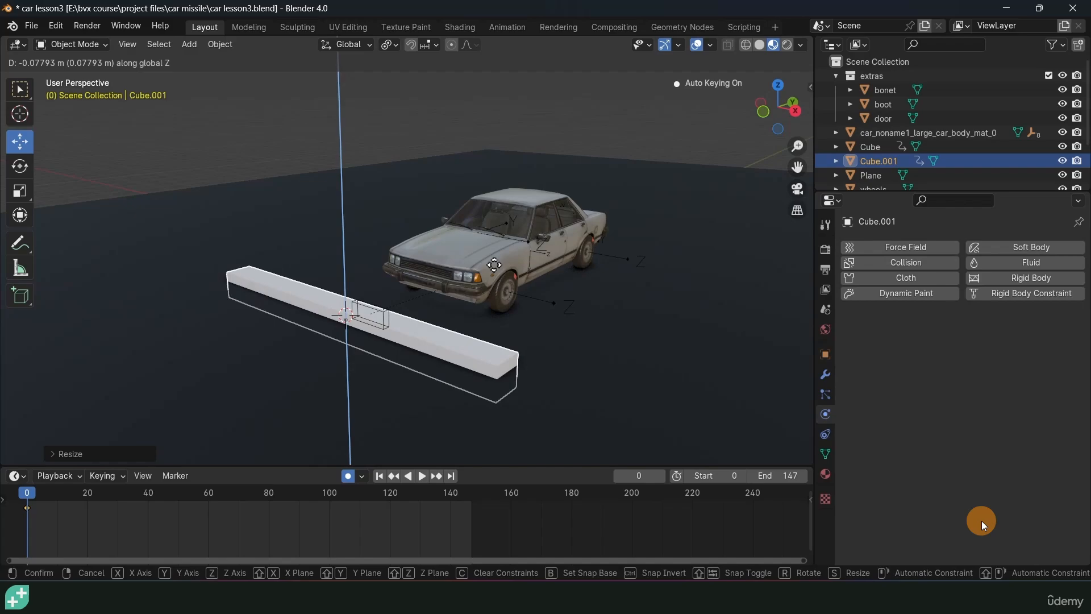
left_click(624, 316)
Make the bar in front of the car a Passive rigid body.
left_click(1029, 278)
left_click(1008, 339)
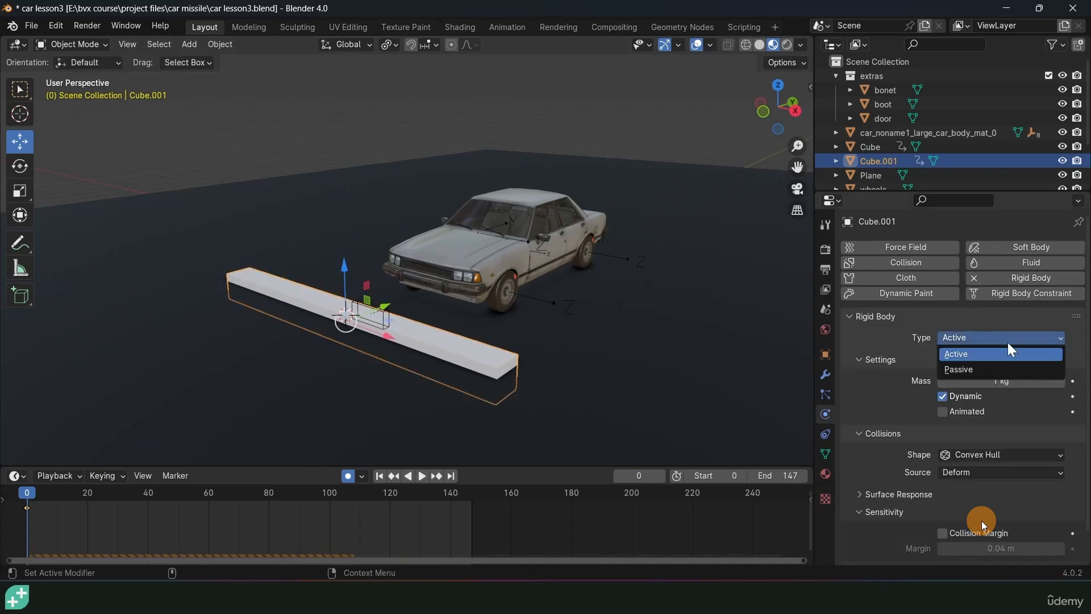
left_click(979, 369)
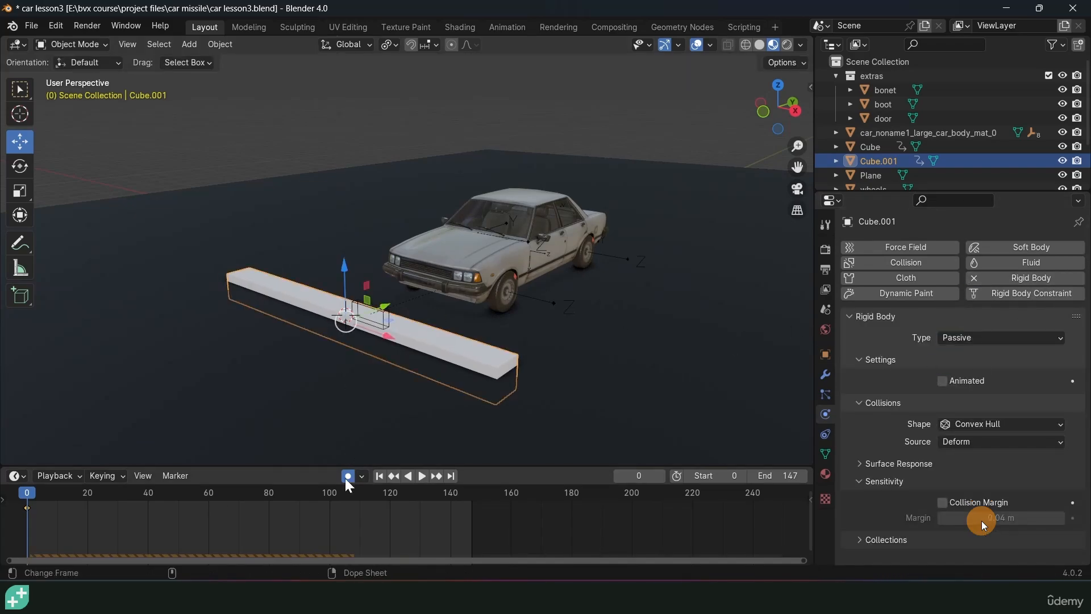
Turn off auto keying and link the ground plane's material to the bar.
left_click(582, 325, "shift")
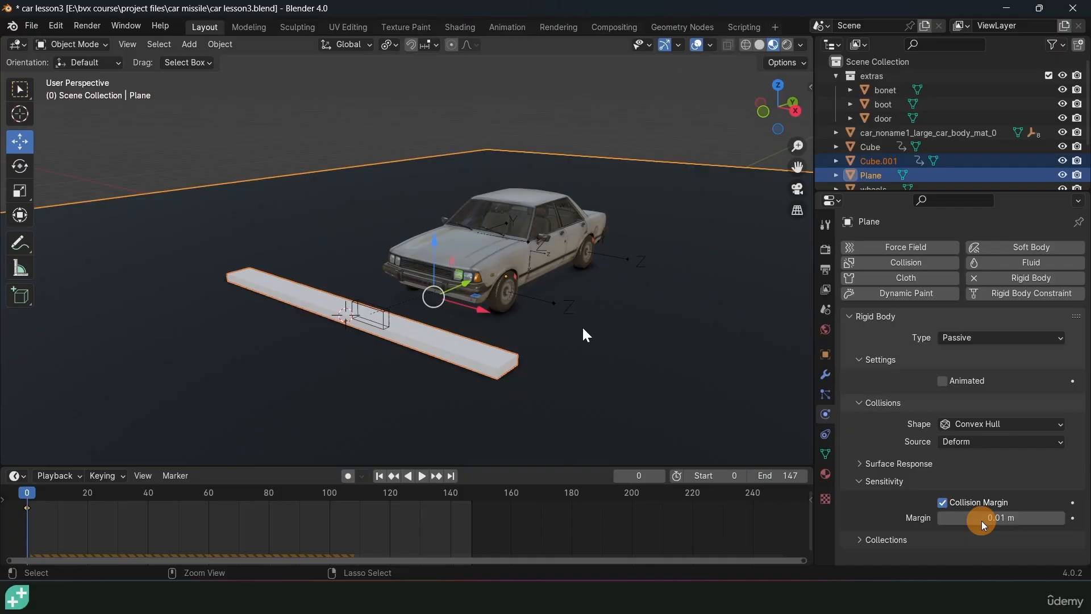
key("ctrl+l")
left_click(566, 342)
key("alt+a")
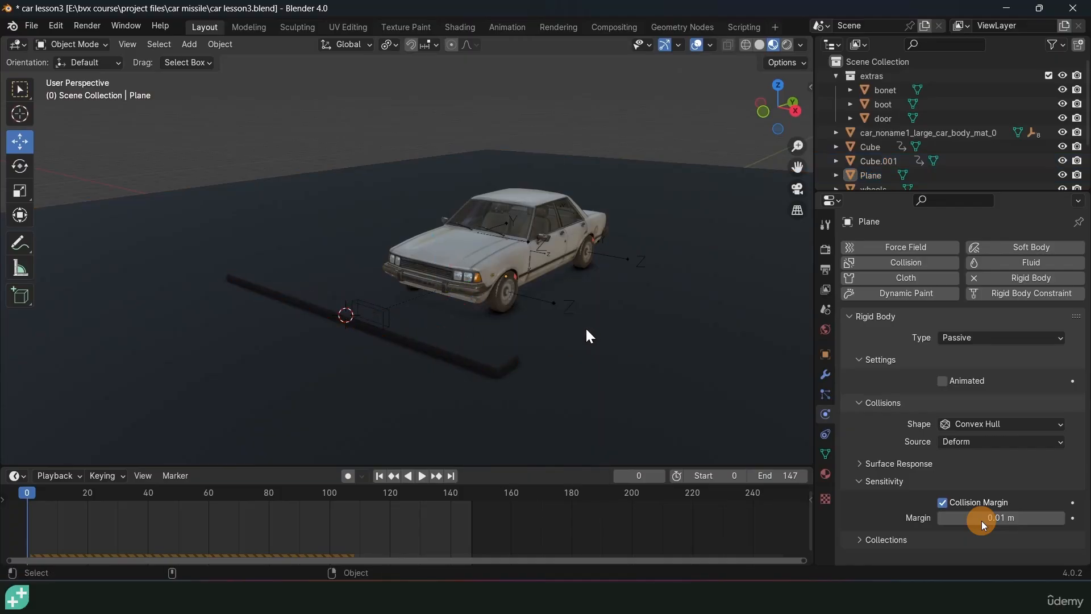
Play the simulation repeatedly from the first frame and examine how the car drives over the bar.
middle_click_drag(586, 328, 544, 318)
key("space")
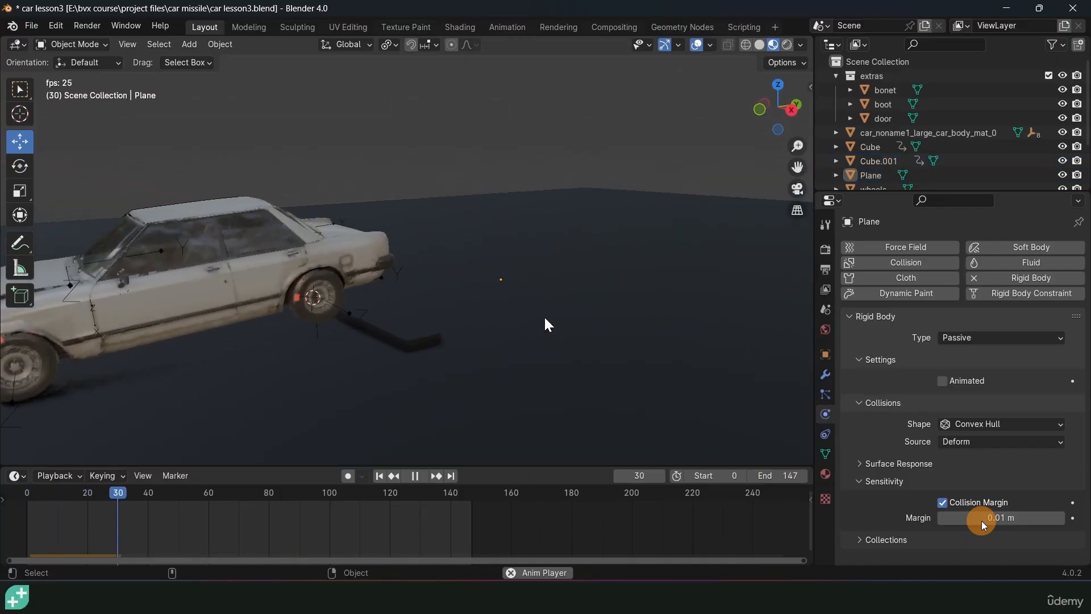
key("Escape")
key("space")
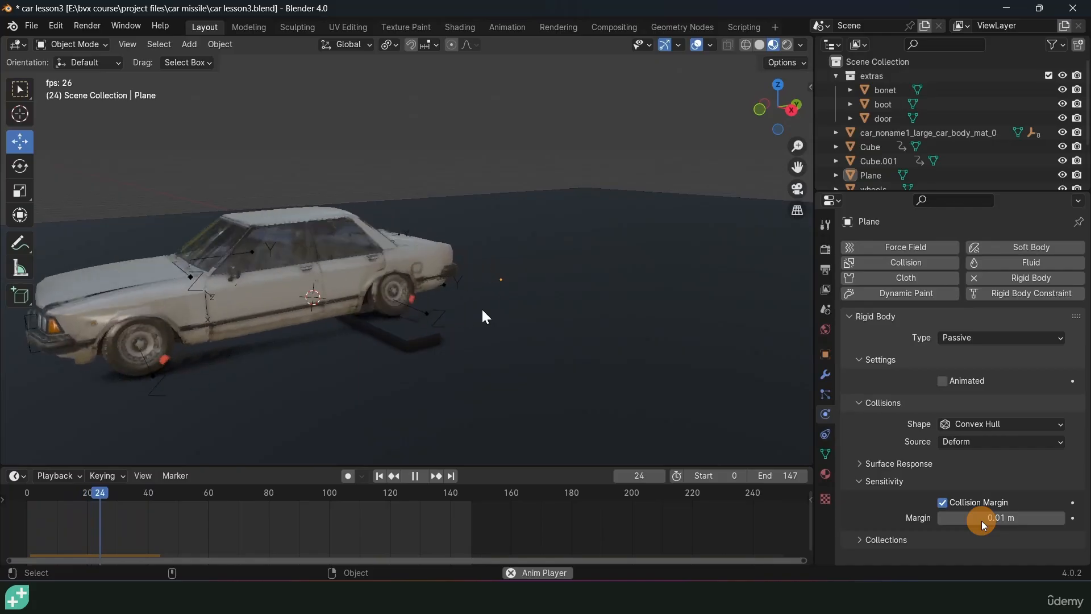
key("Escape")
key("space")
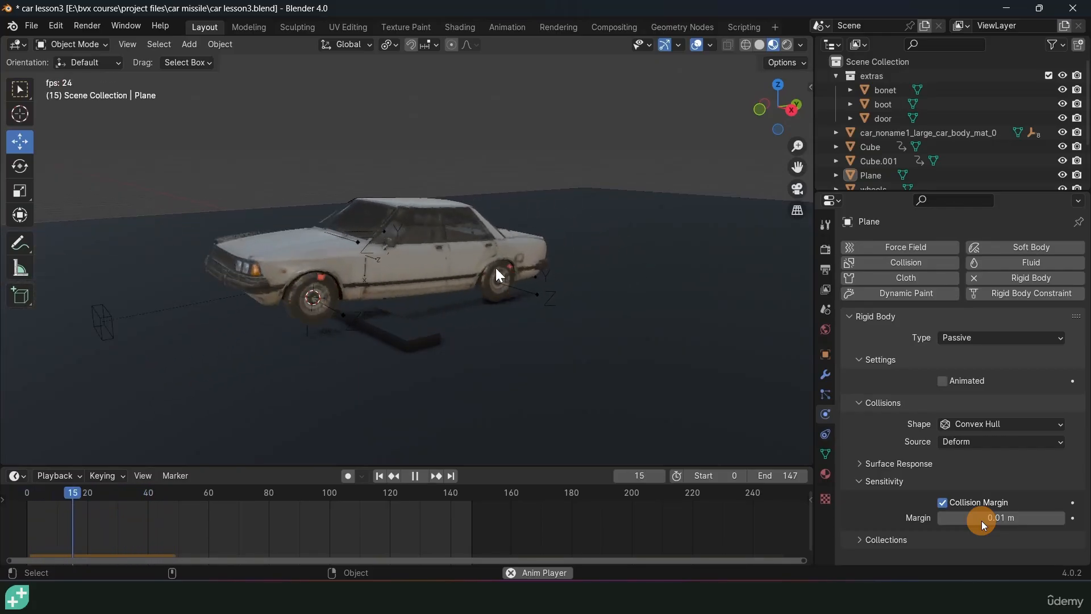
key("Escape")
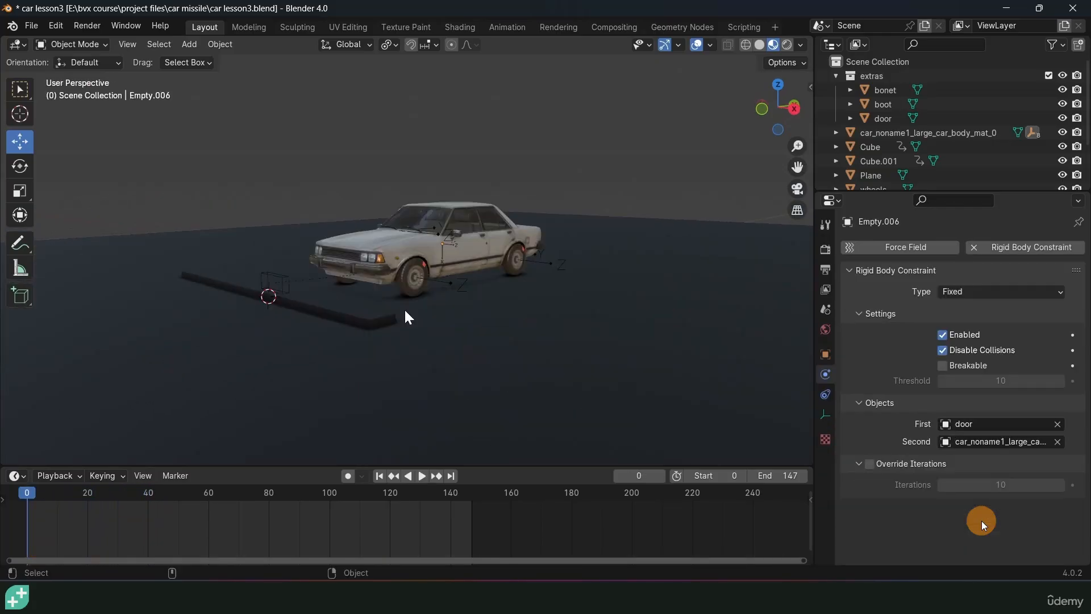
Inspect the bonnet and its constraint empty, and try rotating the boot lid to test its pivot.
middle_click_drag(404, 308, 380, 318)
scroll(381, 319, "up", 6)
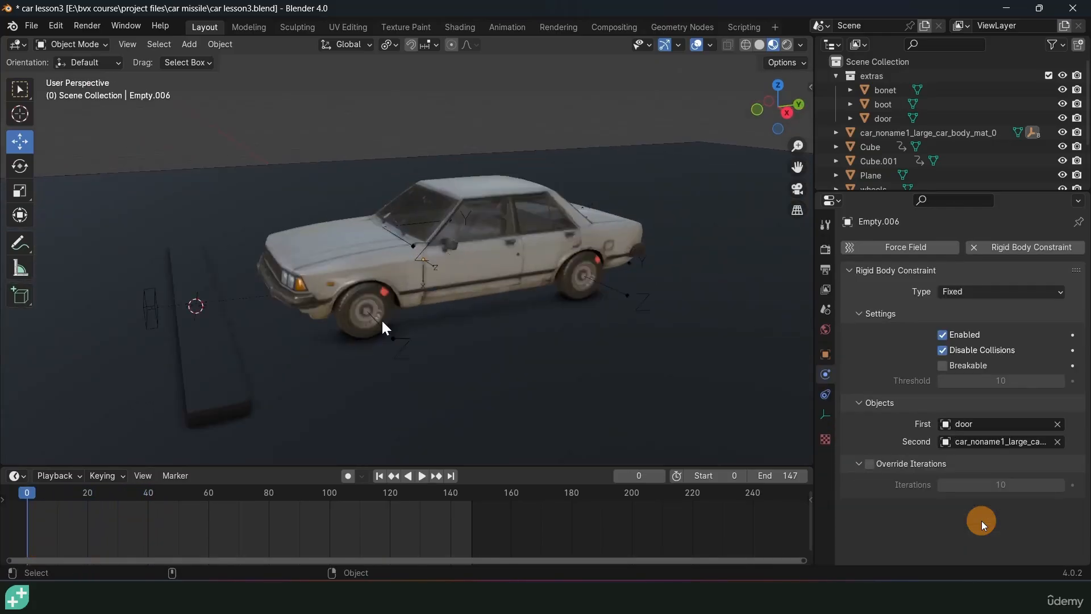
left_click(316, 333)
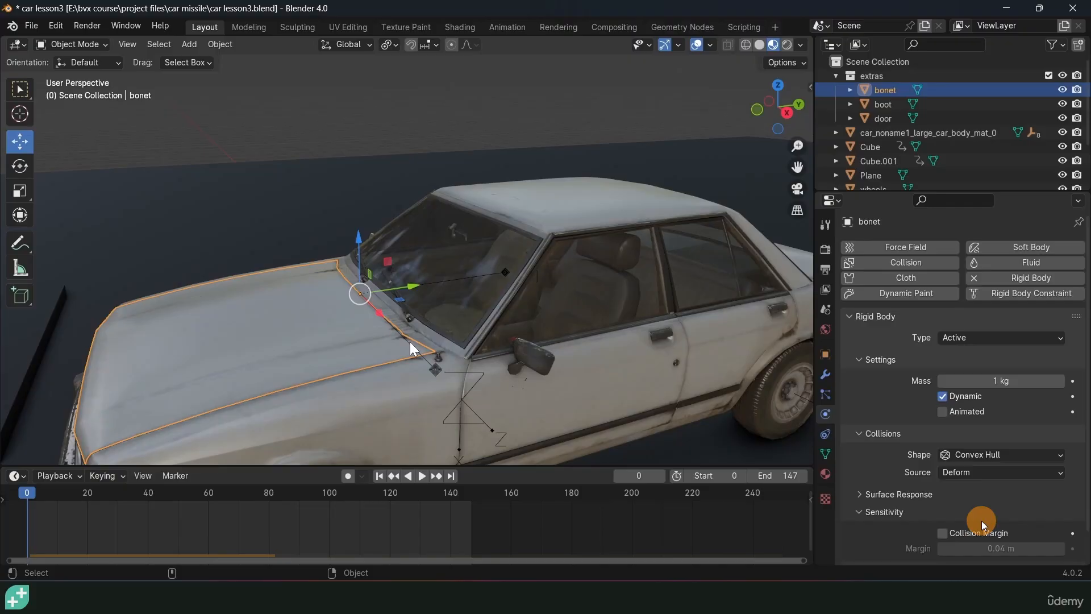
left_click(410, 342)
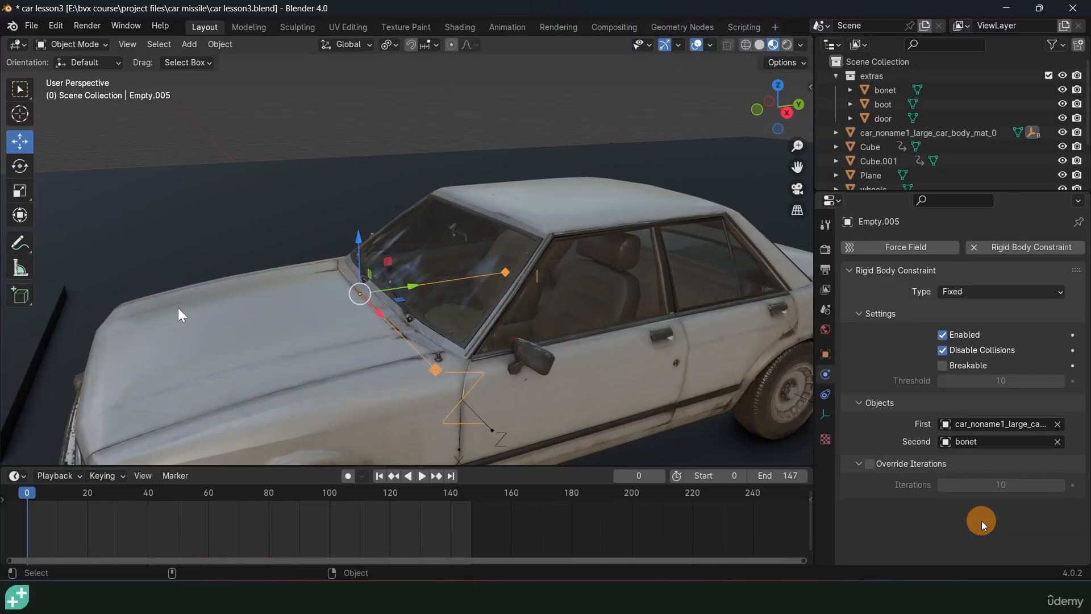
left_click(197, 311)
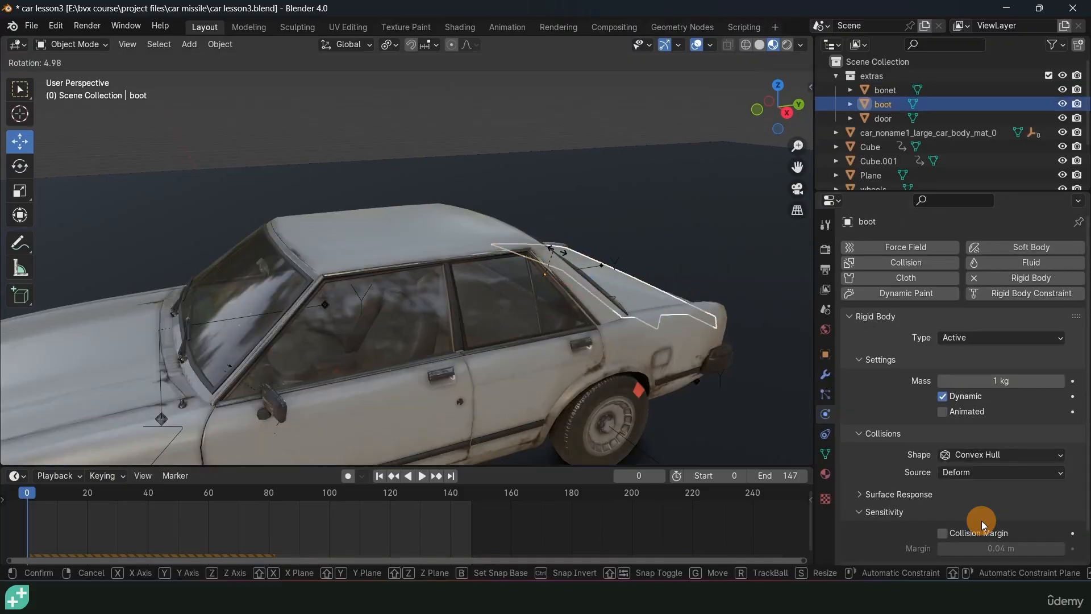
right_click(511, 267)
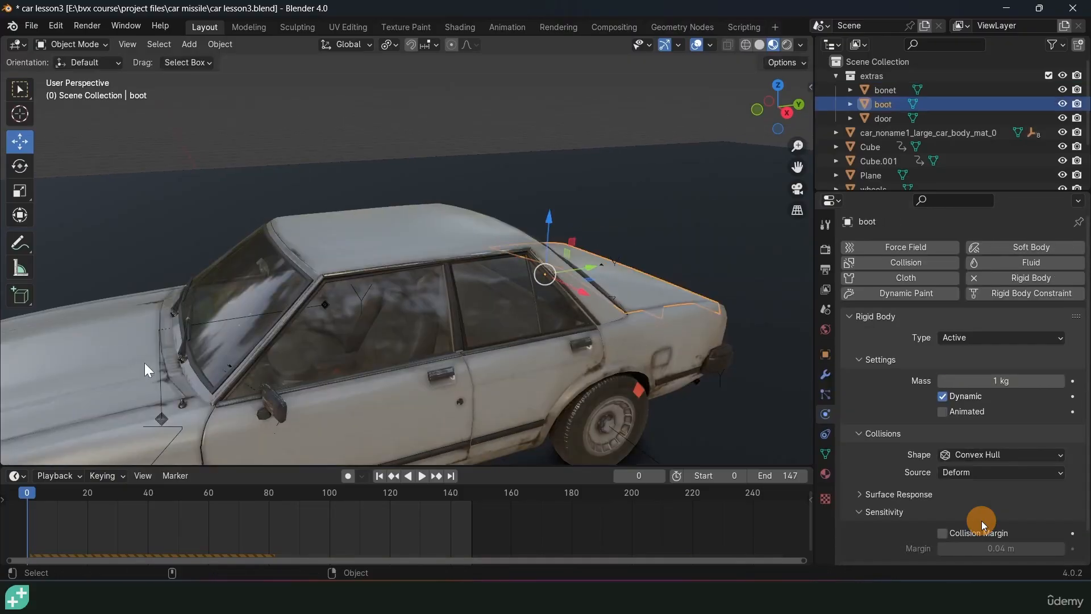
Change the rigid body constraints of the bonnet and the boot lid to the Hinge type.
left_click(161, 400)
left_click(1004, 291)
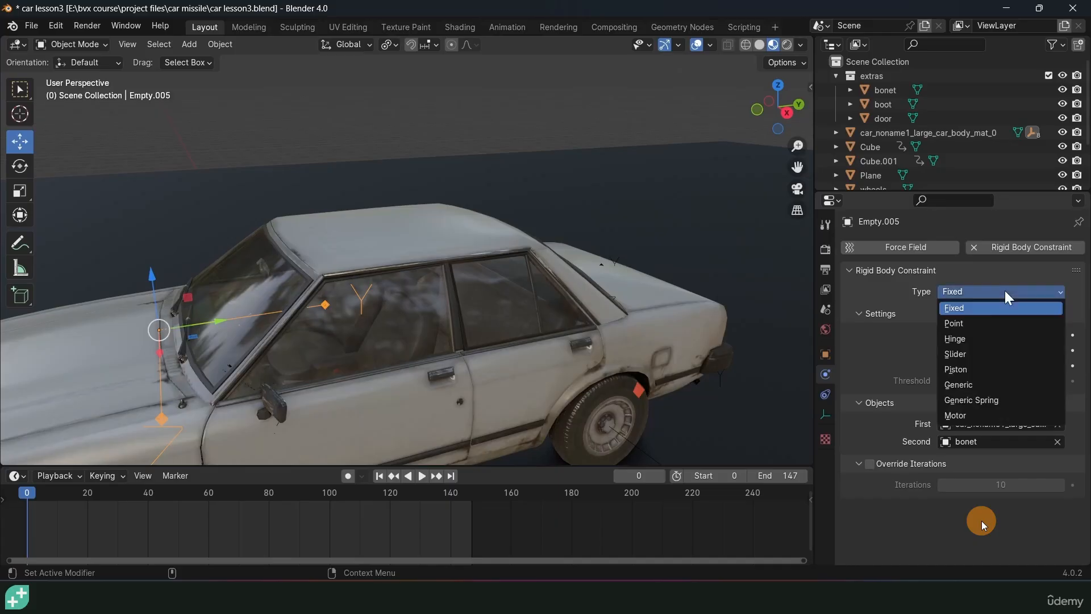
left_click(972, 339)
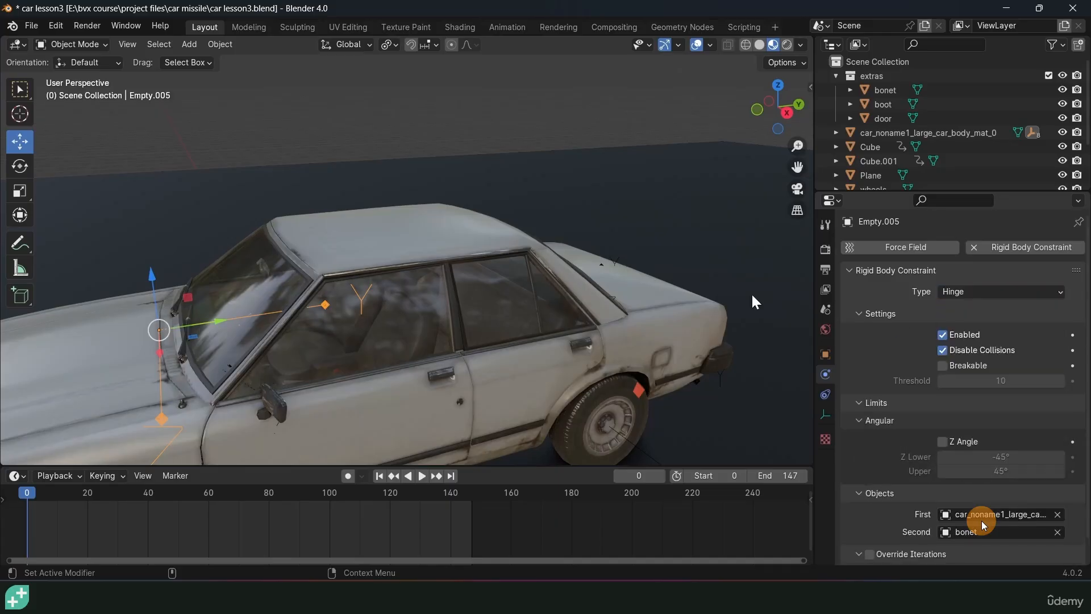
left_click(616, 262)
left_click(1004, 293)
left_click(972, 337)
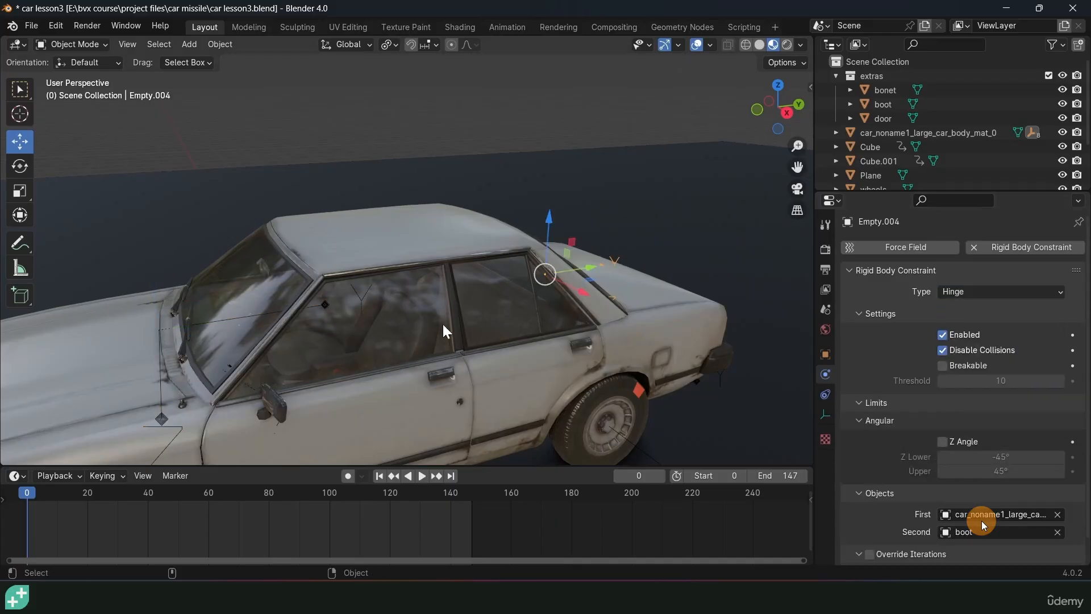
Try a free trackball rotation of the bonnet's hinge constraint empty.
middle_click_drag(200, 372, 261, 340, "shift")
left_click(260, 356)
key("r")
key("r")
right_click(247, 326)
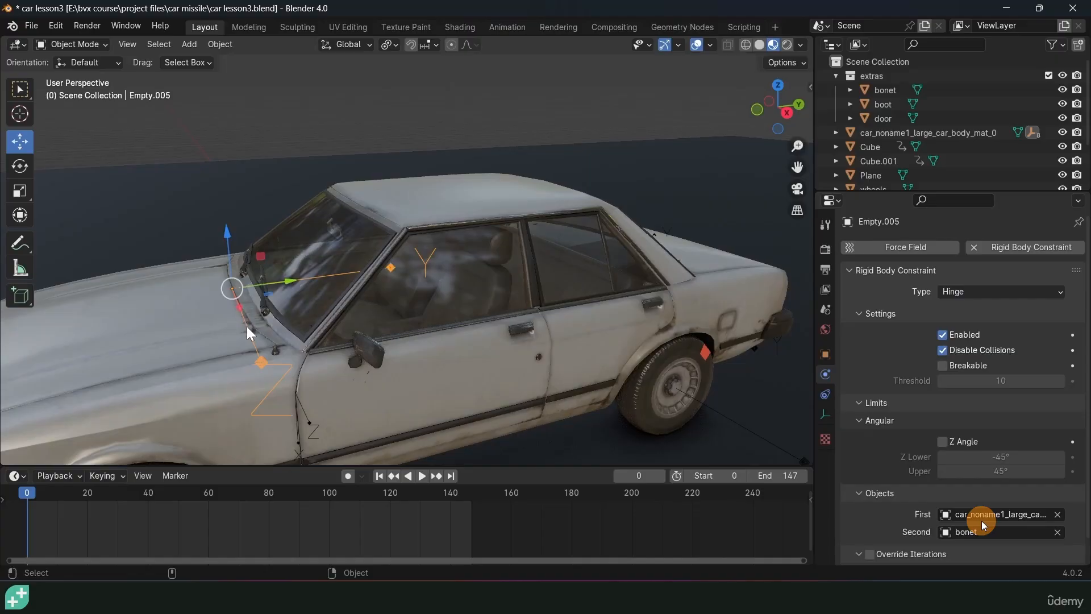
Play the simulation several times and examine how the hinged bonnet and boot lid react as the car crosses the bar.
scroll(247, 327, "down", 4)
middle_click_drag(342, 290, 357, 288)
key("space")
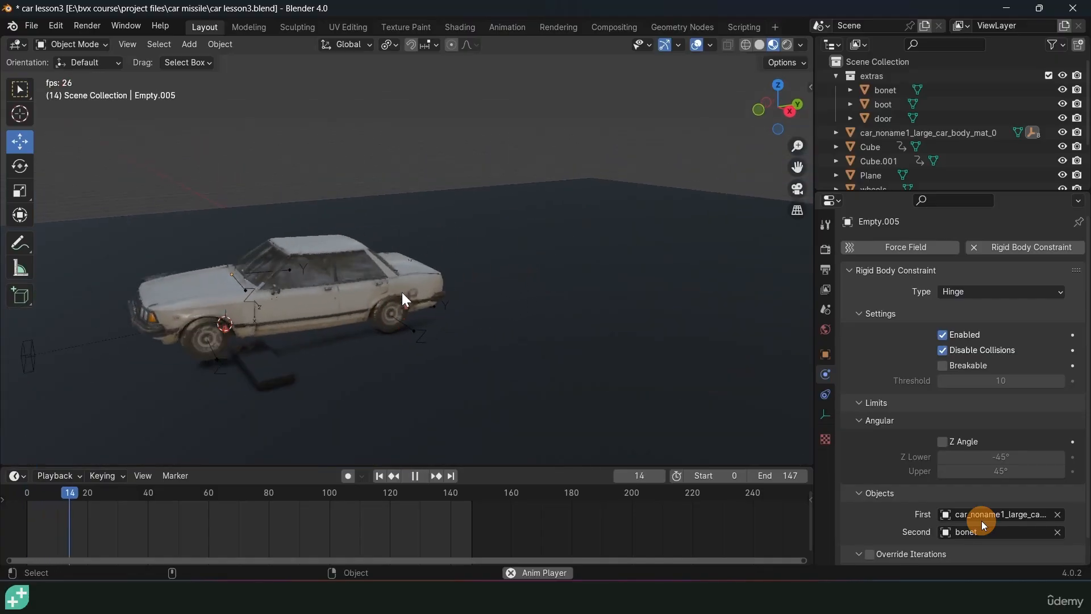
key("Escape")
key("space")
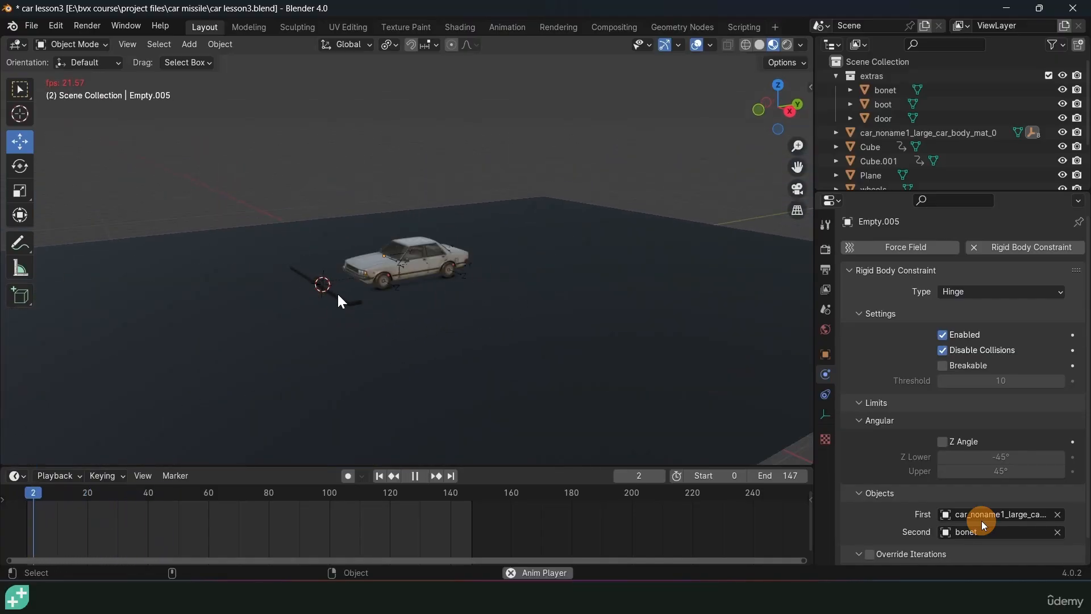
scroll(344, 292, "up", 3)
key("Escape")
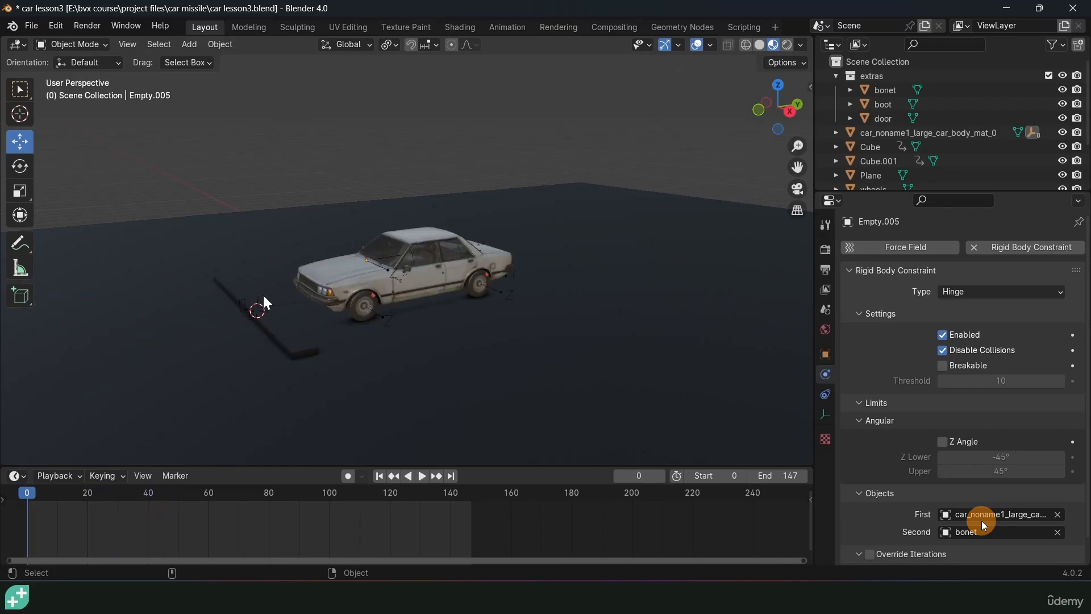
scroll(432, 284, "up", 4)
key("space")
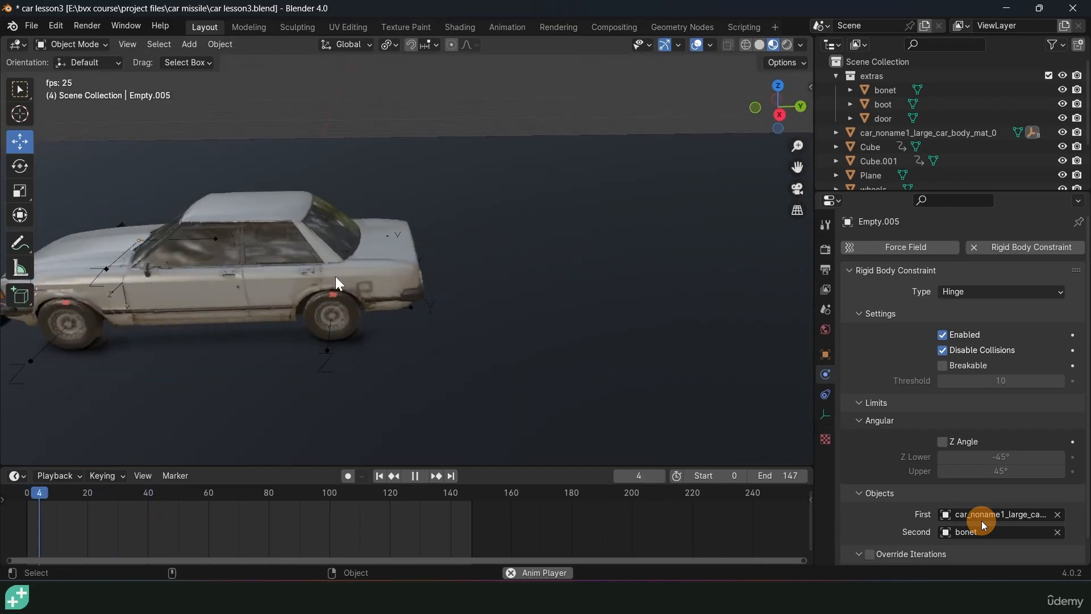
key("Escape")
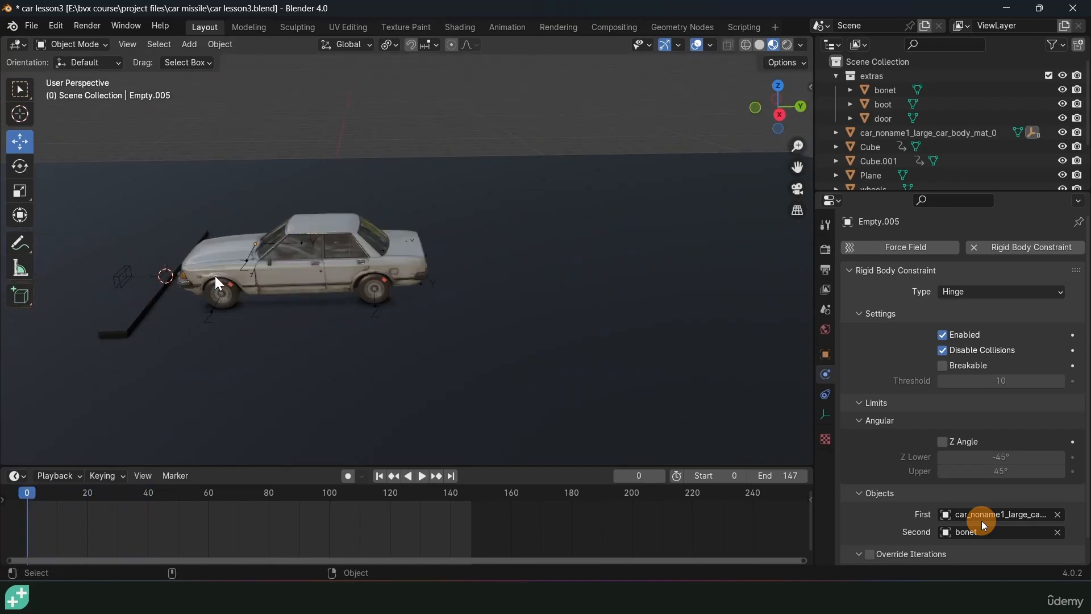
Move the towing cube's end keyframe to about frame 15 and replay the simulation.
left_click(185, 278)
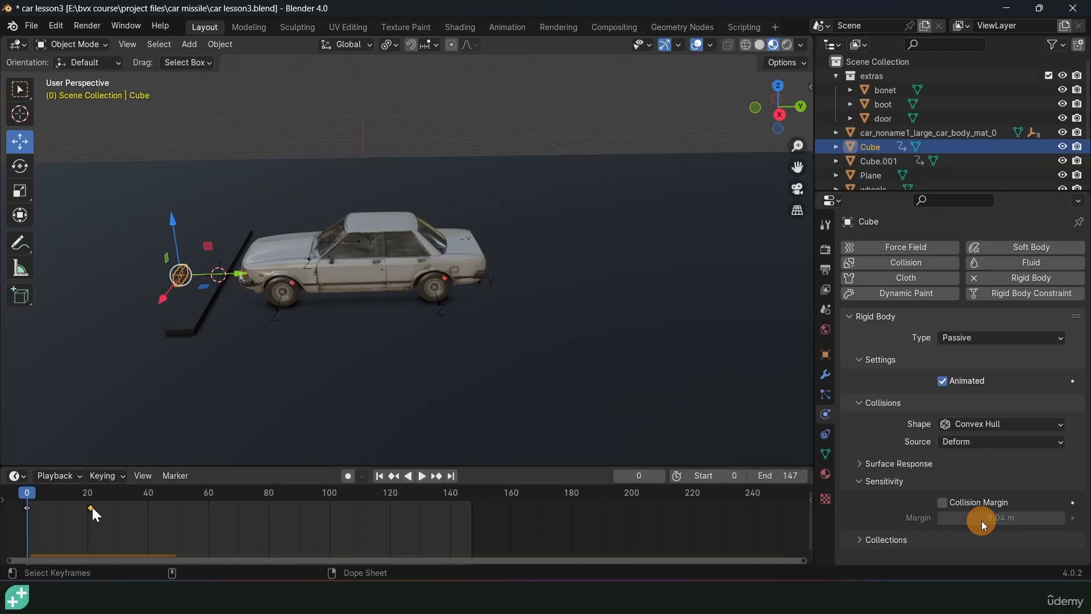
left_click_drag(92, 509, 94, 507)
left_click(70, 509)
key("space")
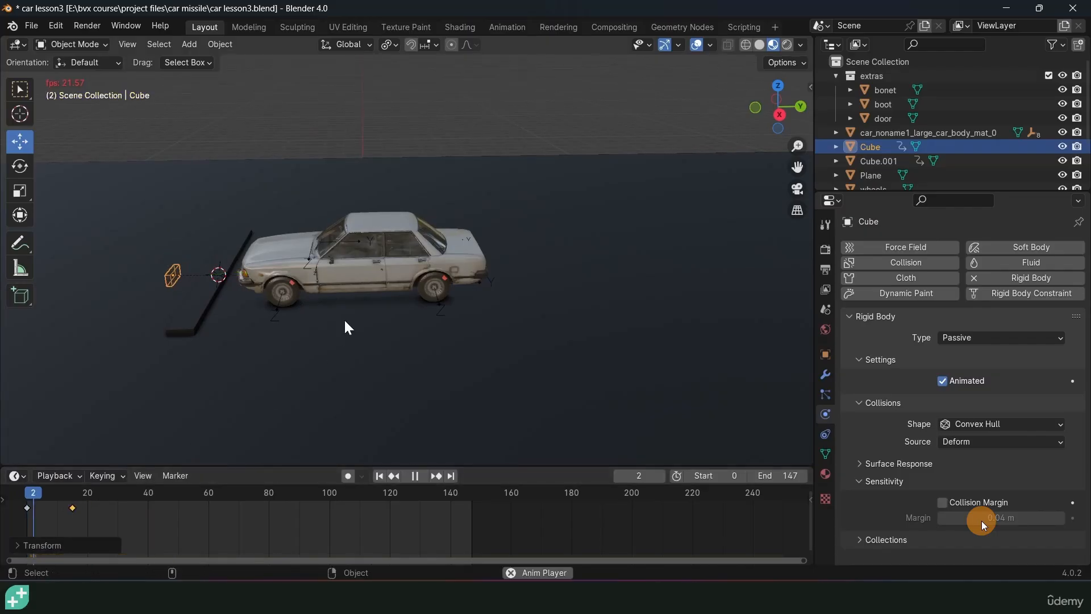
key("Escape")
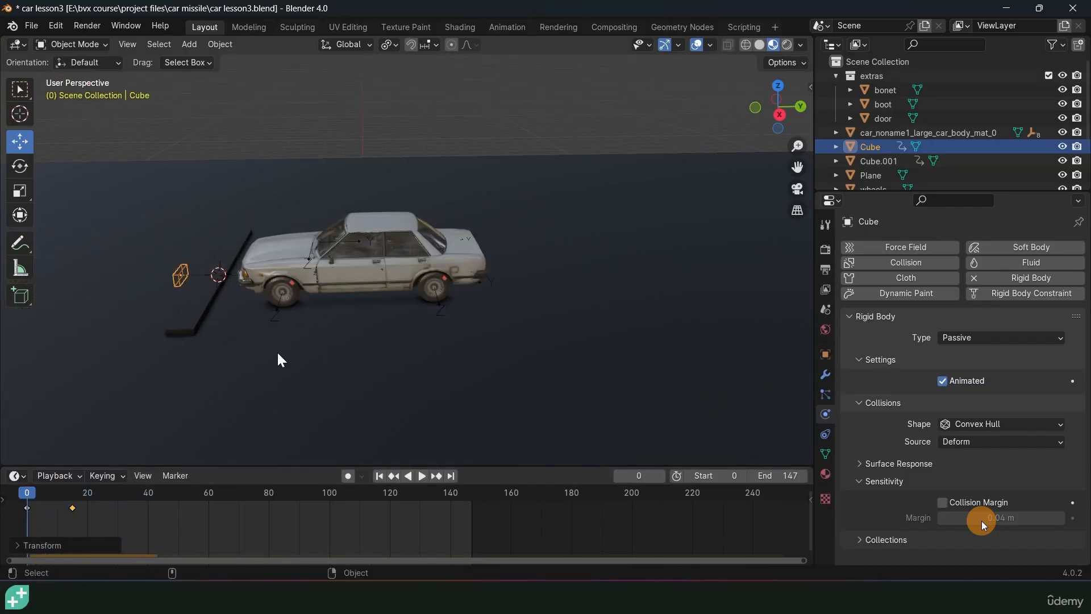
Replay the simulation twice and watch the towed car cross the ground bar from a wider angle.
middle_click_drag(350, 307, 274, 302)
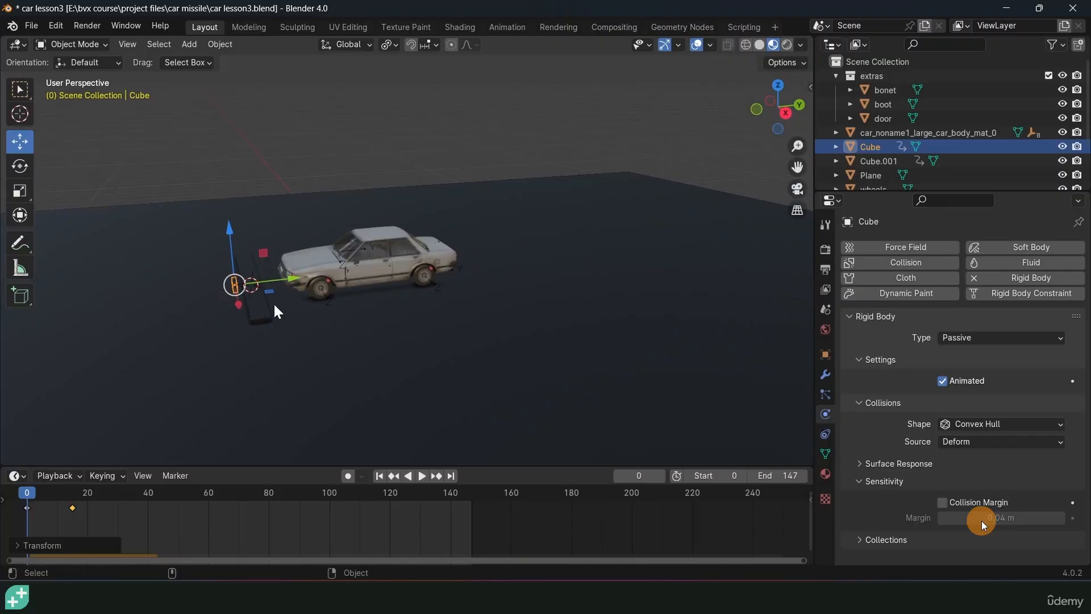
key("space")
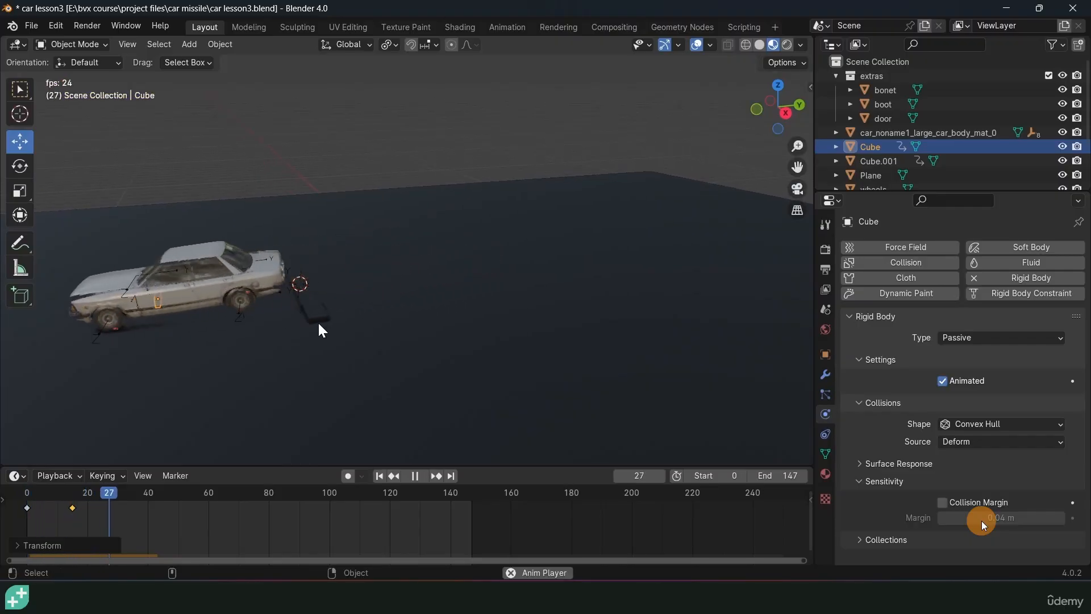
key("Escape")
key("space")
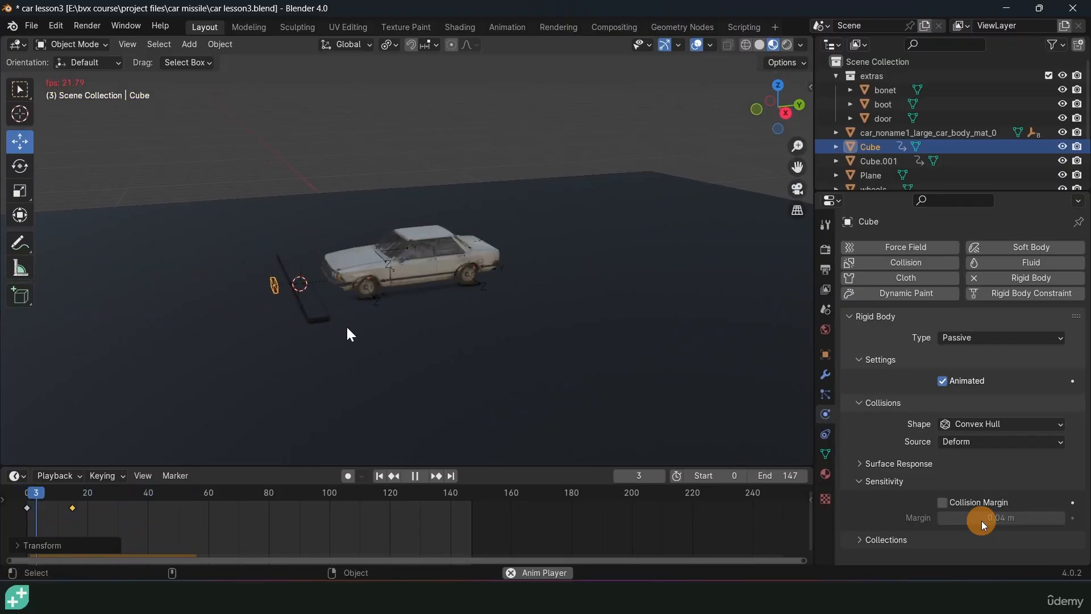
key("Escape")
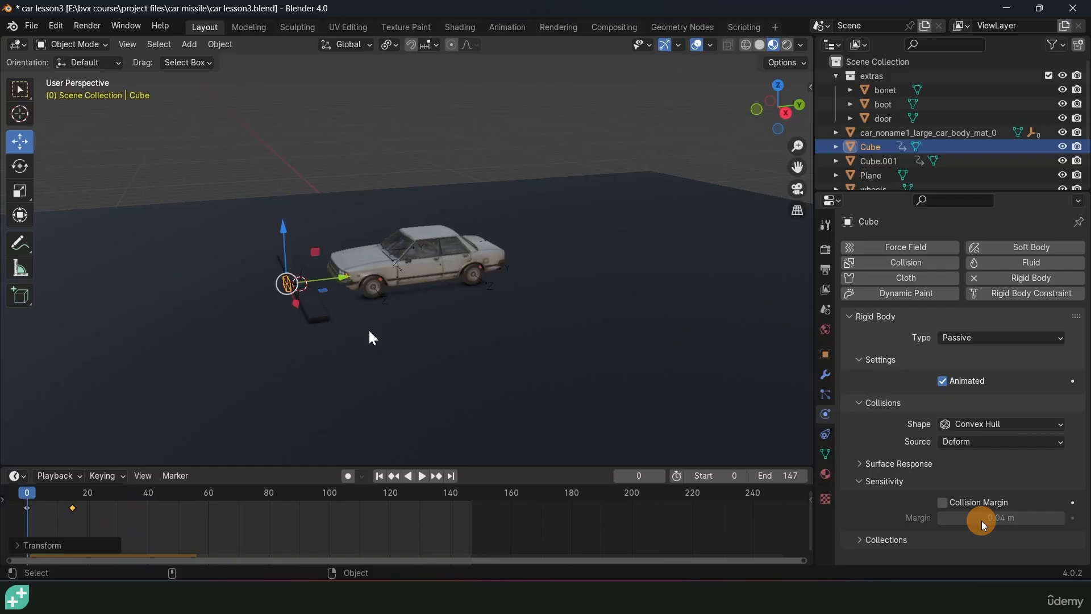
Select the constraint empty at the front edge of the car's door.
scroll(368, 328, "up", 8)
left_click(494, 375)
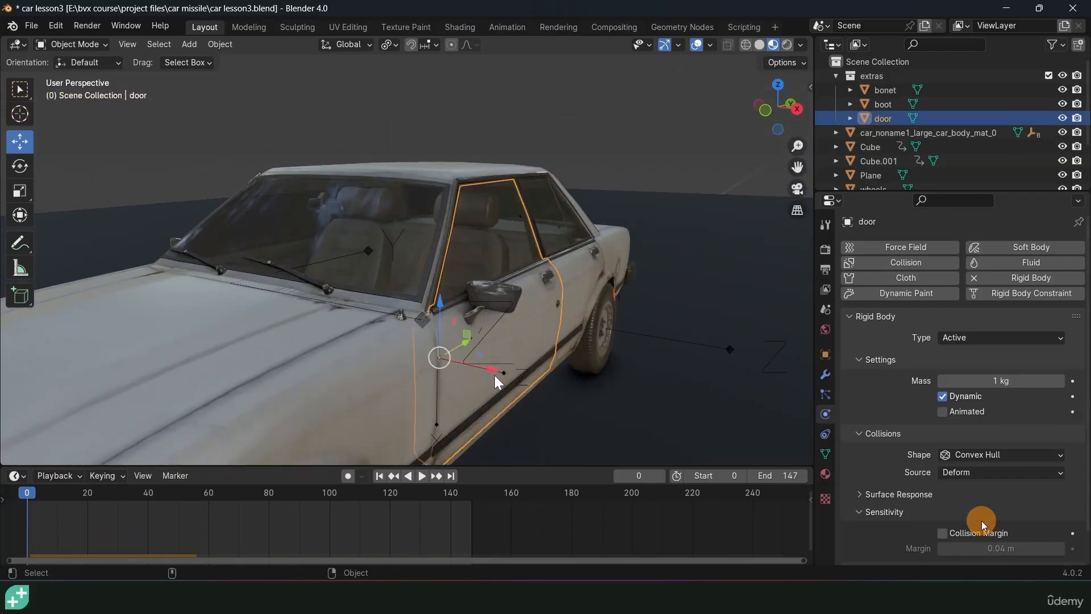
left_click(499, 370)
middle_click_drag(499, 371, 318, 356)
left_click(302, 324)
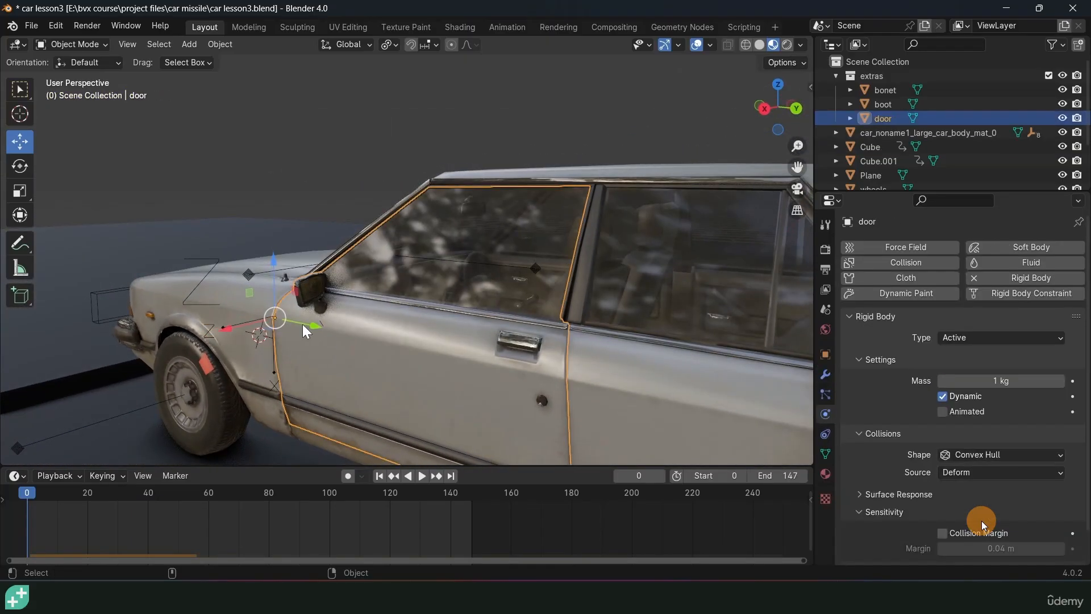
left_click(253, 327)
Try the Point type on the door's rigid body constraint and play the simulation.
left_click(1030, 292)
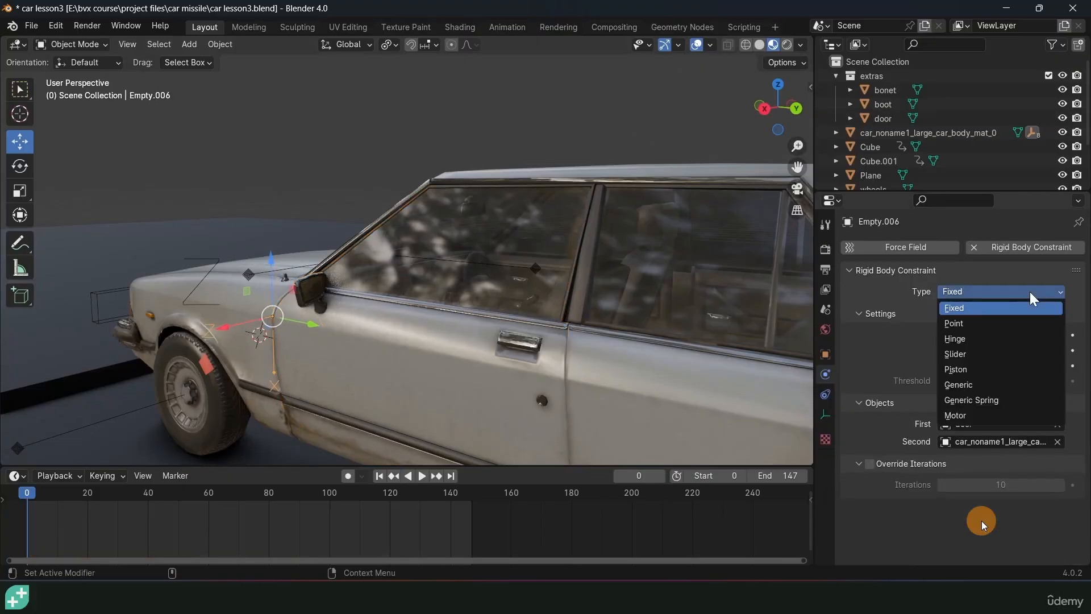
left_click(966, 322)
key("space")
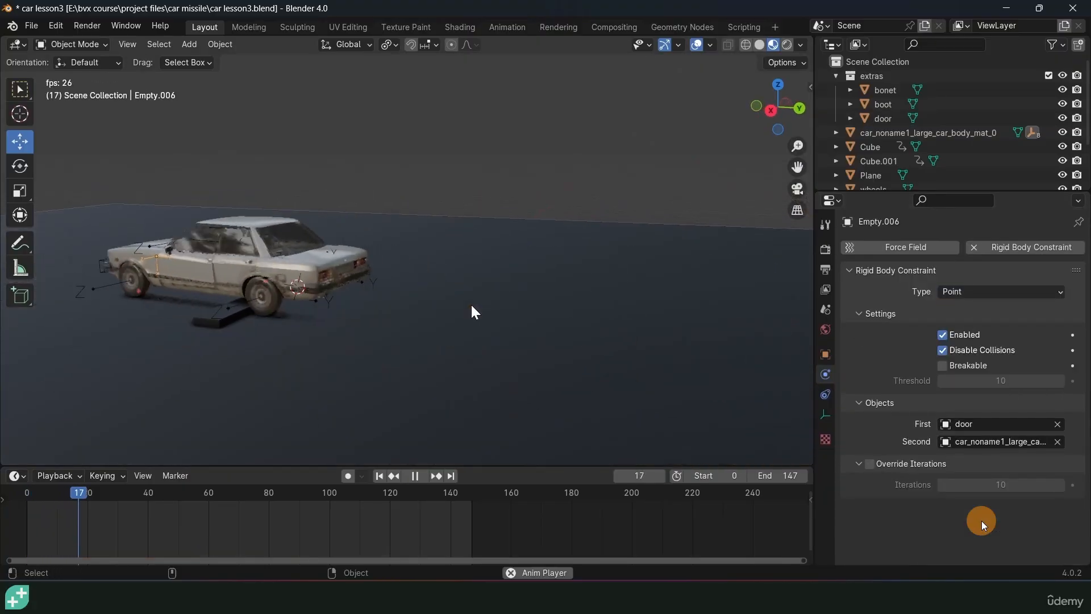
key("Escape")
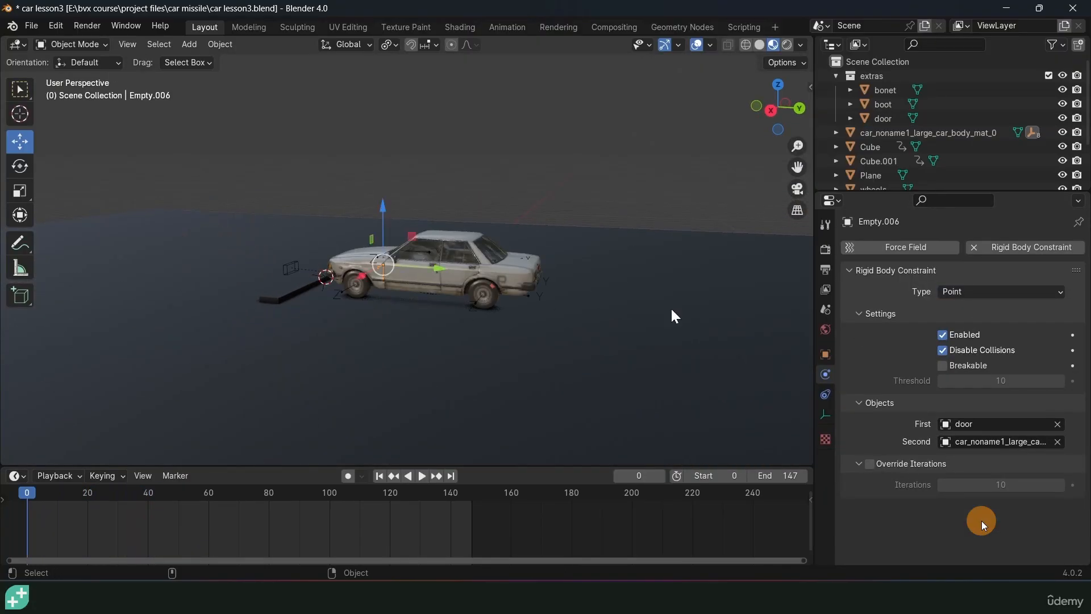
Change the door's rigid body constraint to the Hinge type and rotate its empty -90° about the global Y axis.
left_click(954, 294)
left_click(956, 321)
middle_click_drag(644, 288, 421, 241)
scroll(370, 255, "up", 5)
type("ry90")
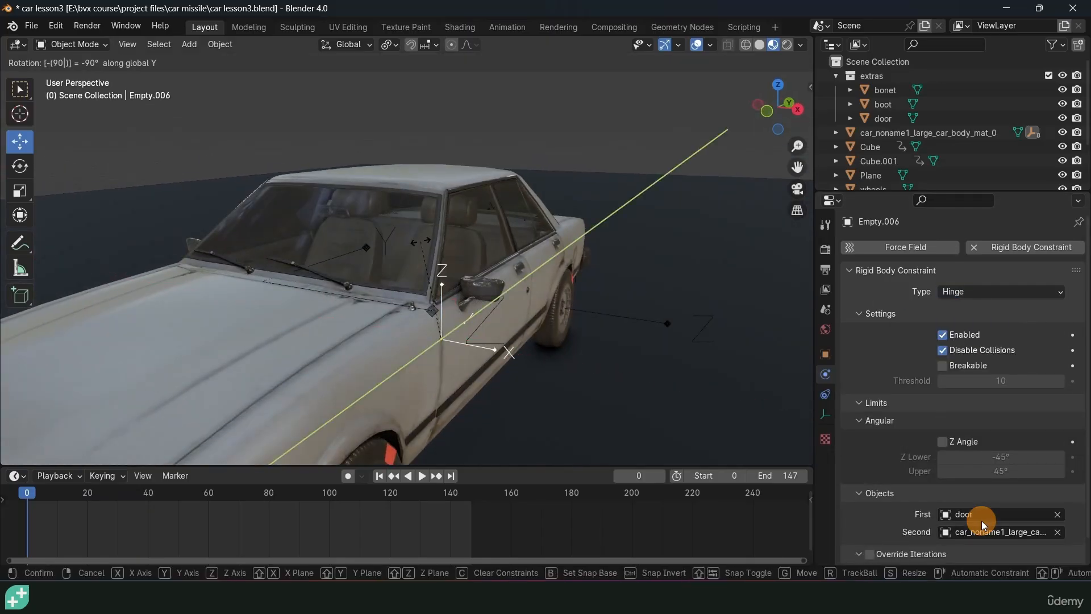
key("Return")
Play the simulation, switch the viewport to solid shading and replay it to examine how the hinged door moves.
scroll(420, 241, "down", 6)
key("space")
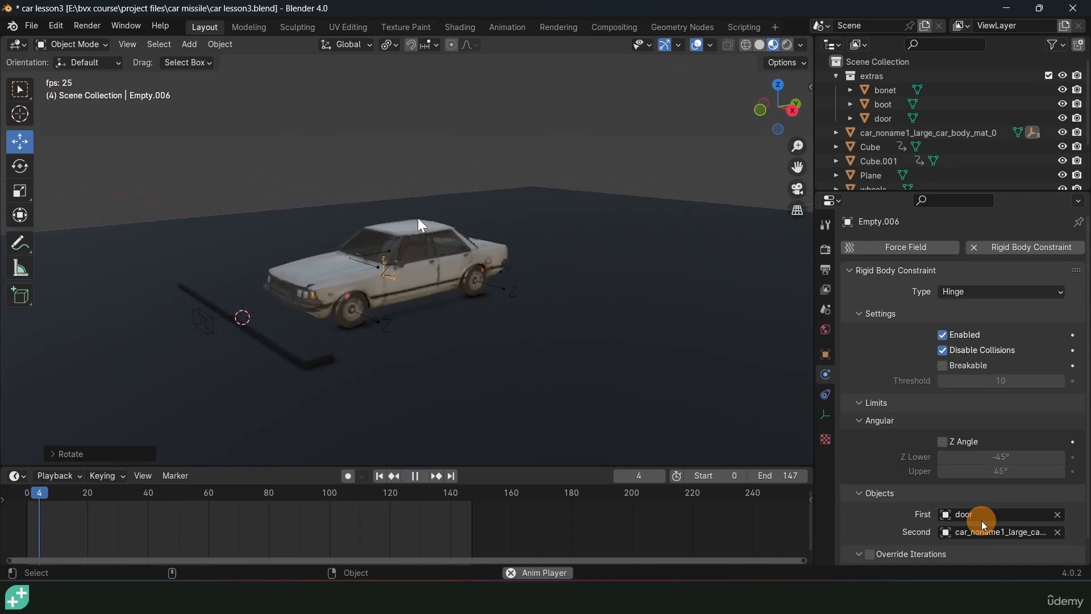
scroll(417, 217, "down", 3)
mouse_move(332, 237)
middle_mouse_down()
mouse_move(400, 232)
mouse_move(517, 169)
mouse_move(469, 195)
mouse_move(592, 146)
mouse_move(485, 193)
mouse_move(512, 179)
middle_mouse_up()
key("space")
key("z")
right_click_drag(78, 521, 15, 528, "shift")
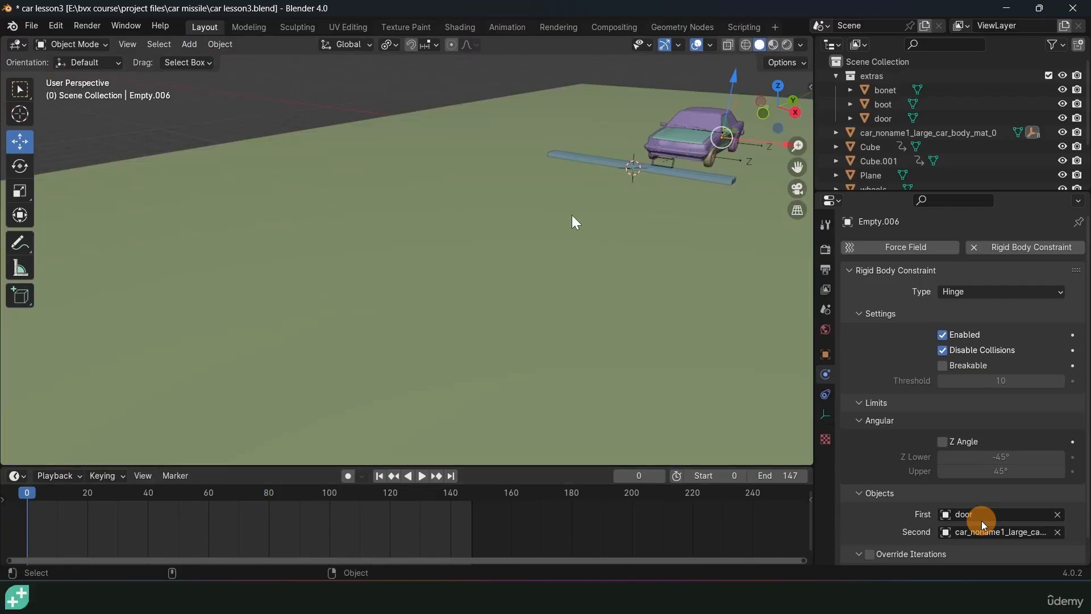
middle_click_drag(572, 215, 540, 214)
key("space")
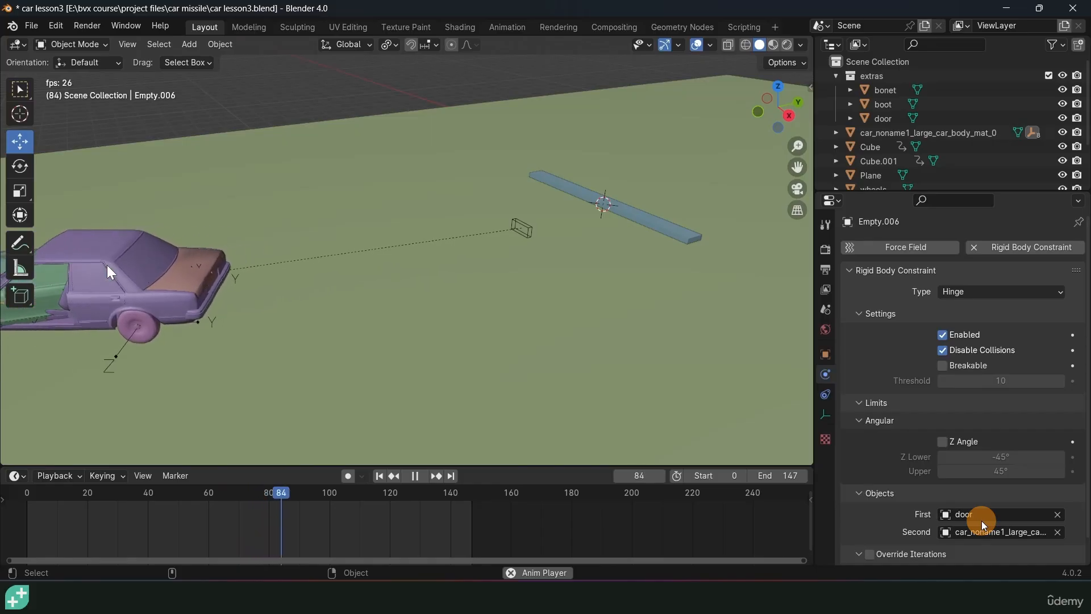
key("Escape")
Draw freehand annotation strokes around the car's door and return to the Move tool.
middle_click_drag(106, 265, 300, 212)
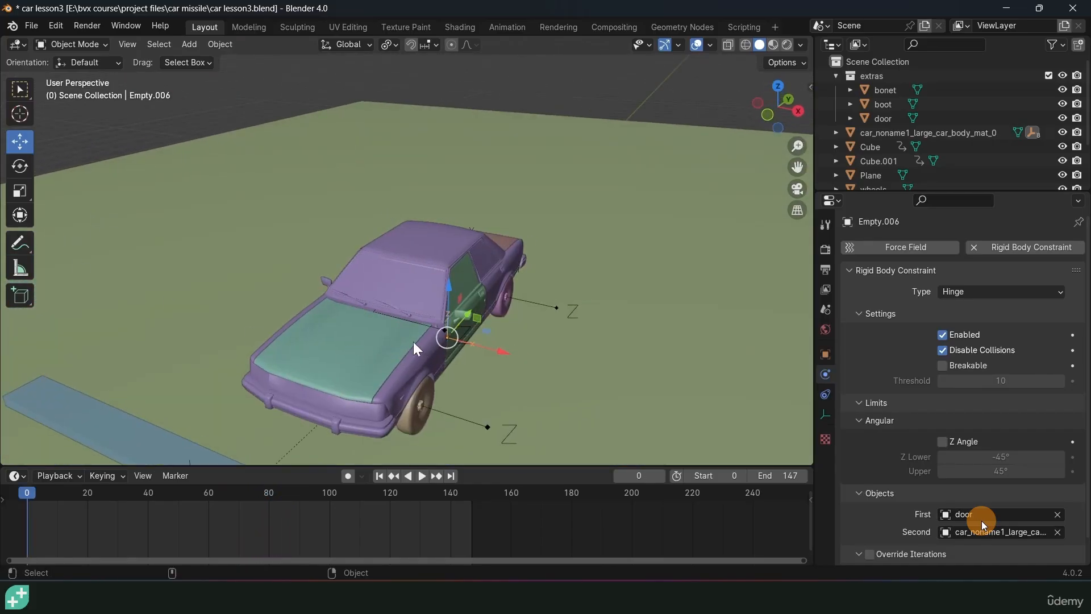
left_click(20, 243)
left_click_drag(398, 350, 485, 293)
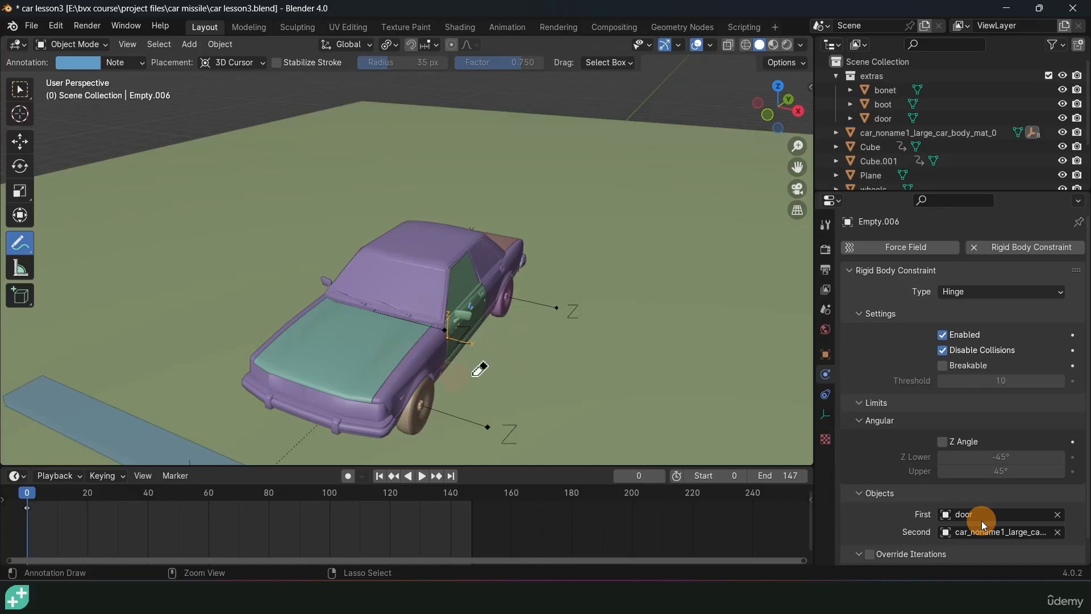
left_click(20, 140)
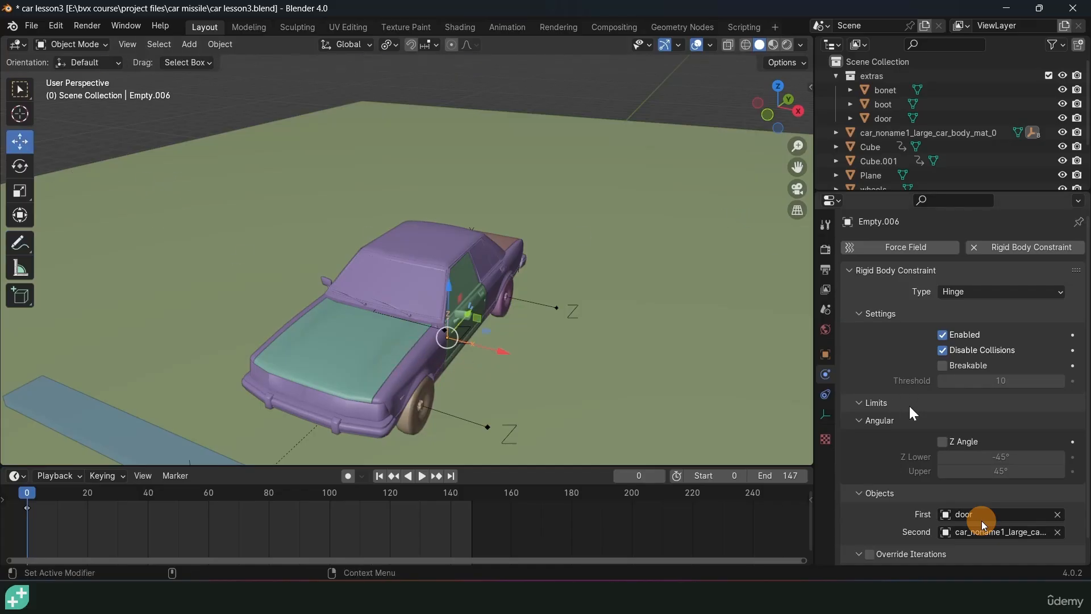
Enable the Z Angle limit on the door's hinge constraint, set its lower limit to 0° and play the simulation.
scroll(911, 411, "down", 1)
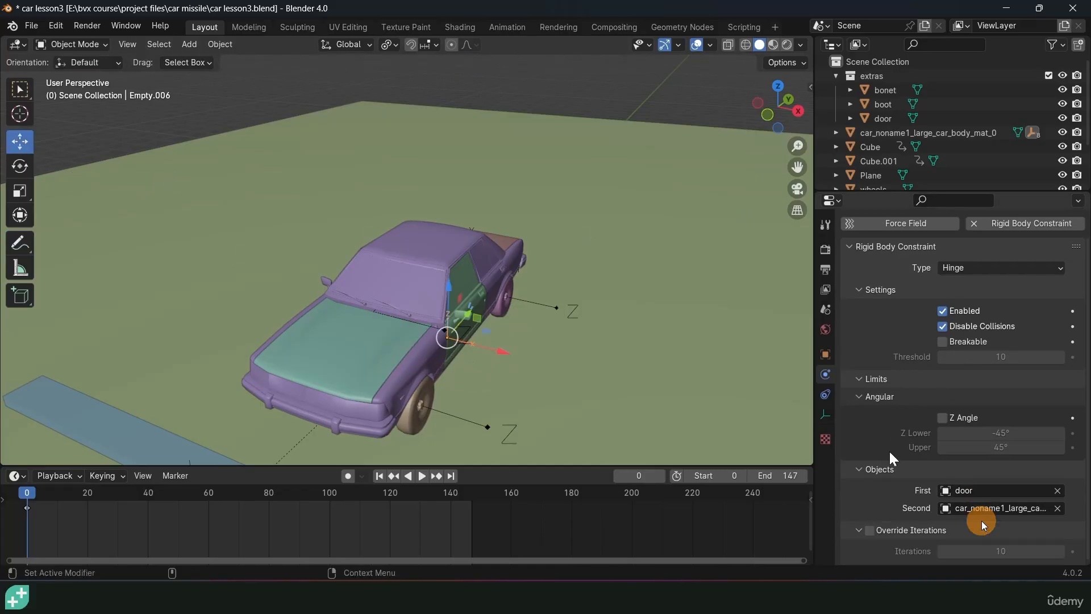
left_click(942, 419)
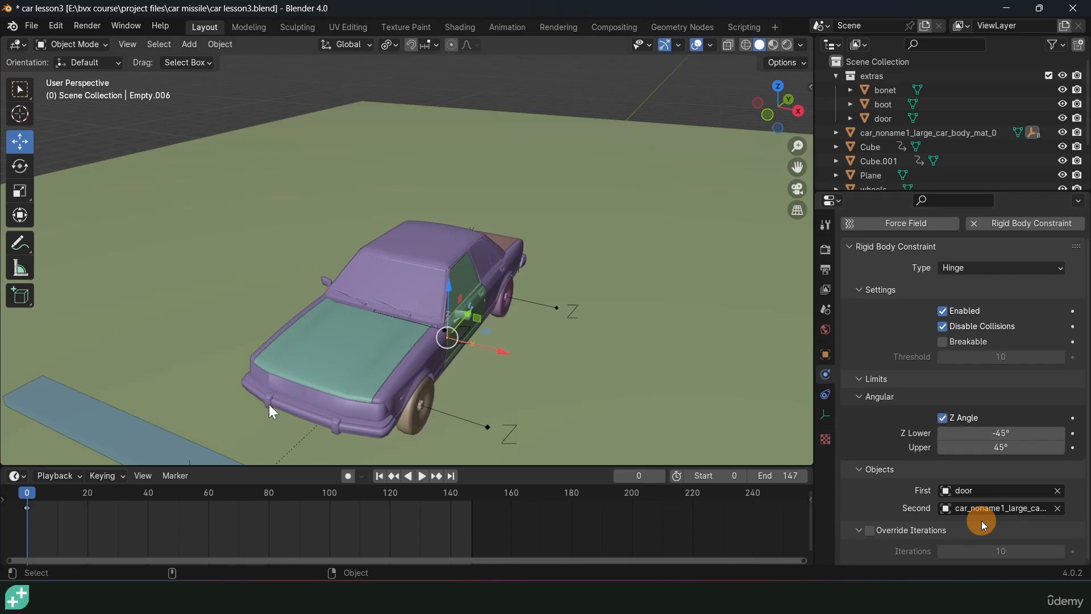
scroll(382, 368, "down", 2)
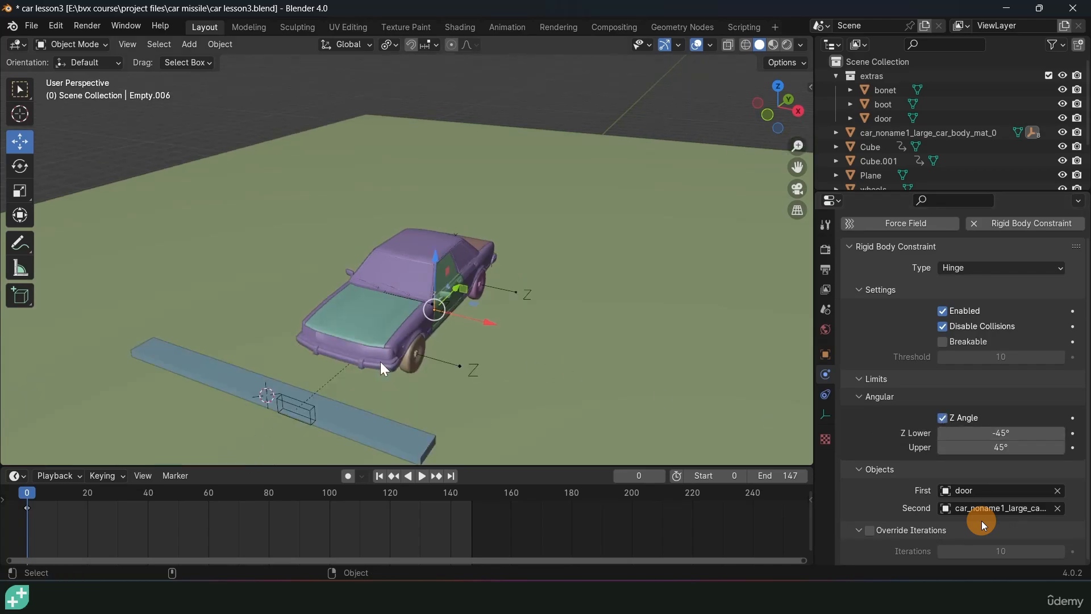
left_click(979, 432)
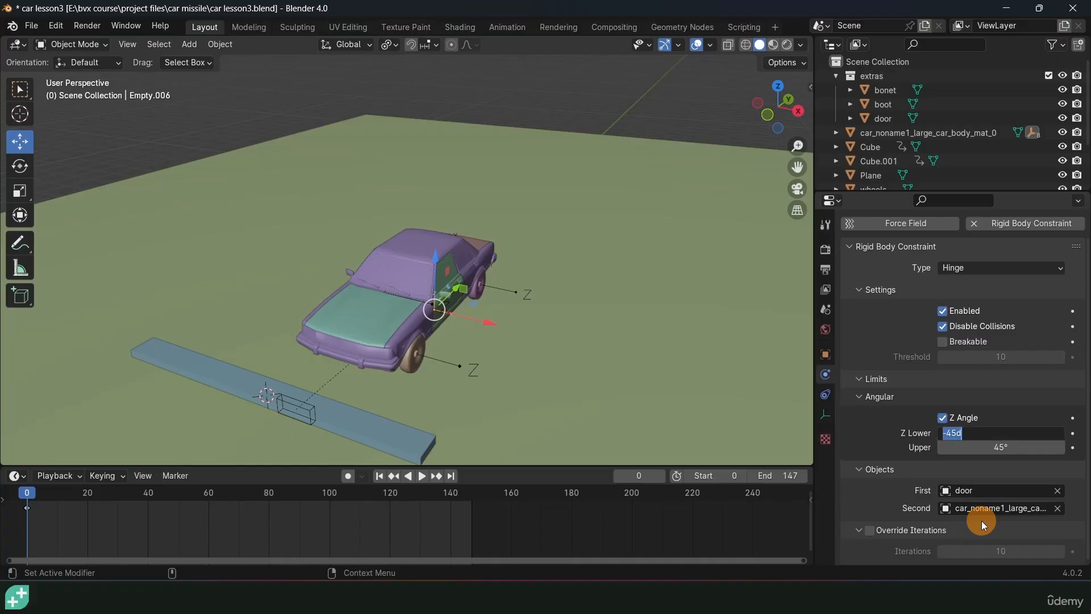
key("space")
scroll(564, 335, "down", 5)
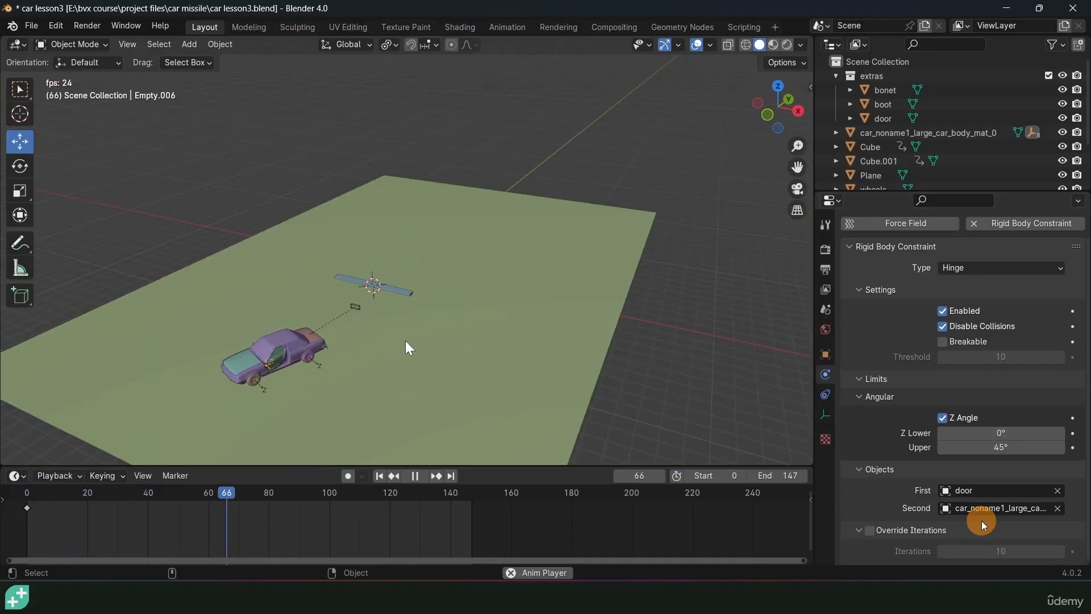
key("Escape")
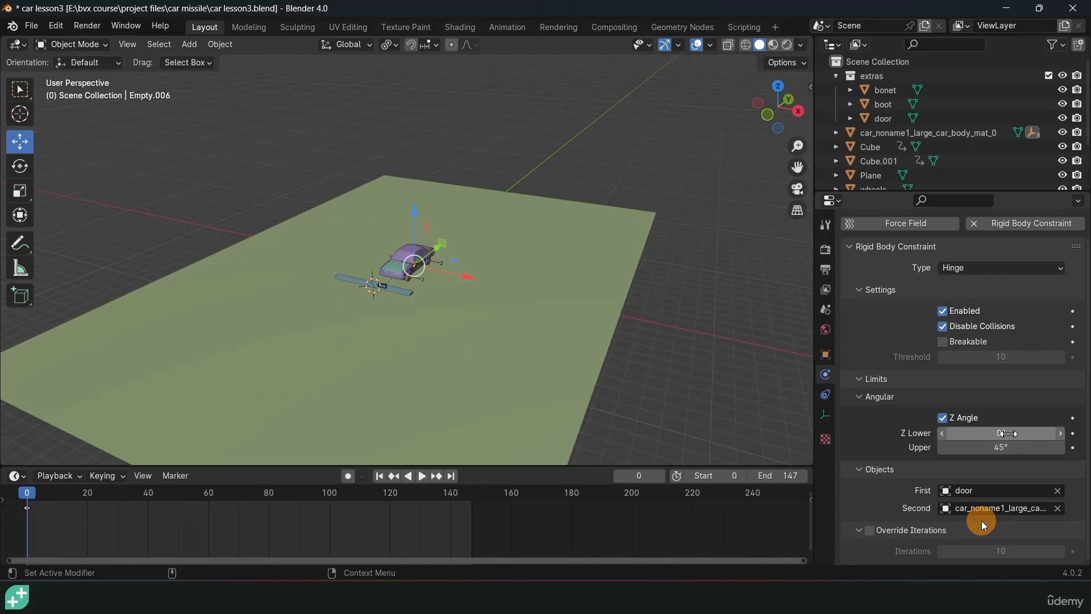
Set the door hinge's lower Z angle limit to 35° and play the simulation.
left_click_drag(1001, 433, 1007, 433)
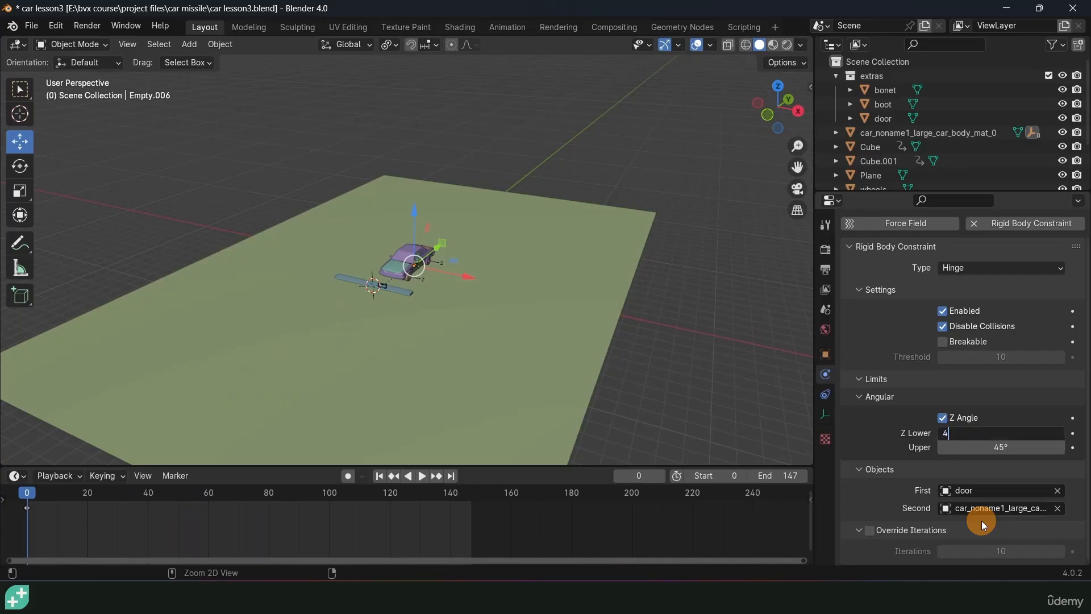
type("5")
key("Return")
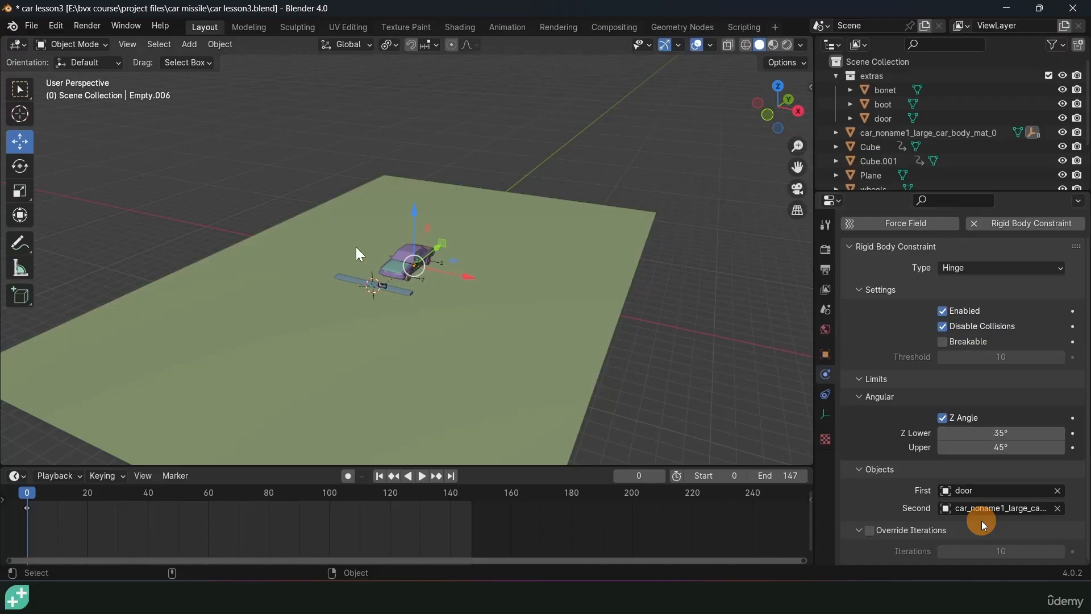
scroll(356, 247, "up", 4)
key("space")
key("Escape")
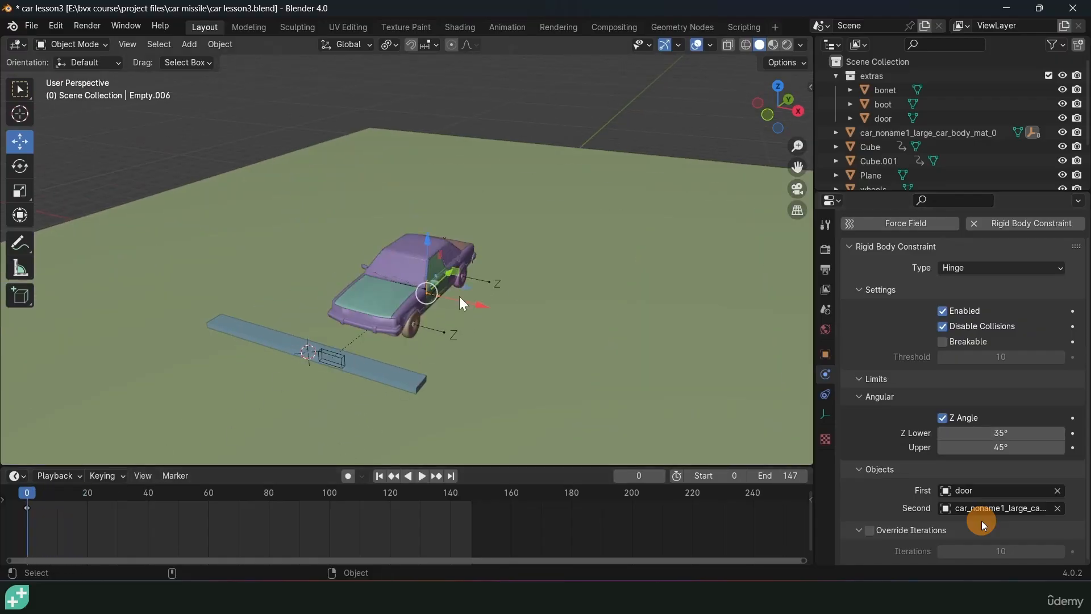
Replay the simulation and examine the door's starting position from close up.
key("space")
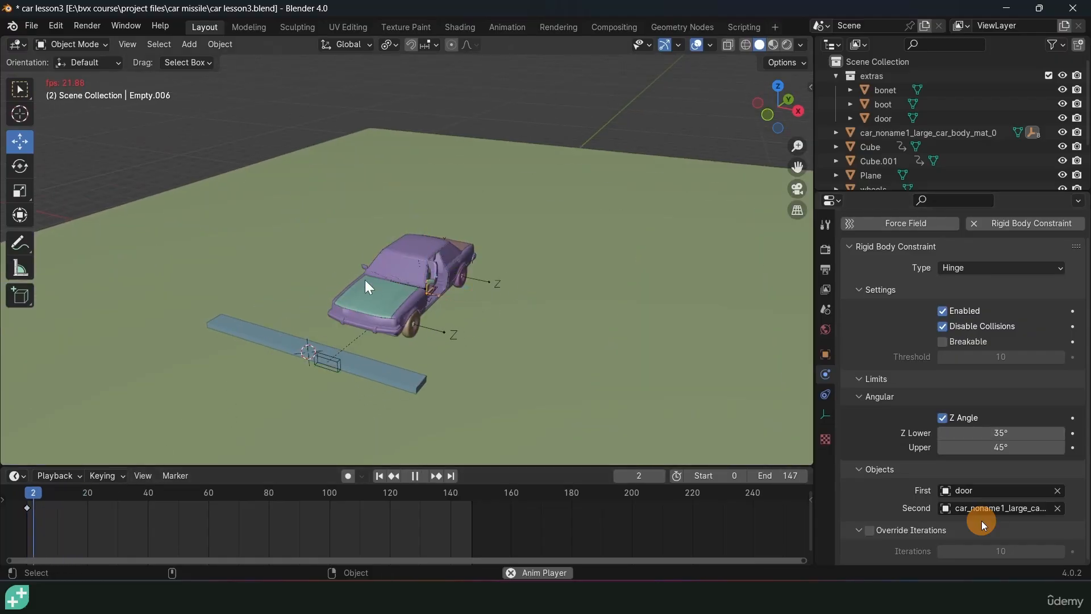
key("Escape")
middle_click_drag(469, 315, 383, 301)
scroll(411, 313, "up", 5)
scroll(412, 313, "down", 5)
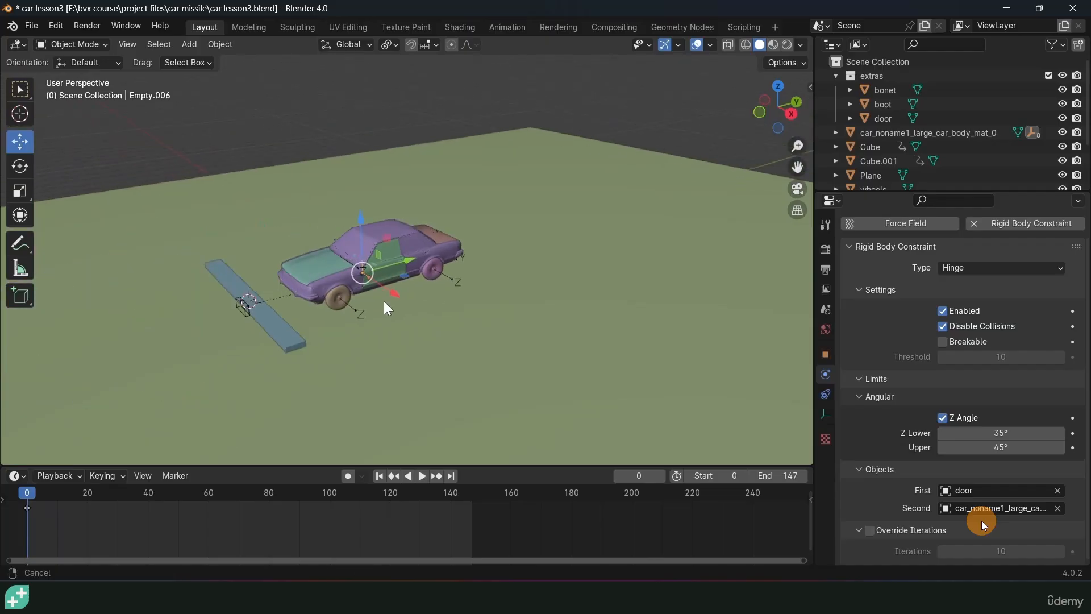
scroll(389, 299, "up", 6)
key("space")
key("Escape")
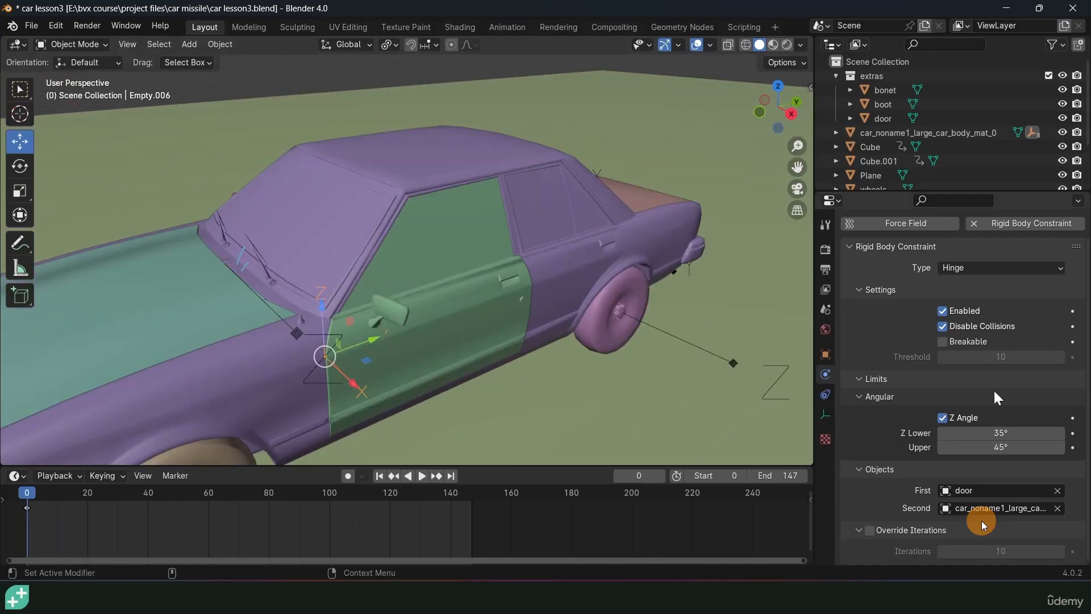
Lower the door hinge's lower Z angle limit to -52.7° and replay the simulation.
left_click_drag(1000, 433, 975, 433)
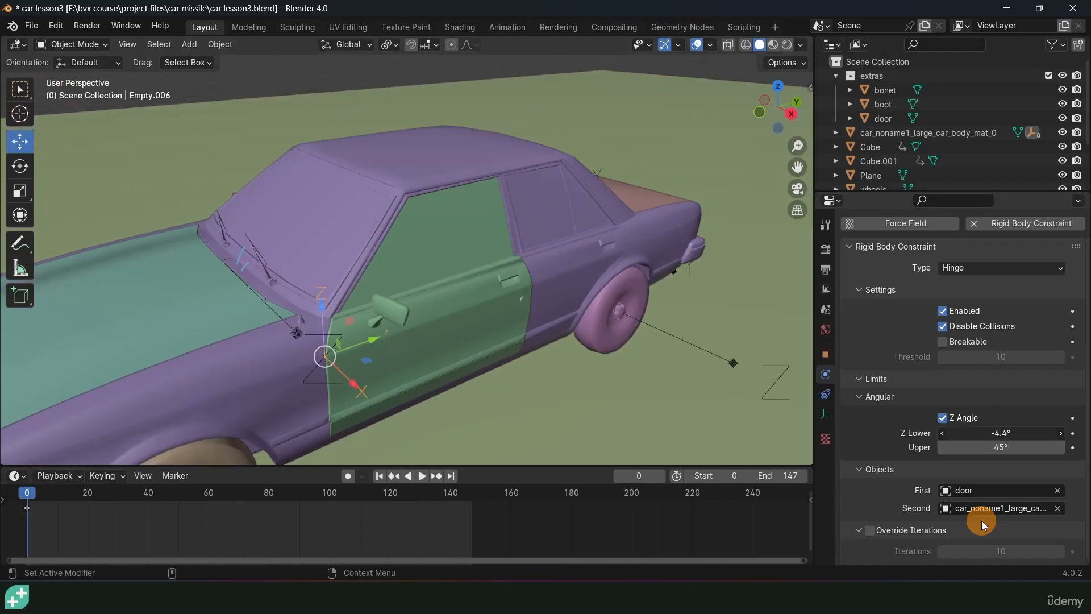
mouse_move(974, 432)
left_mouse_down()
mouse_move(961, 433)
mouse_move(992, 433)
left_mouse_up()
scroll(380, 272, "down", 6)
key("space")
key("Escape")
key("space")
key("Escape")
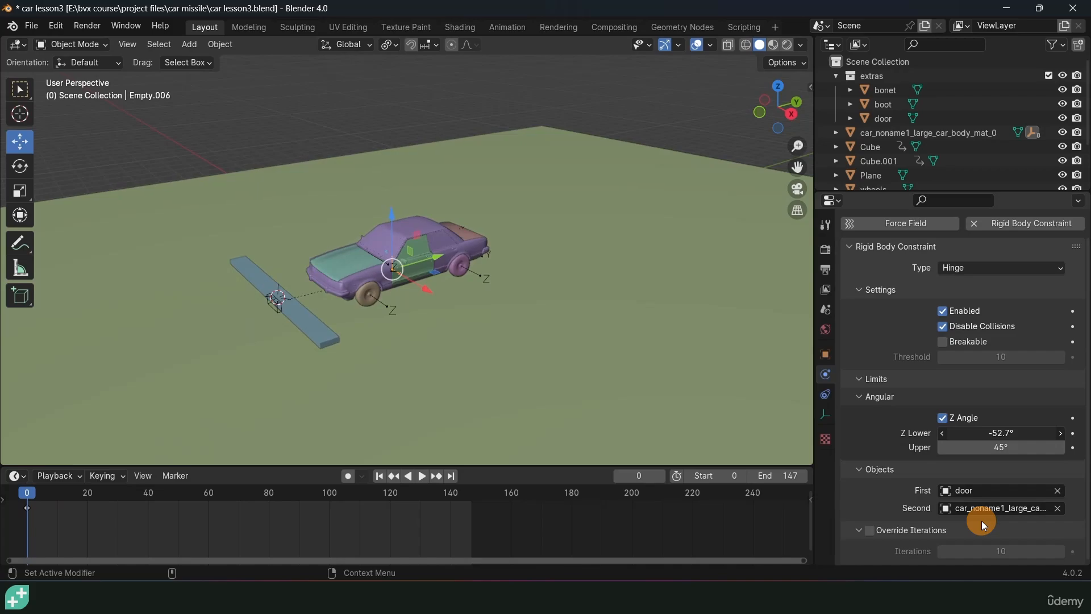
key("space")
key("Escape")
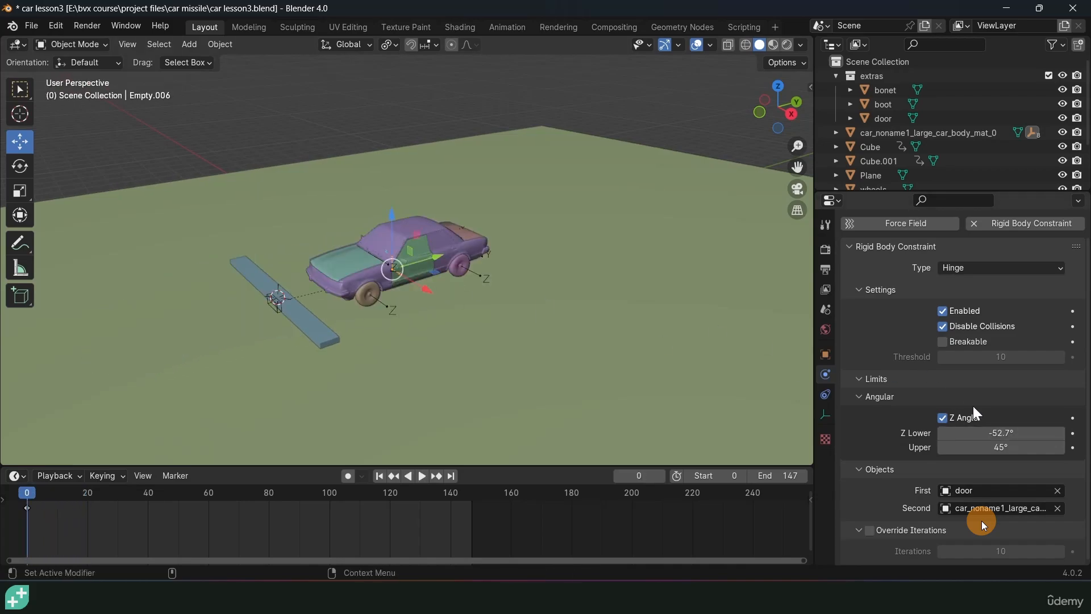
Set the door hinge's upper Z angle limit to 90°, play the simulation and return to the first frame.
double_click(1003, 448)
type("90")
key("Return")
key("space")
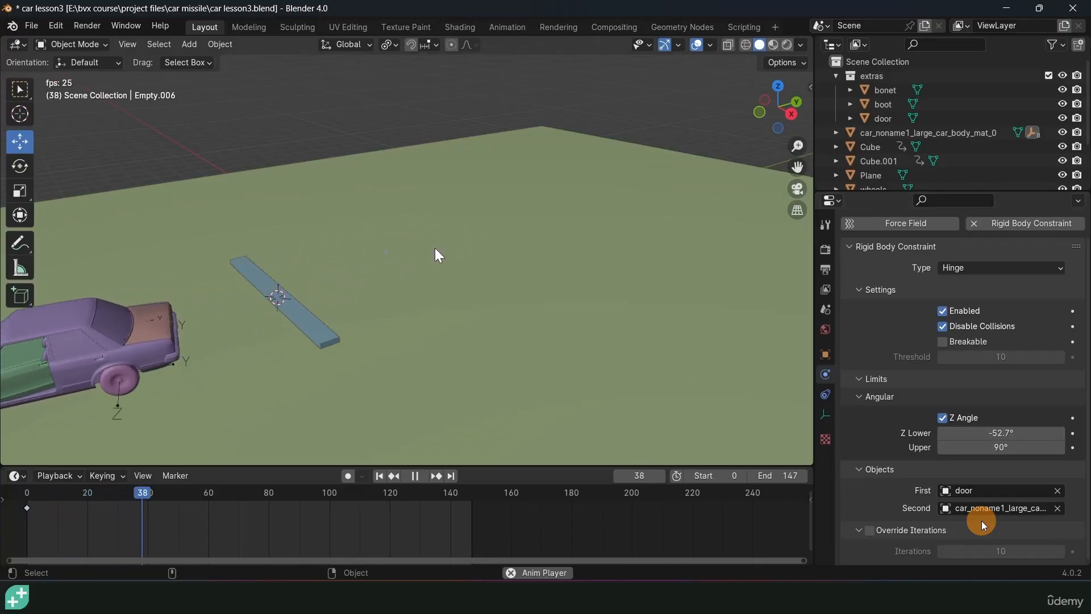
key("shift+Left")
key("Escape")
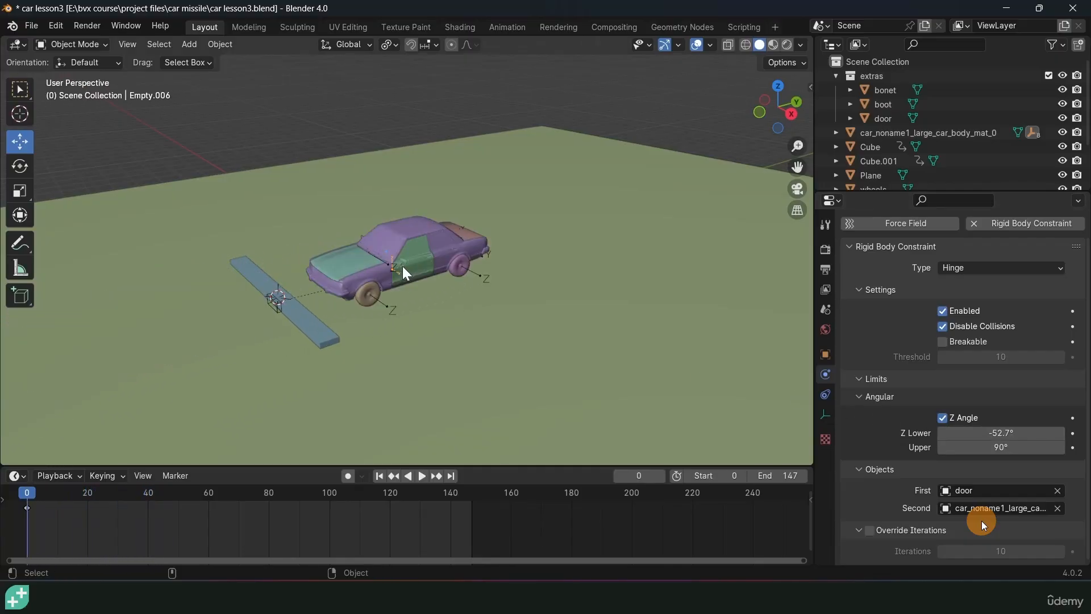
Add a mesh cube at the 3D cursor on the ground bar in front of the car.
middle_click_drag(368, 286, 394, 273, "shift")
key("shift+a")
mouse_move(254, 300)
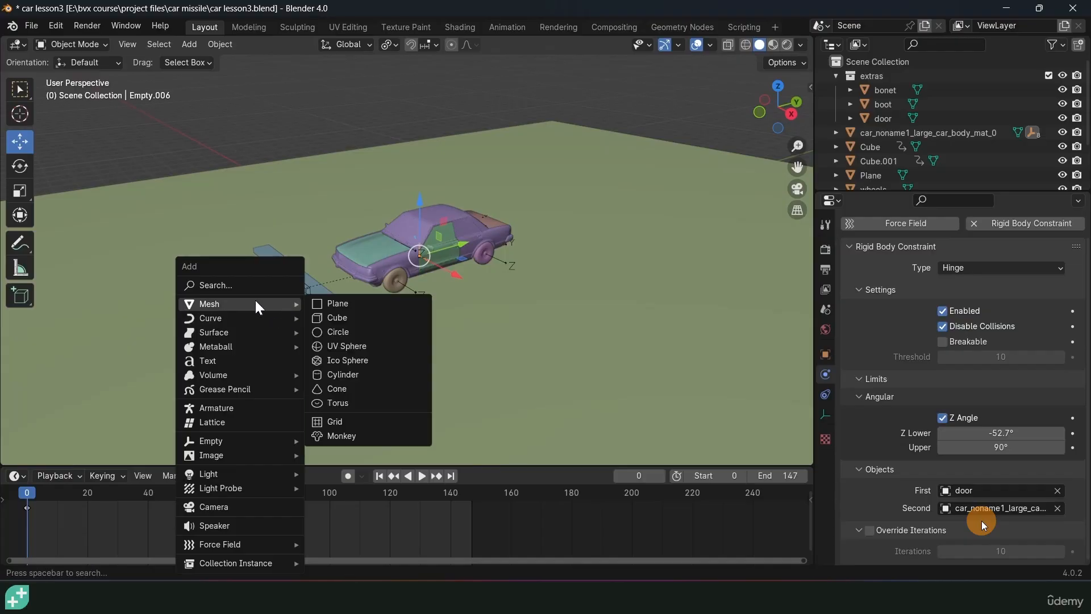
left_click(333, 317)
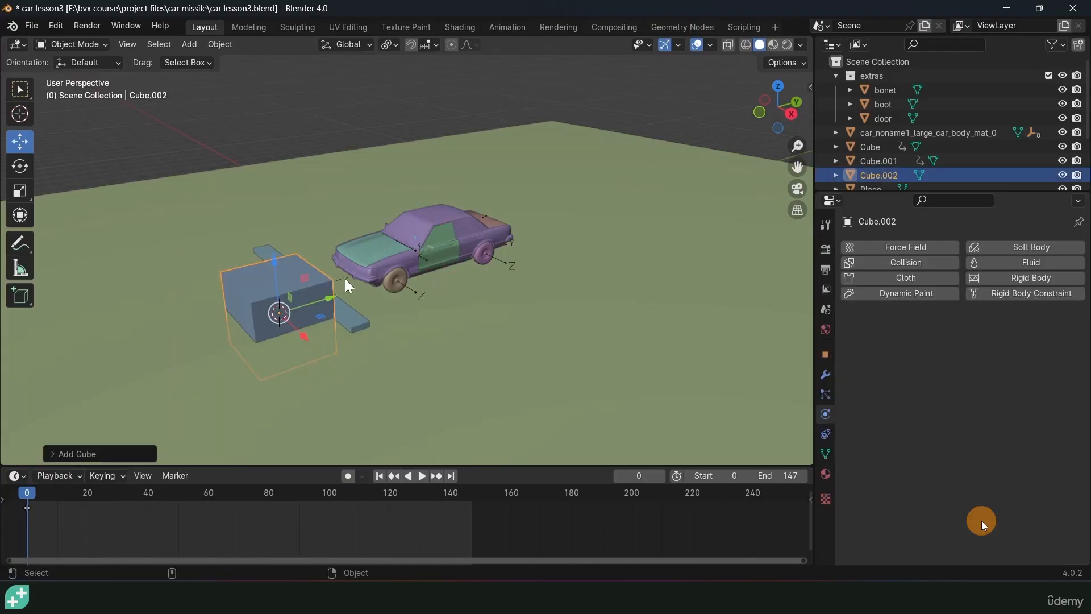
Scale the new cube down, adjust its height and move it onto the ground bar in front of the car.
key("s")
left_click(326, 252)
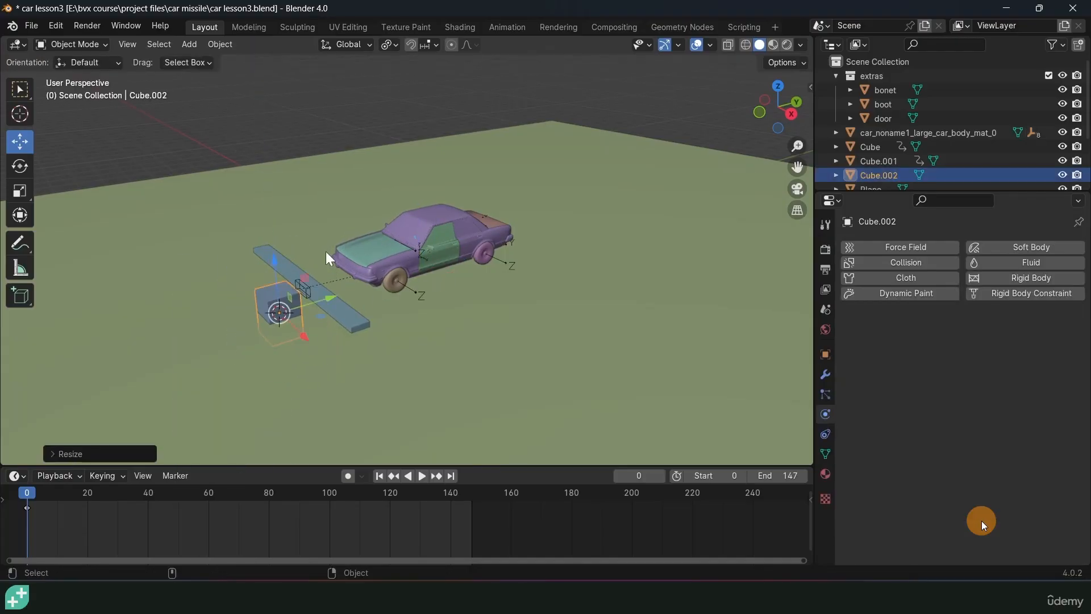
key("s")
key("z")
left_click(324, 219)
left_click_drag(328, 298, 339, 295)
middle_click_drag(341, 293, 383, 368)
mouse_move(383, 368)
left_mouse_down()
mouse_move(401, 380)
mouse_move(344, 326)
mouse_move(368, 284)
left_mouse_up()
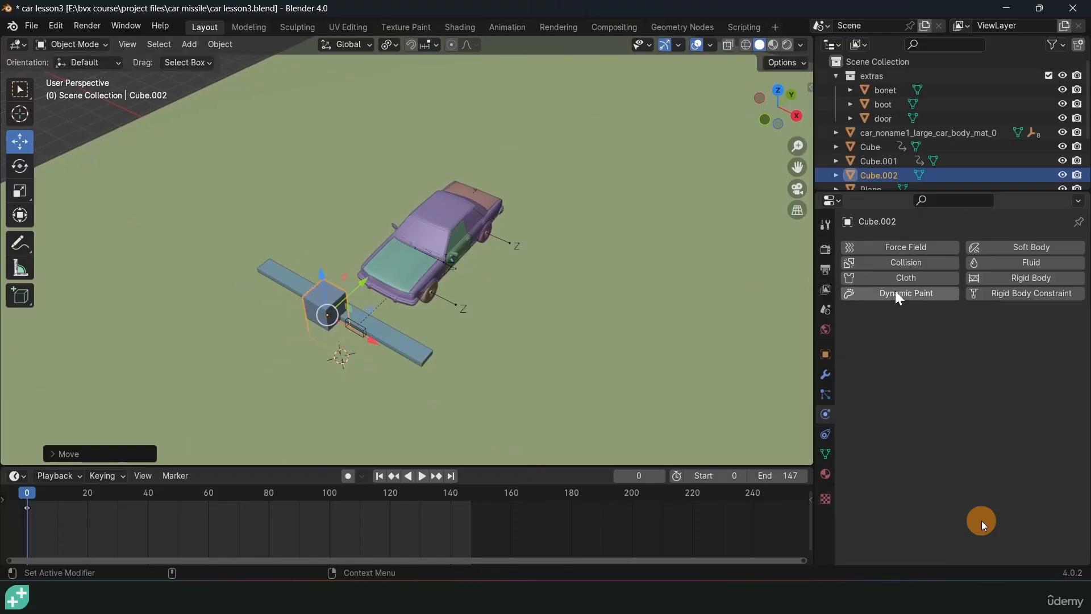
Make the small cube a passive rigid body and play the simulation to test the collision.
left_click(1031, 276)
left_click(1028, 337)
left_click(1011, 368)
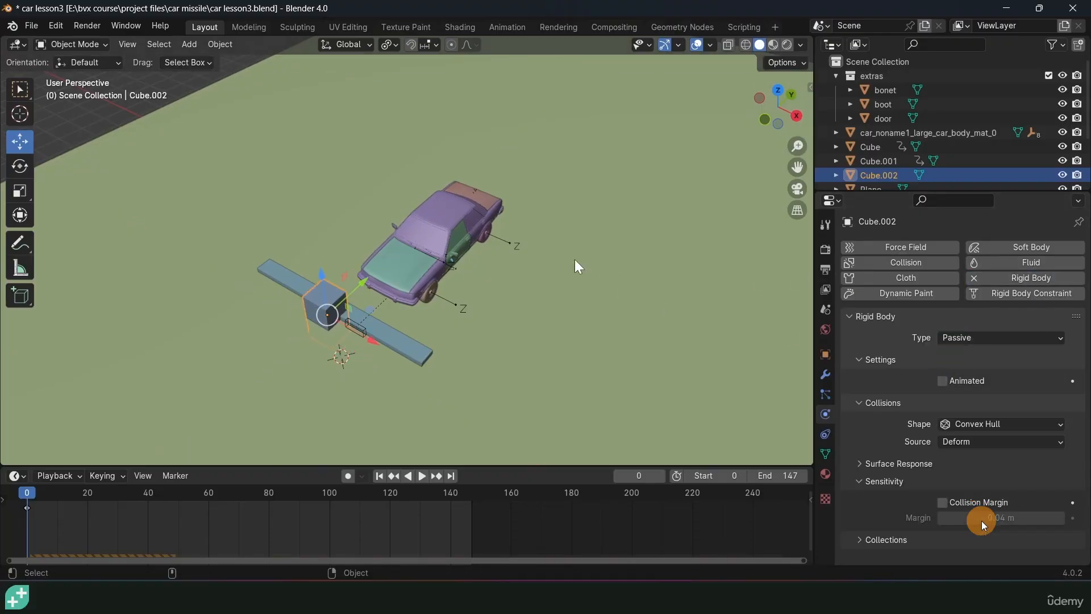
middle_click_drag(575, 259, 565, 239)
key("space")
key("Escape")
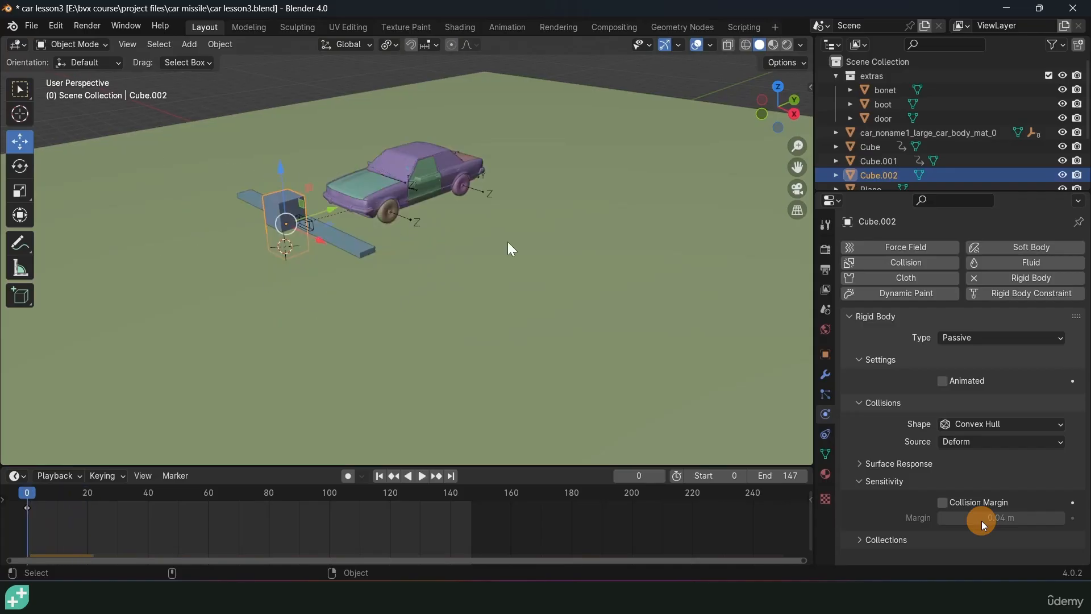
key("space")
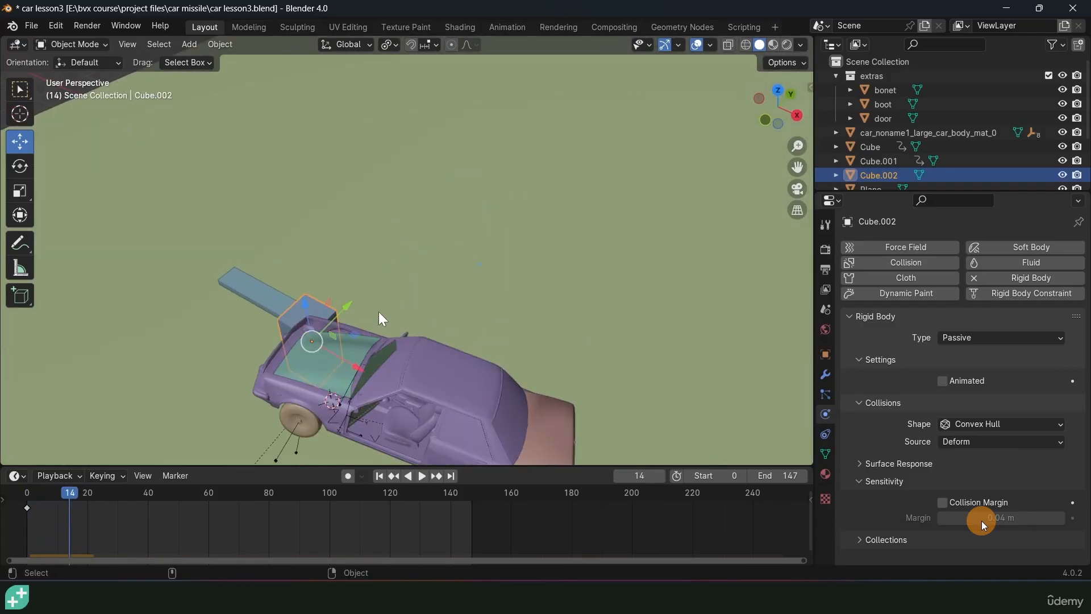
Move the towing cube's end keyframe out to about frame 45, play the simulation and return to the first frame.
left_click(284, 391)
key("g")
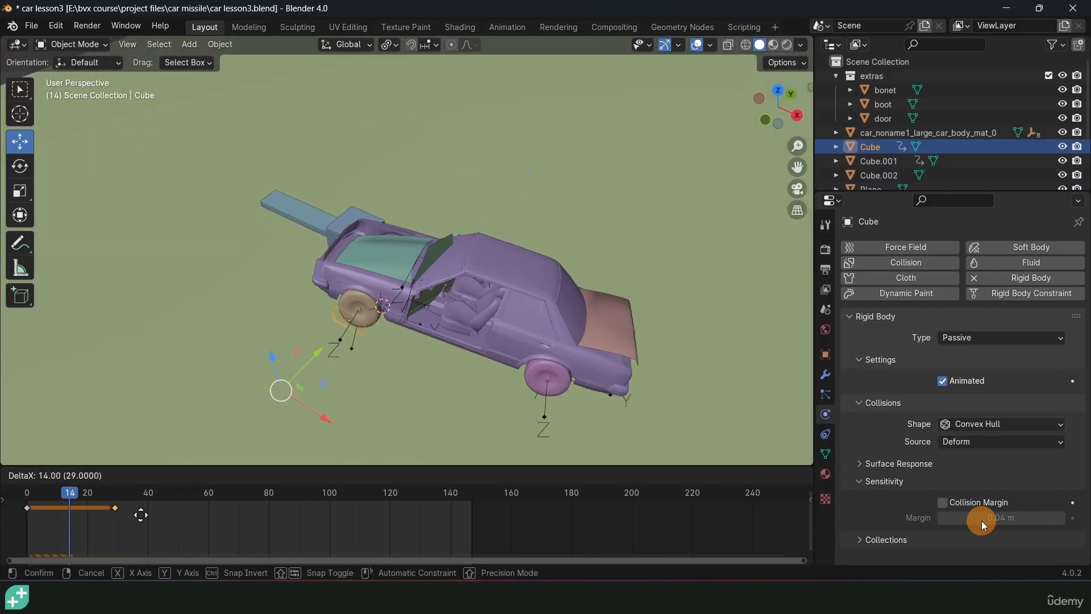
left_click(176, 513)
left_click(28, 502)
key("space")
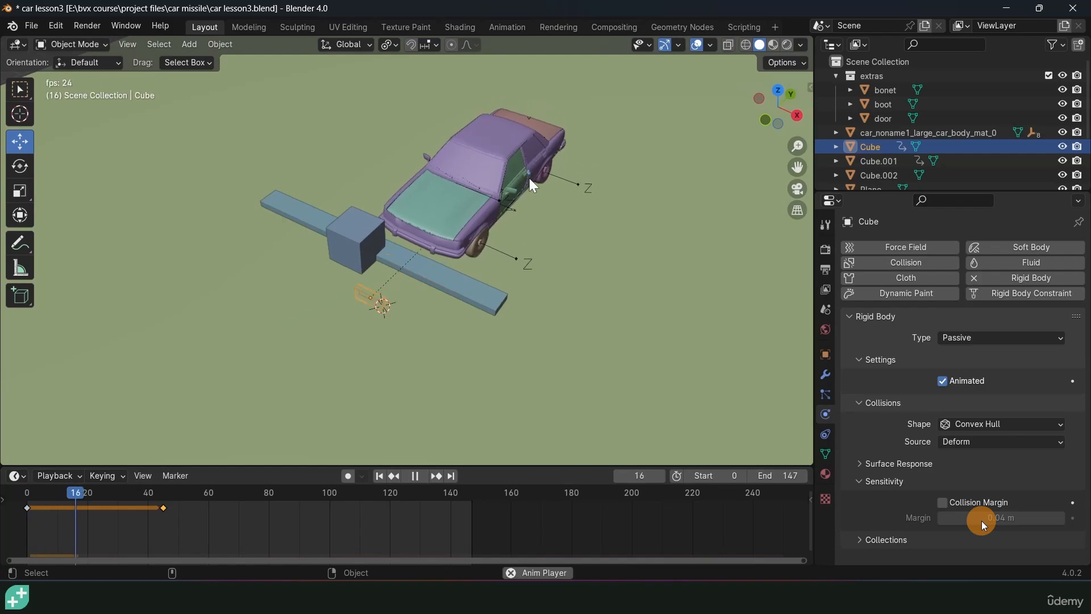
key("Escape")
Delete the long ground bar and replay the simulation with only the small cube as obstacle.
key("Delete")
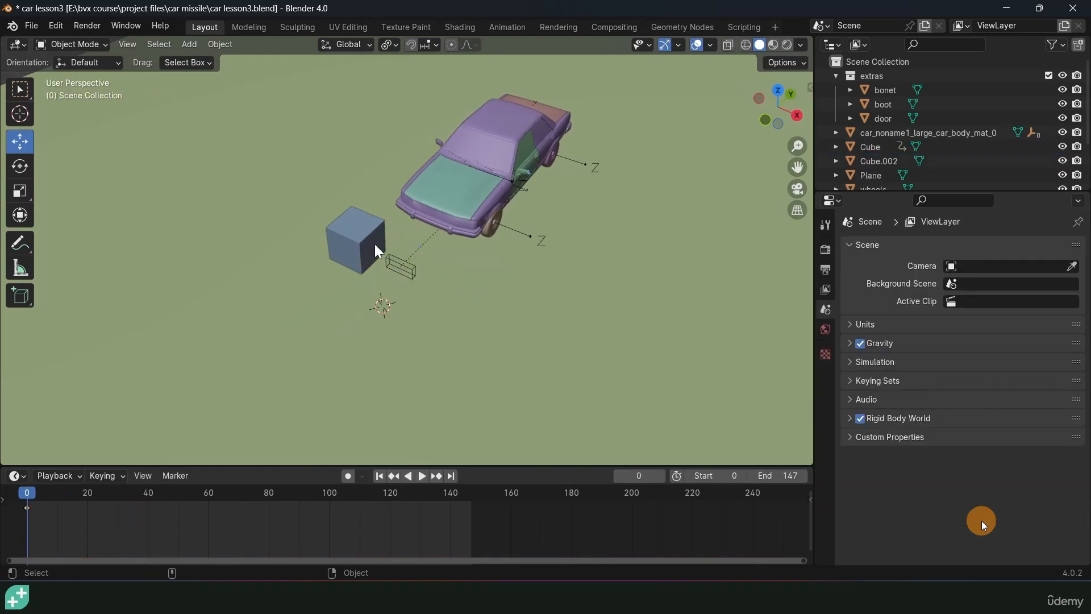
key("space")
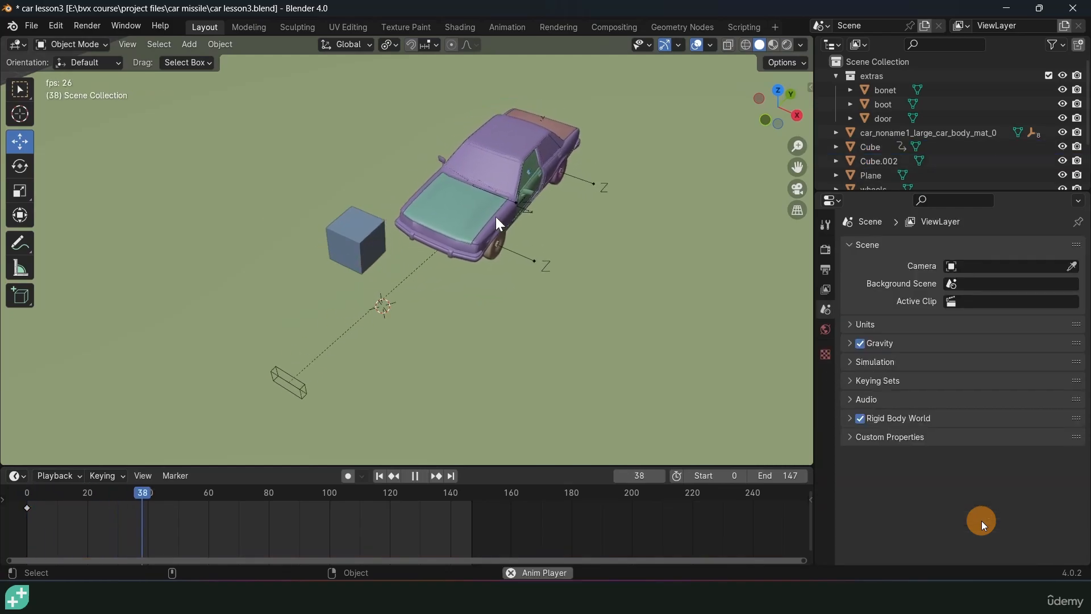
key("Escape")
middle_click_drag(550, 215, 432, 226)
key("space")
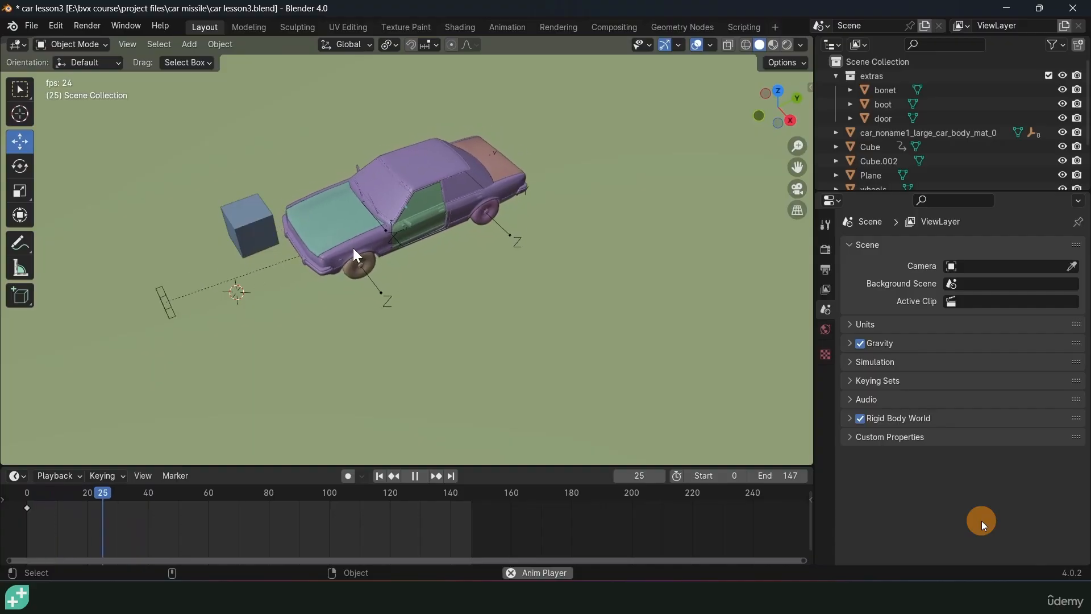
key("Escape")
Bring the towing cube's end keyframe in to about frame 32 and replay the simulation, pausing at frame 14.
left_click(265, 262)
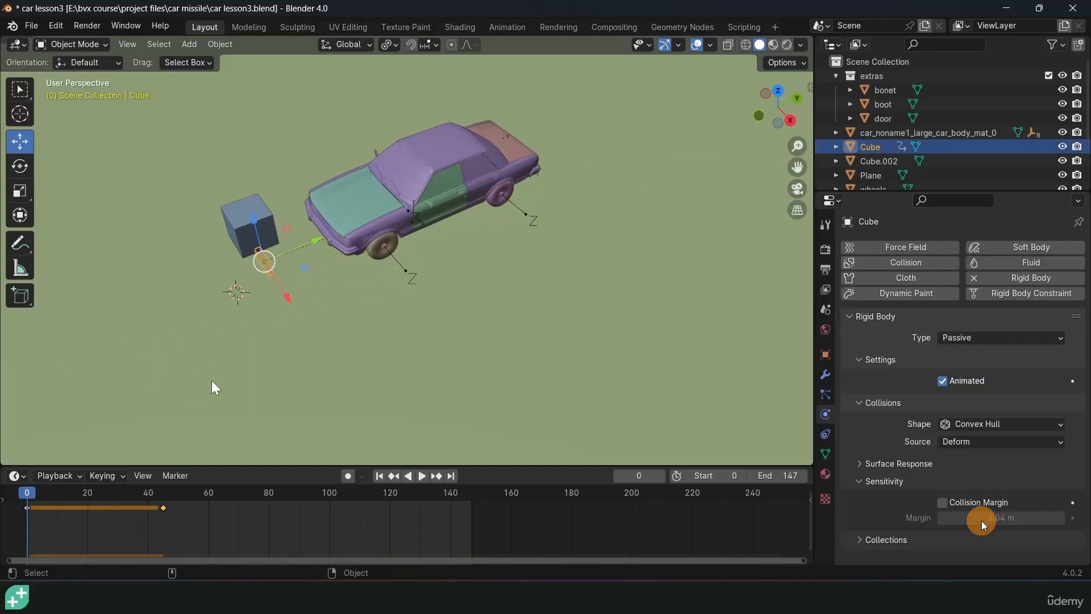
left_click_drag(166, 507, 127, 504)
key("space")
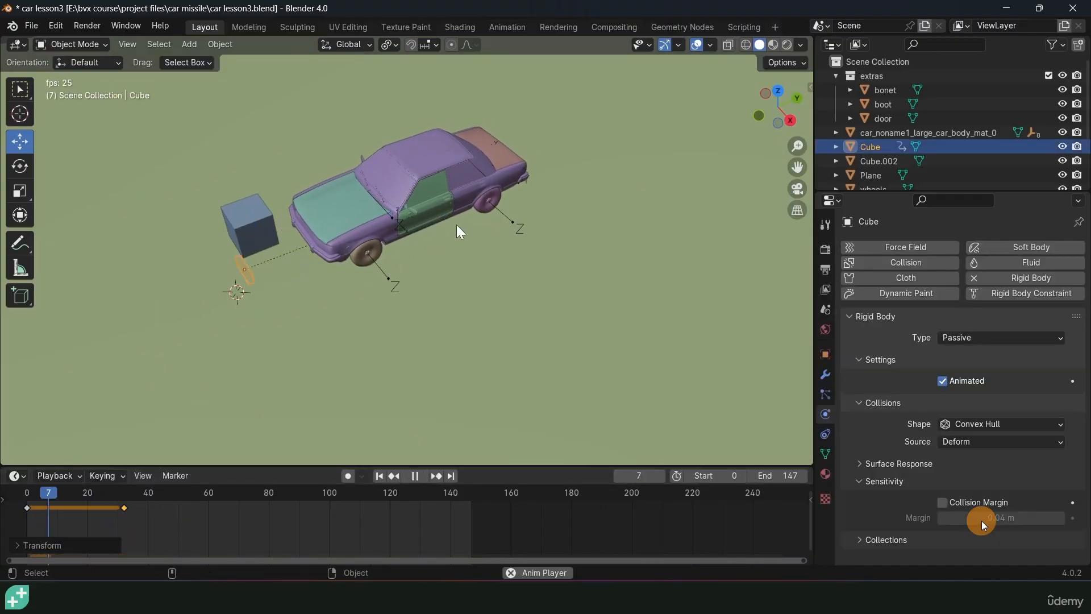
key("Escape")
key("space")
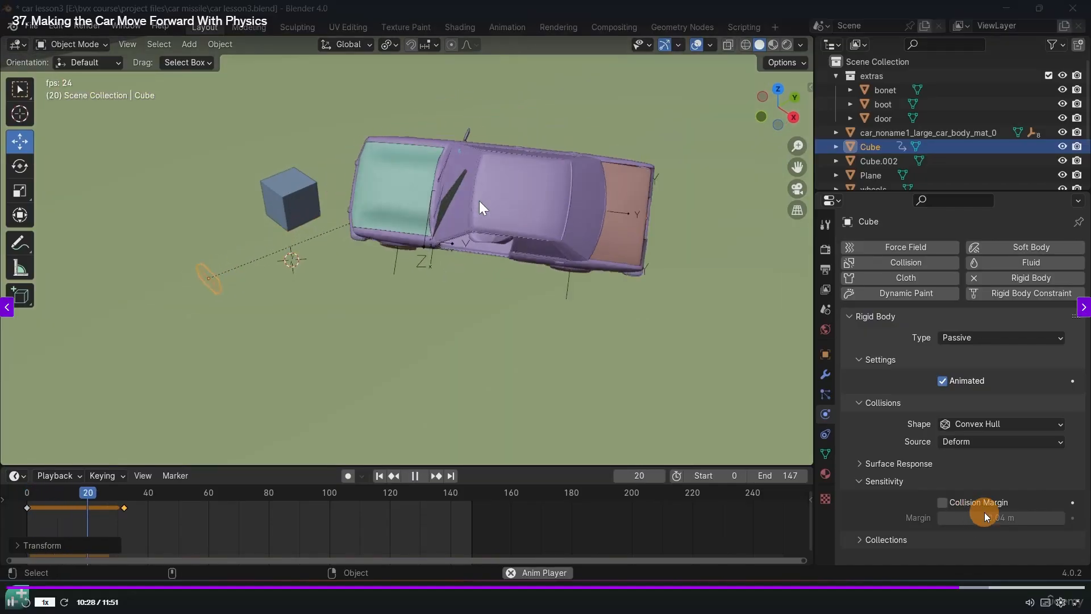
key("Escape")
key("space")
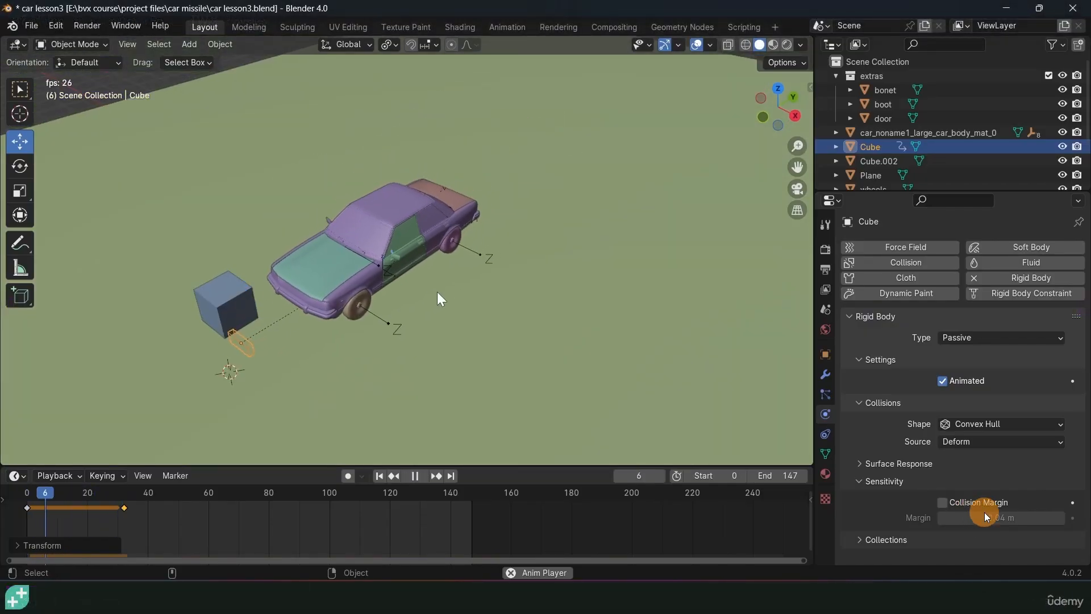
key("space")
Set both the lower and upper Z angle limits of the door's hinge to 0° and play the simulation.
left_click(399, 312)
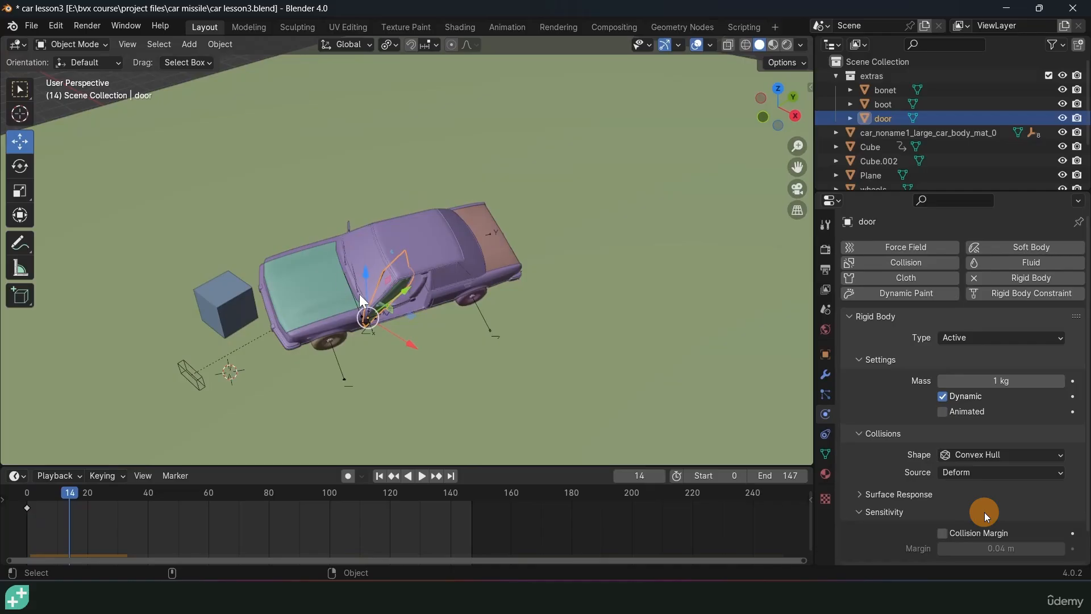
scroll(400, 346, "up", 4)
left_click(319, 407)
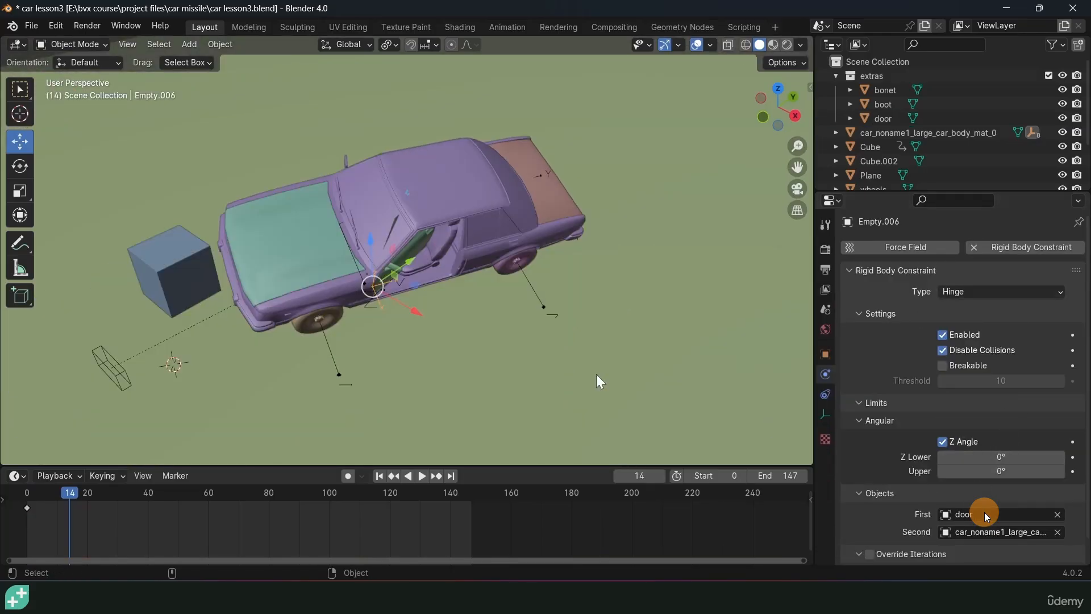
middle_click_drag(459, 223, 566, 331)
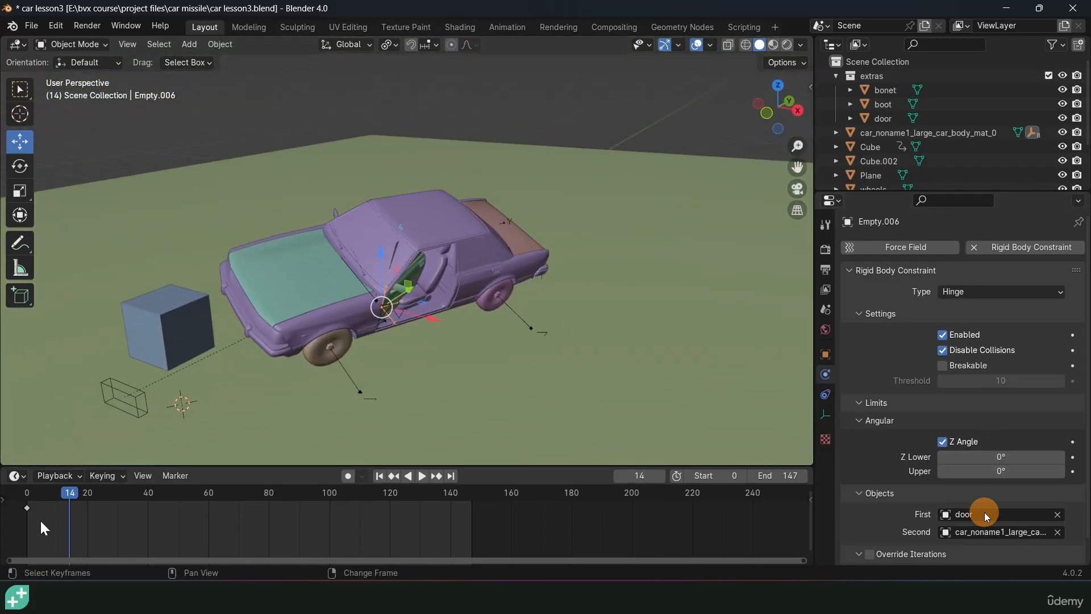
key("space")
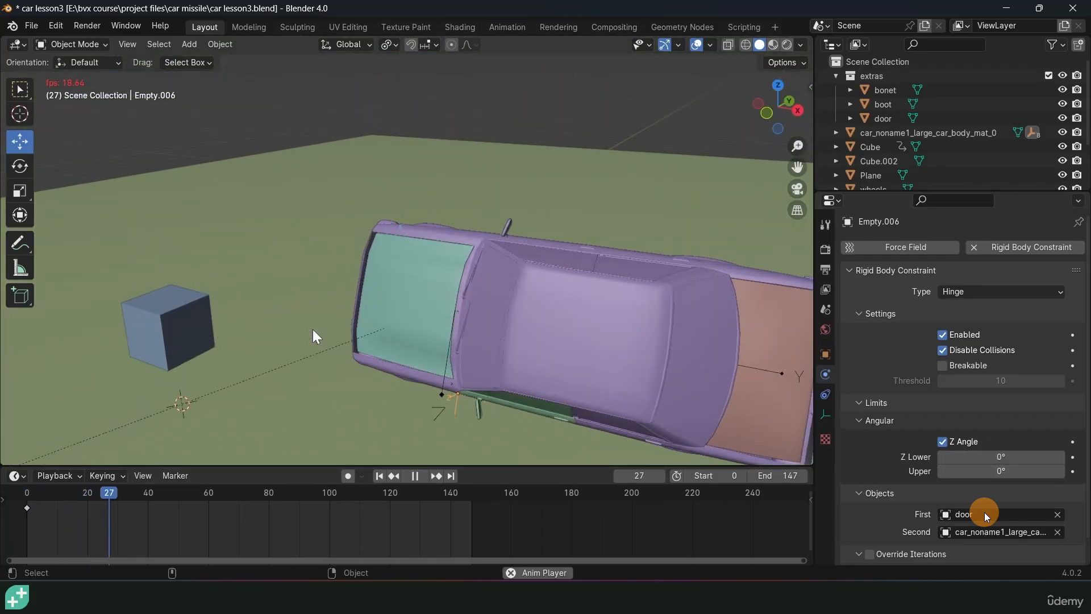
key("Escape")
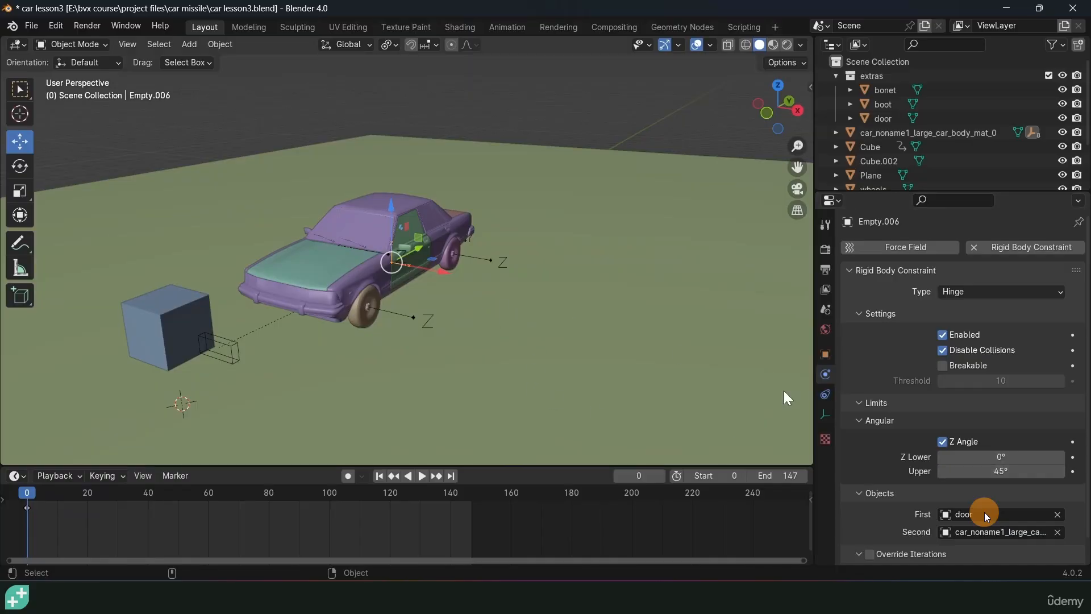
Try an upper Z angle limit of 45° on the door hinge, then a lower limit of 45°, playing the simulation for each.
key("space")
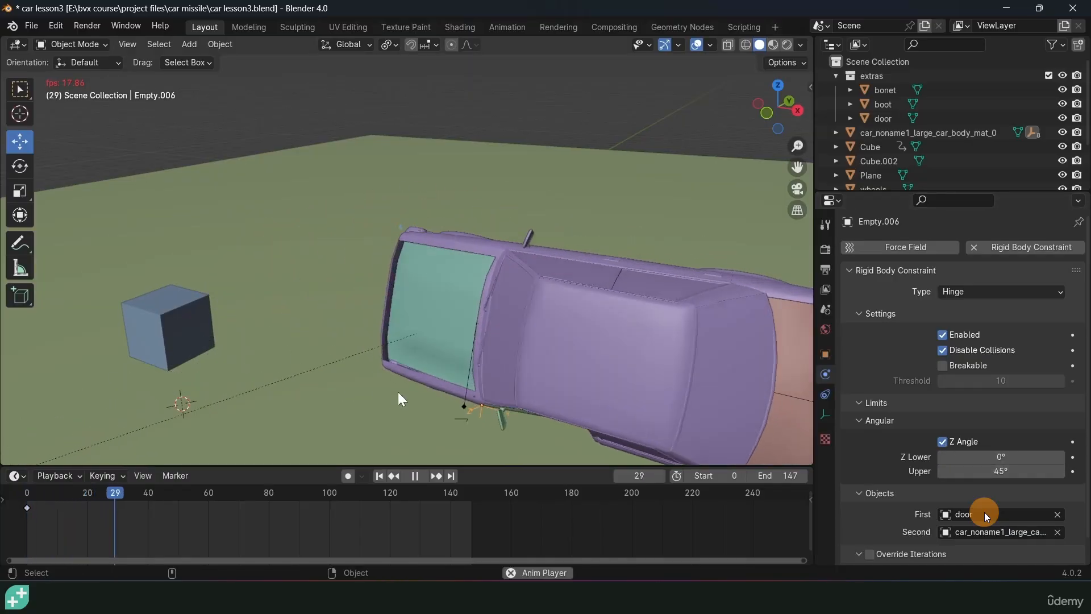
key("Escape")
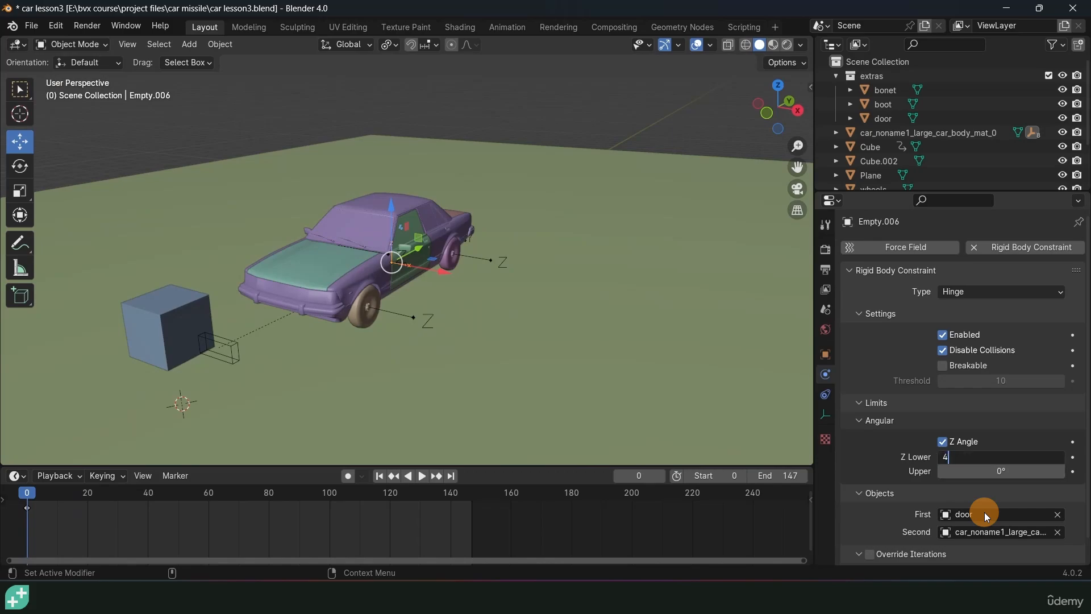
key("space")
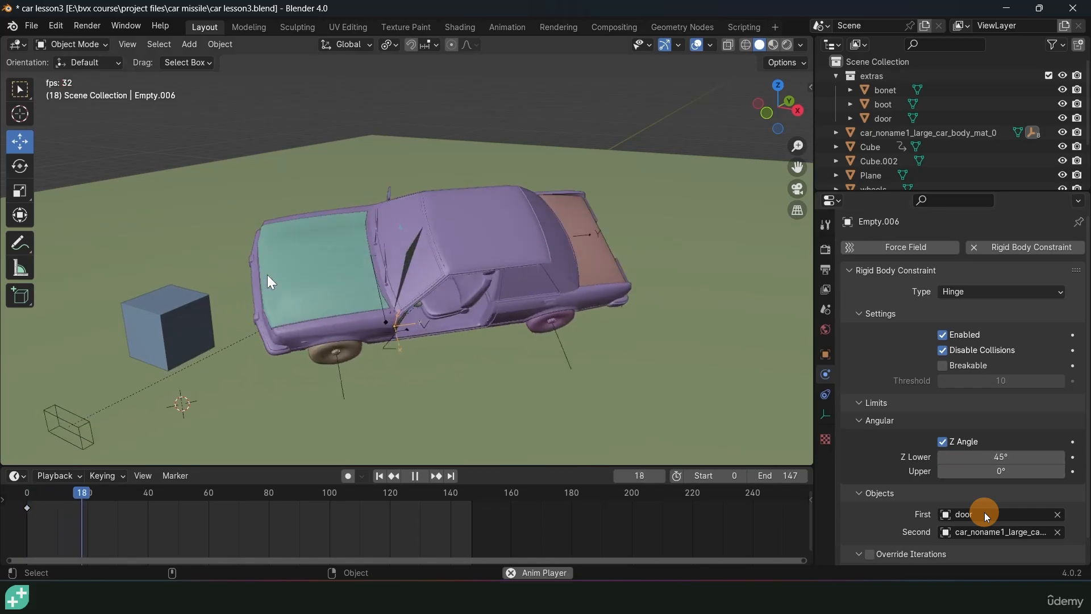
key("Escape")
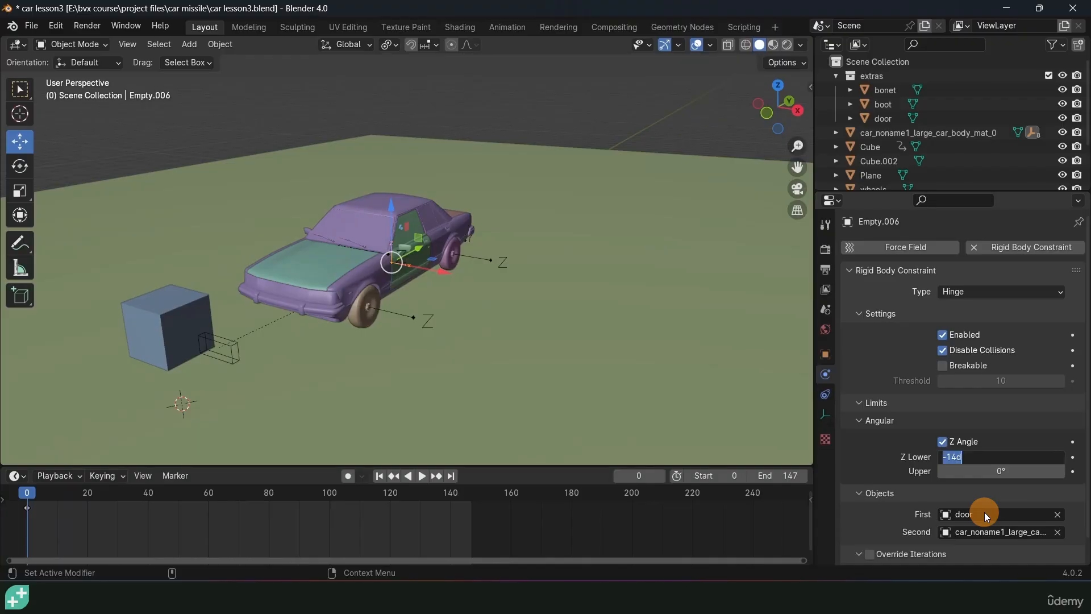
Set the door hinge's lower Z angle limit to -45° and replay the simulation several times.
key("Return")
key("space")
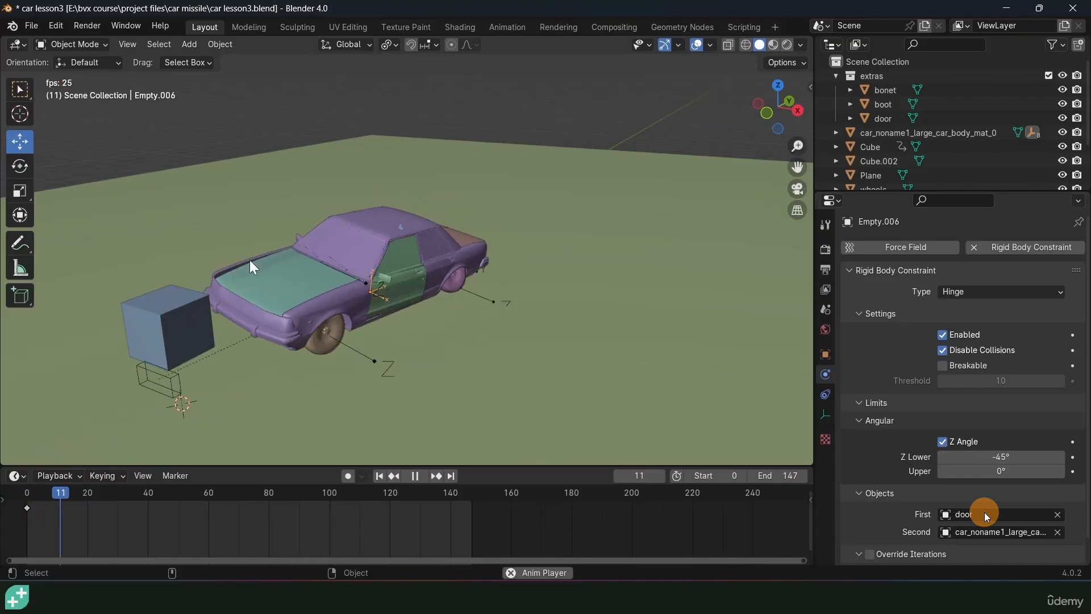
key("Escape")
key("space")
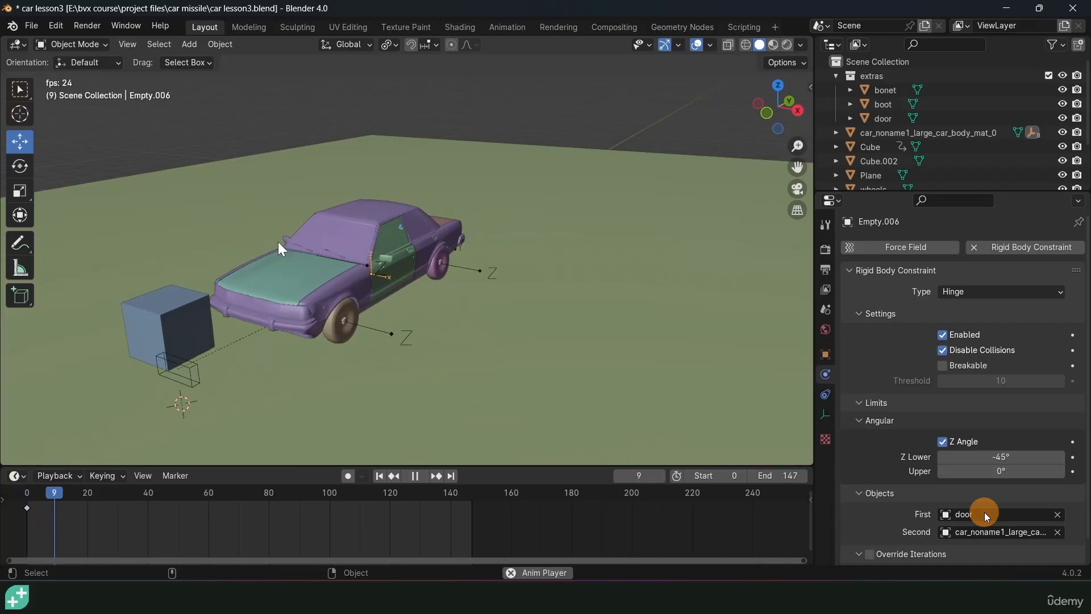
key("Escape")
key("space")
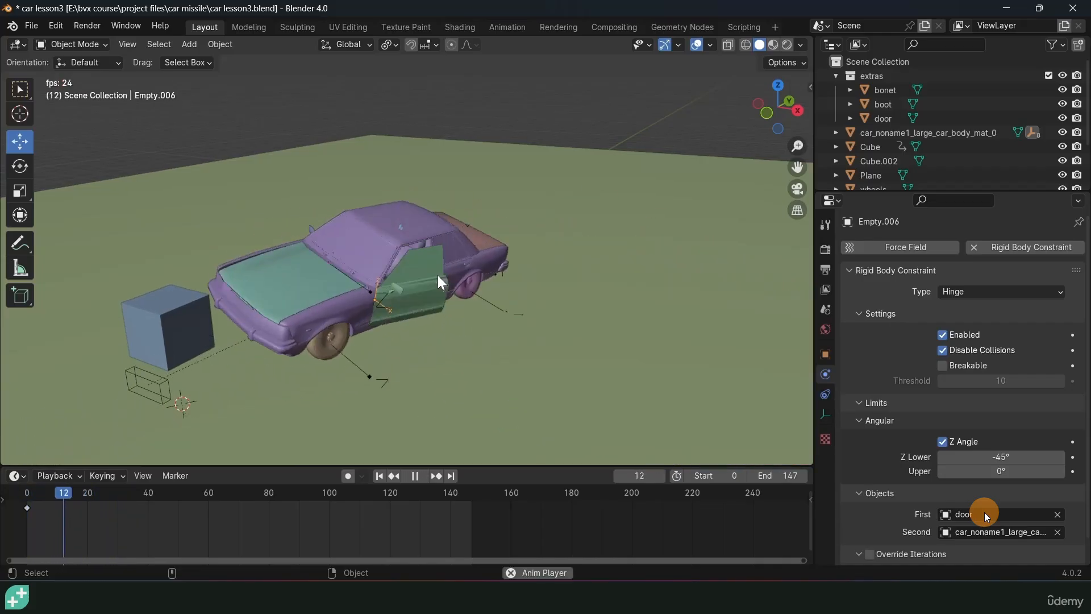
key("Escape")
Set the door hinge's lower Z angle limit to -180° and annotate the door's swing with a curved arrow in top view.
left_click(960, 458)
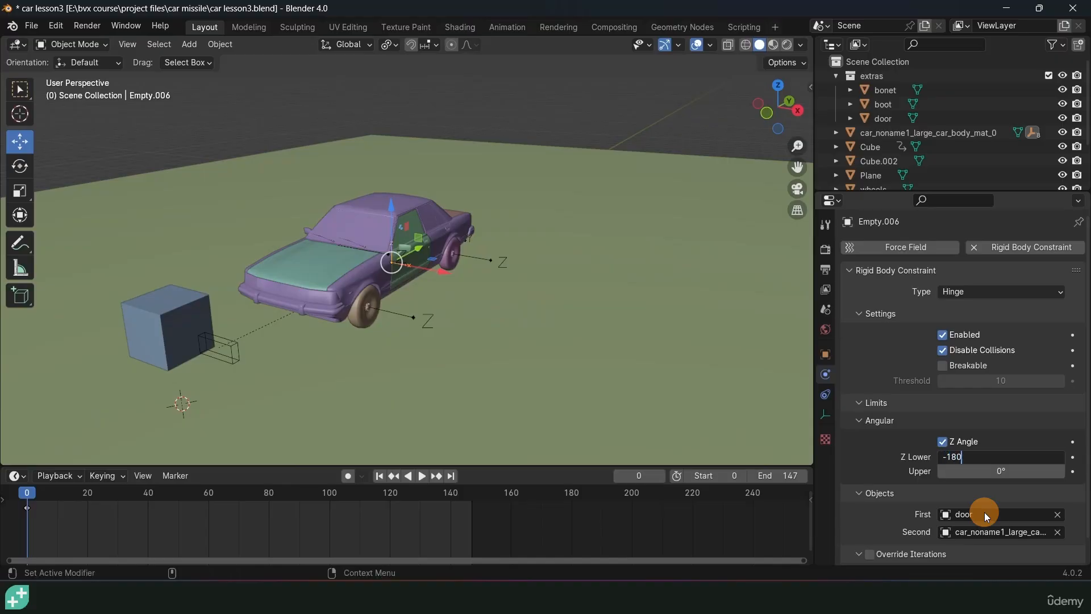
left_click(19, 244)
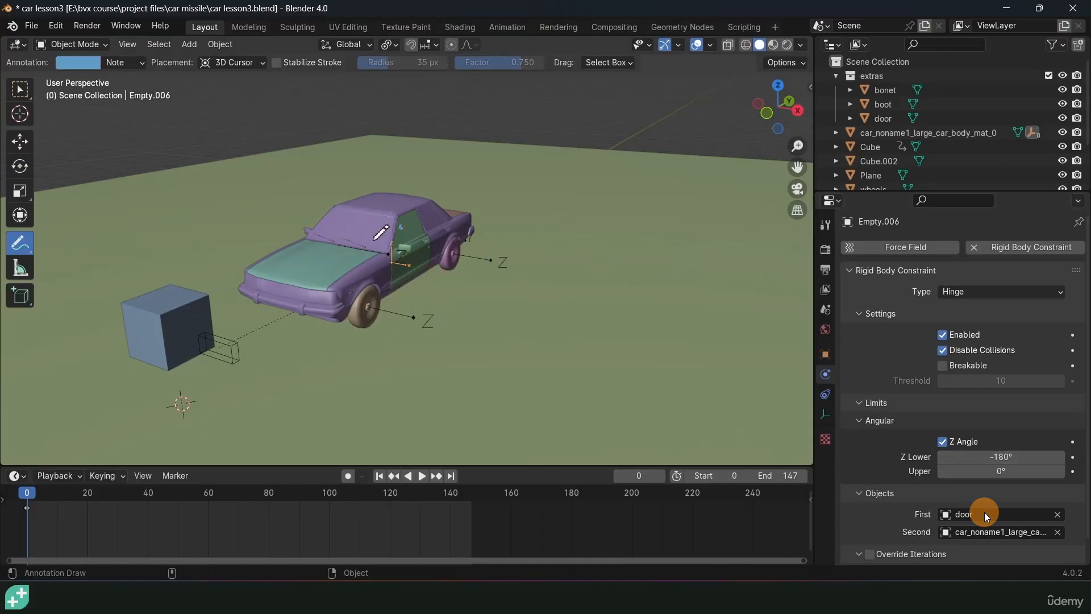
key("KP_7")
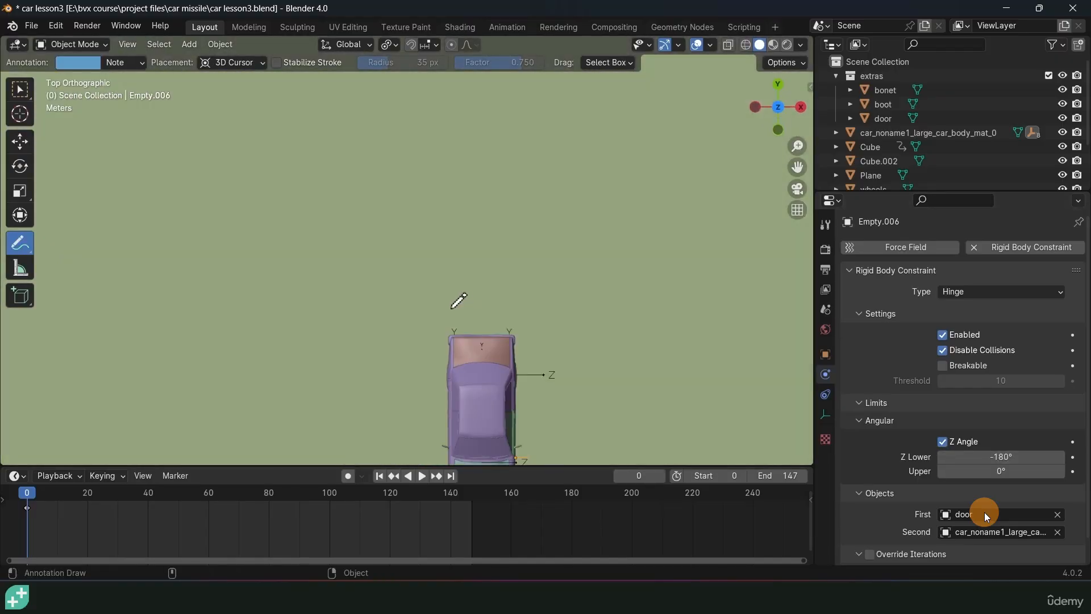
middle_click_drag(452, 309, 406, 161, "shift")
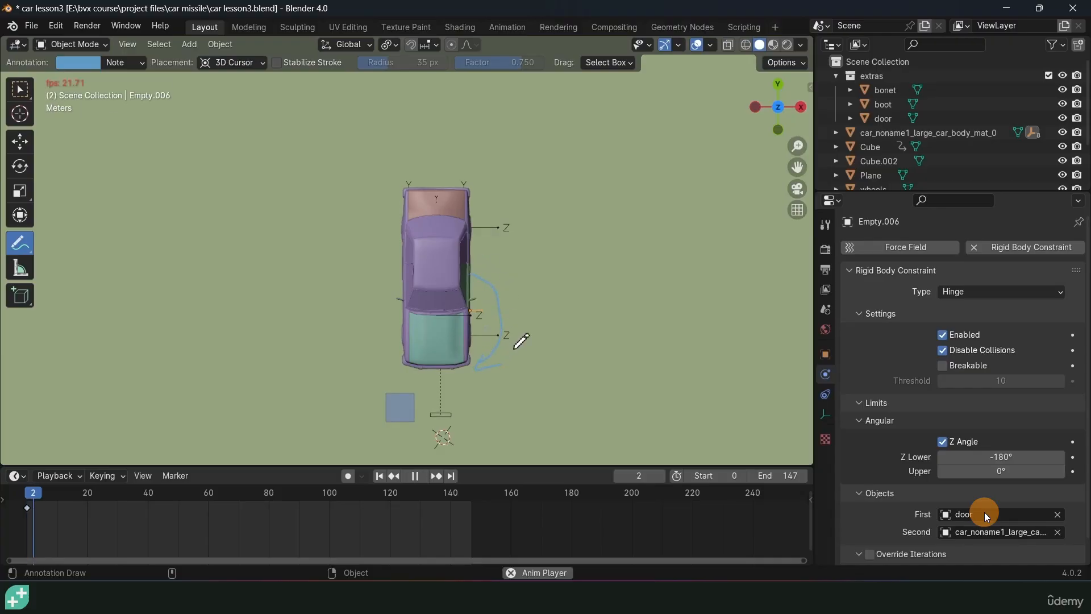
Replay the simulation several times from a side perspective to examine how the door swings.
key("Escape")
middle_click_drag(521, 340, 429, 223)
key("space")
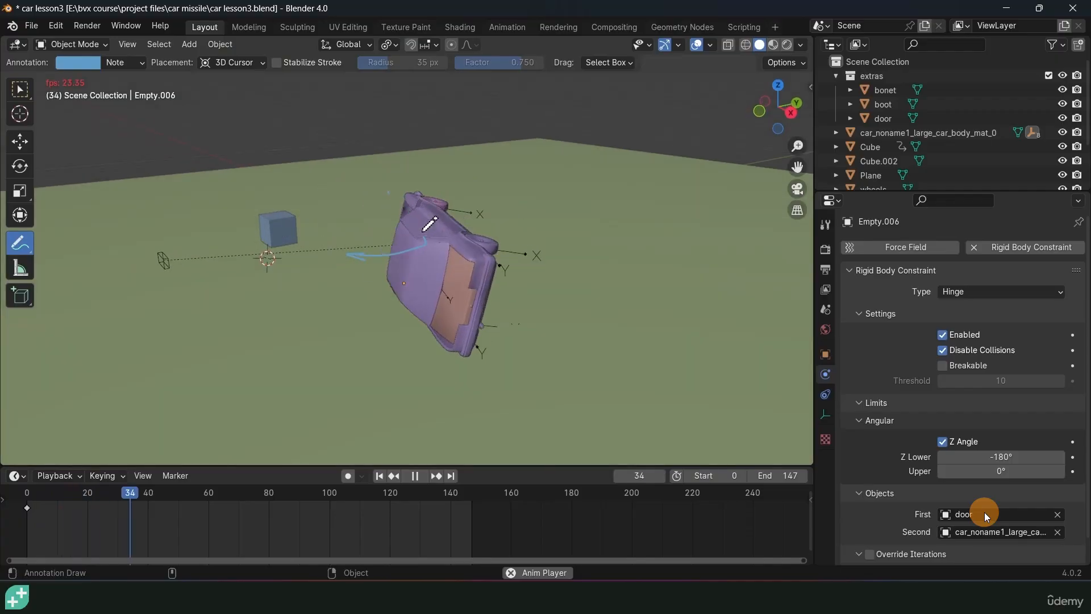
key("Escape")
key("space")
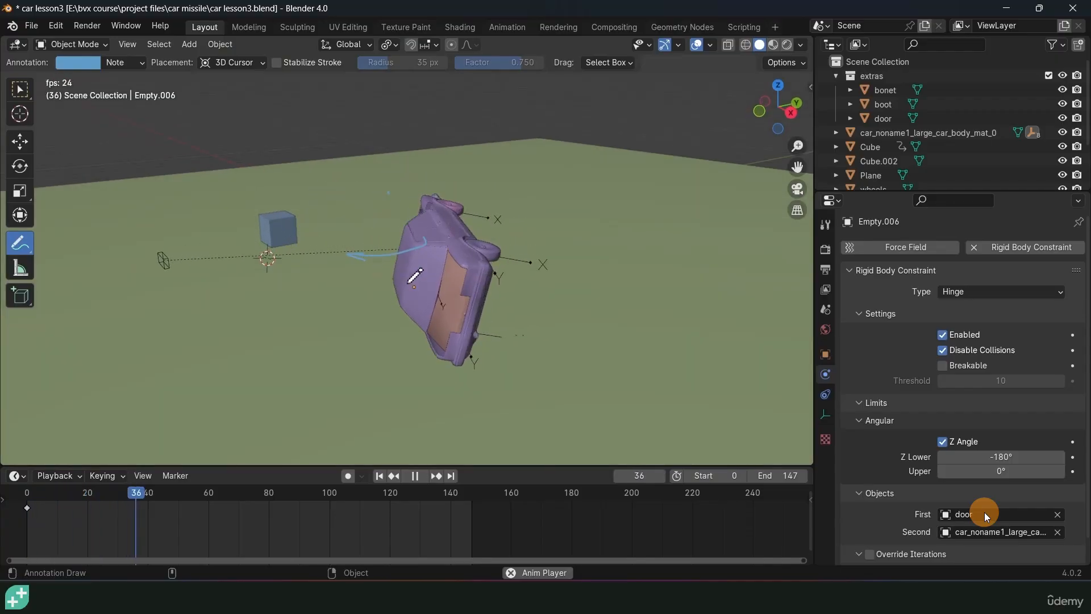
key("Escape")
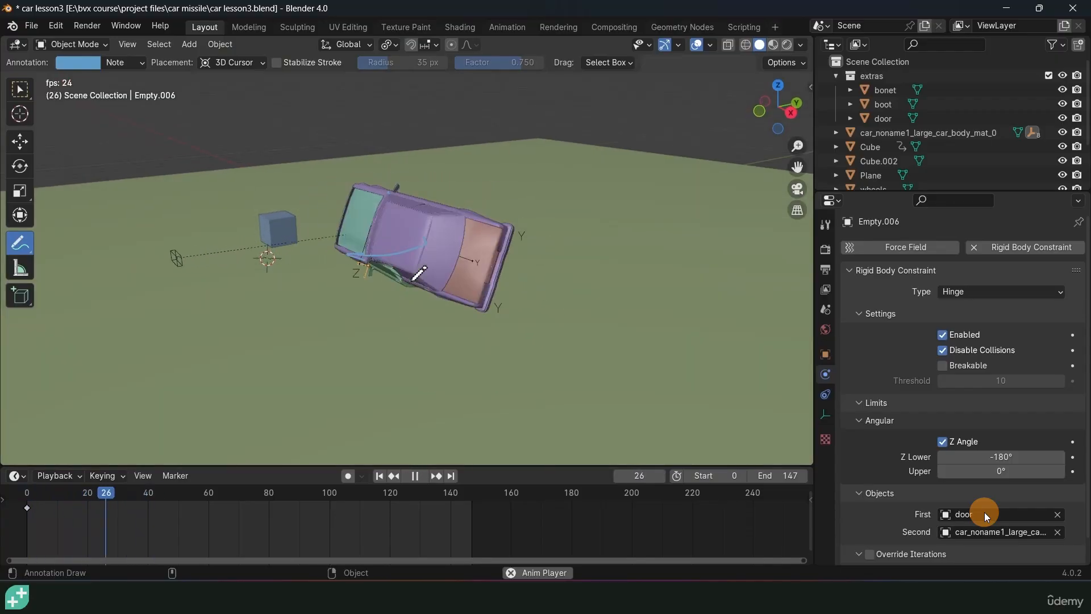
key("Escape")
Switch back to the Move tool, select the bonnet and replay the simulation from close up.
left_click(20, 142)
scroll(289, 182, "up", 4)
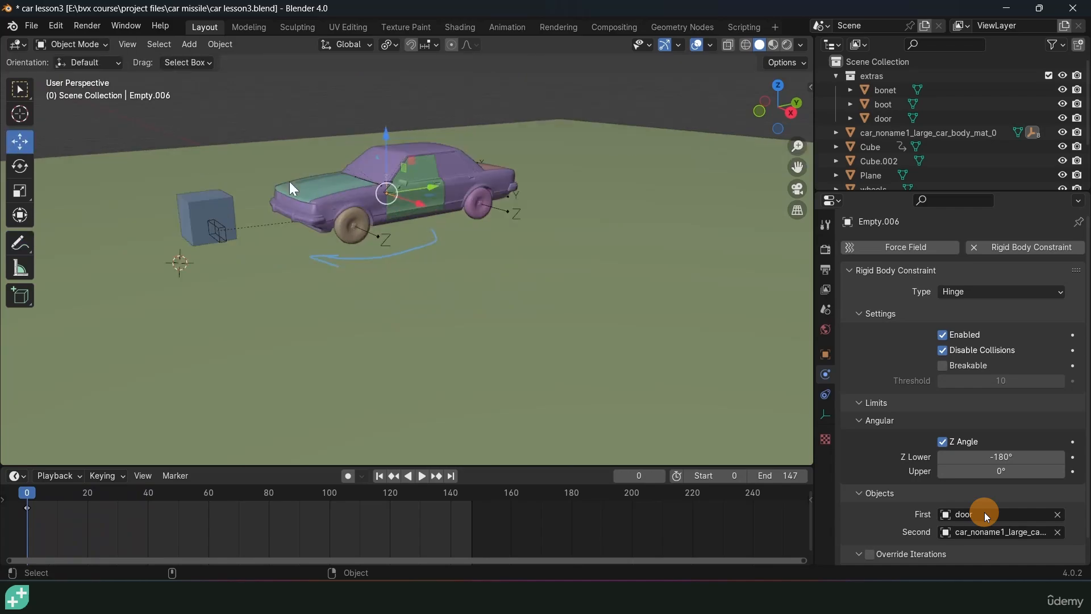
mouse_move(289, 182)
middle_mouse_down("shift")
mouse_move(262, 271)
mouse_move(305, 266)
middle_mouse_up("shift")
key("space")
key("Escape")
left_click(268, 283)
key("space")
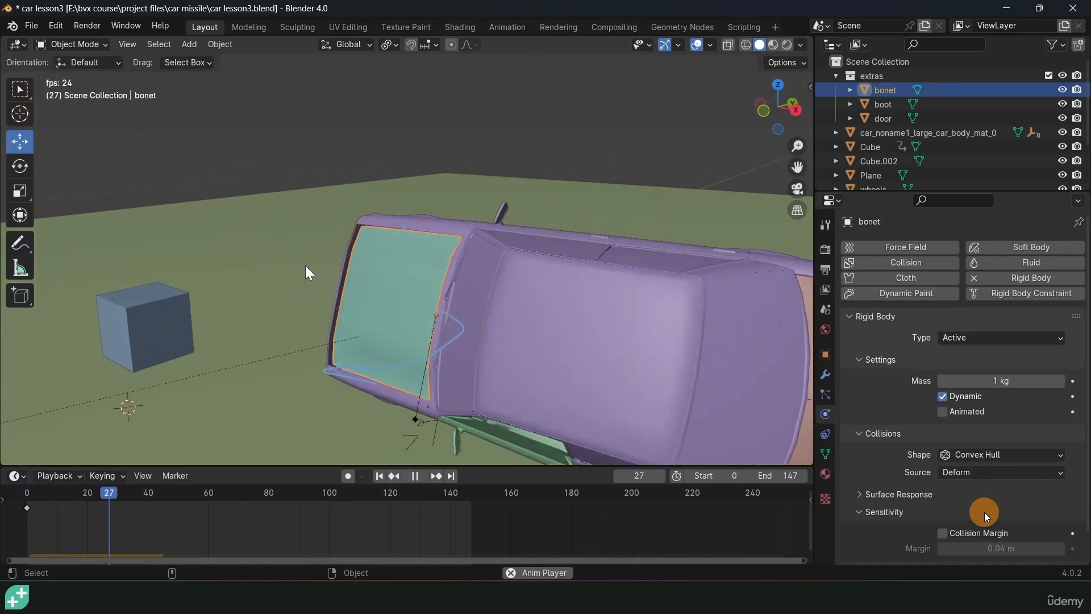
Replay the simulation briefly, reset it to frame 0 and select the bonnet's hinge empty to inspect its angular limits.
key("Escape")
key("space")
key("Escape")
scroll(376, 275, "up", 3)
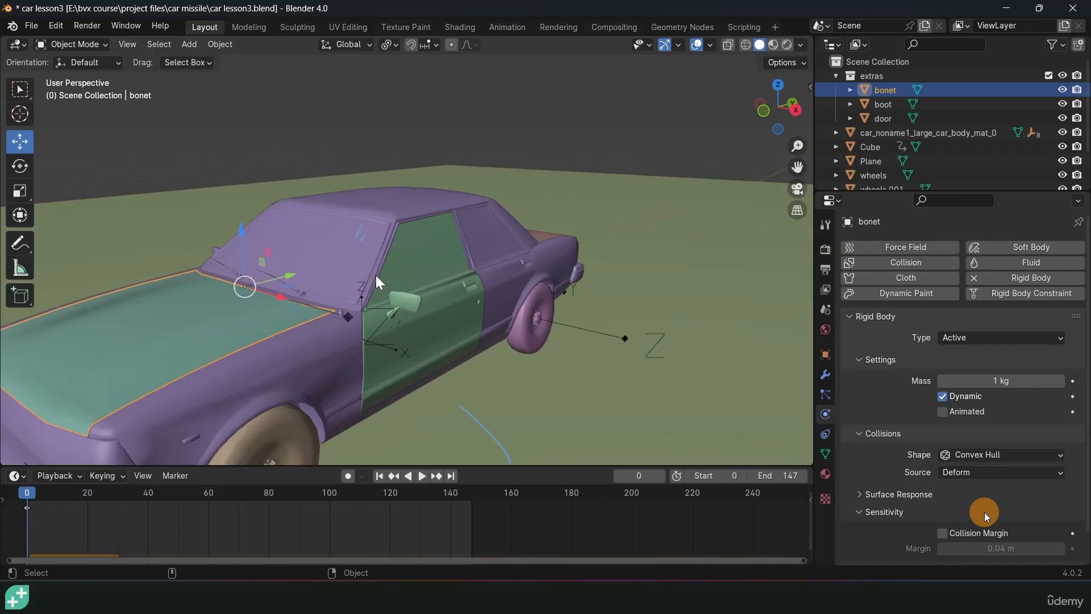
left_click(376, 275)
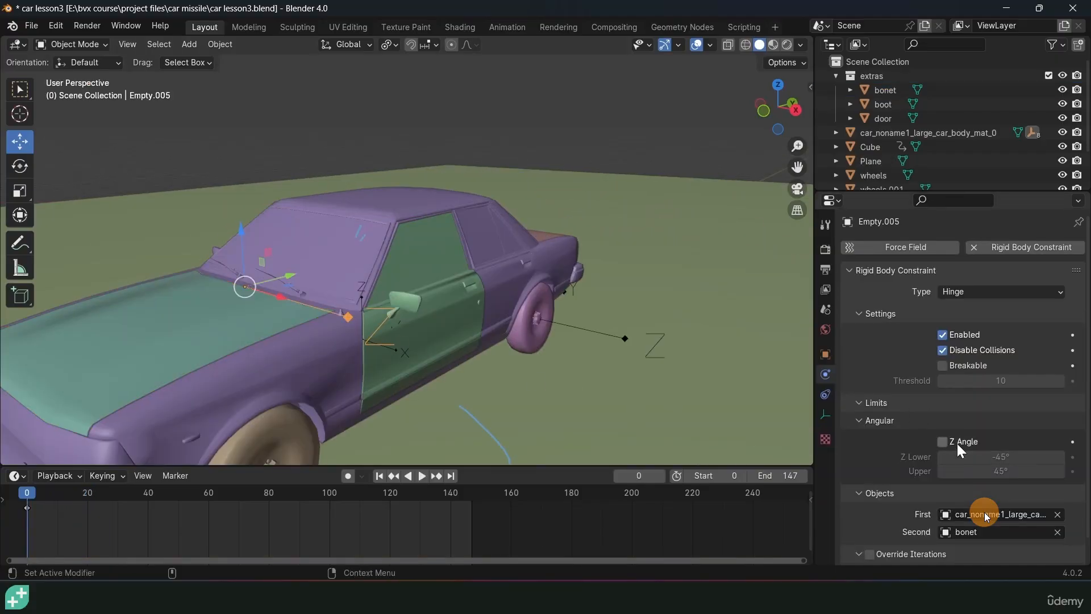
Try rotating the bonnet open about the global X axis, by about -73° and again by about -90°, cancelling each rotation.
left_click(148, 335)
scroll(345, 227, "down", 2)
key("r")
key("x")
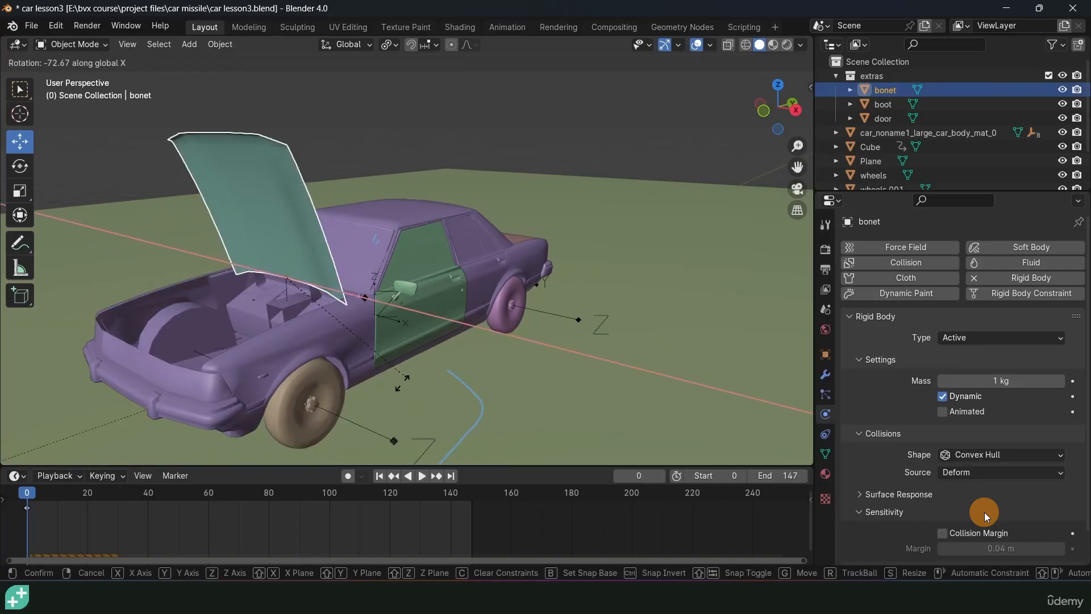
right_click(334, 332)
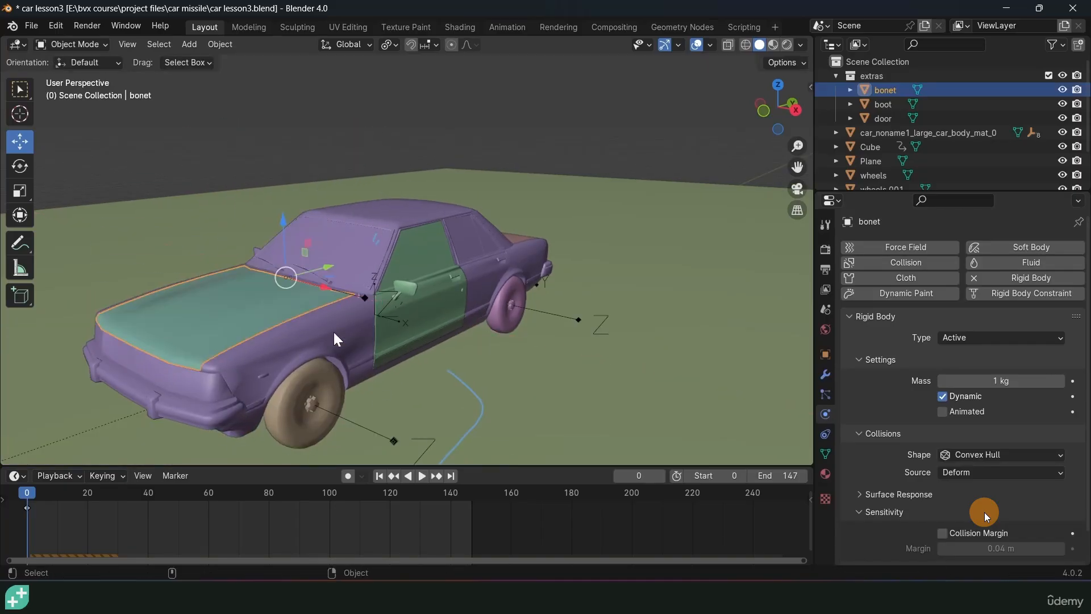
middle_click_drag(454, 250, 356, 275)
key("r")
key("x")
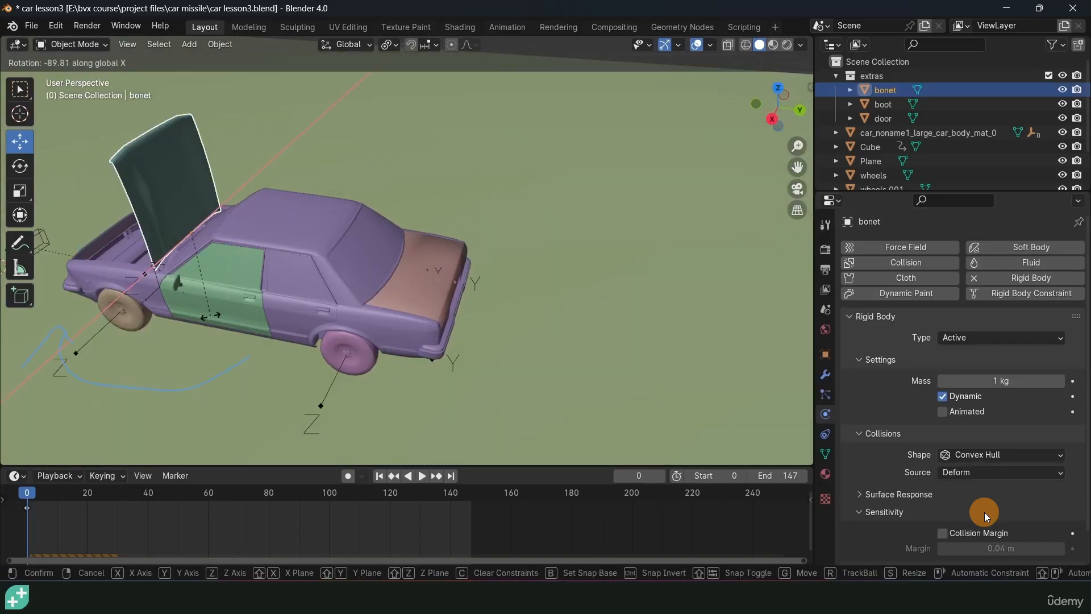
right_click(239, 318)
Try rotating the boot lid open by about 86° about the global X axis and cancel the rotation.
left_click(408, 305)
key("r")
key("x")
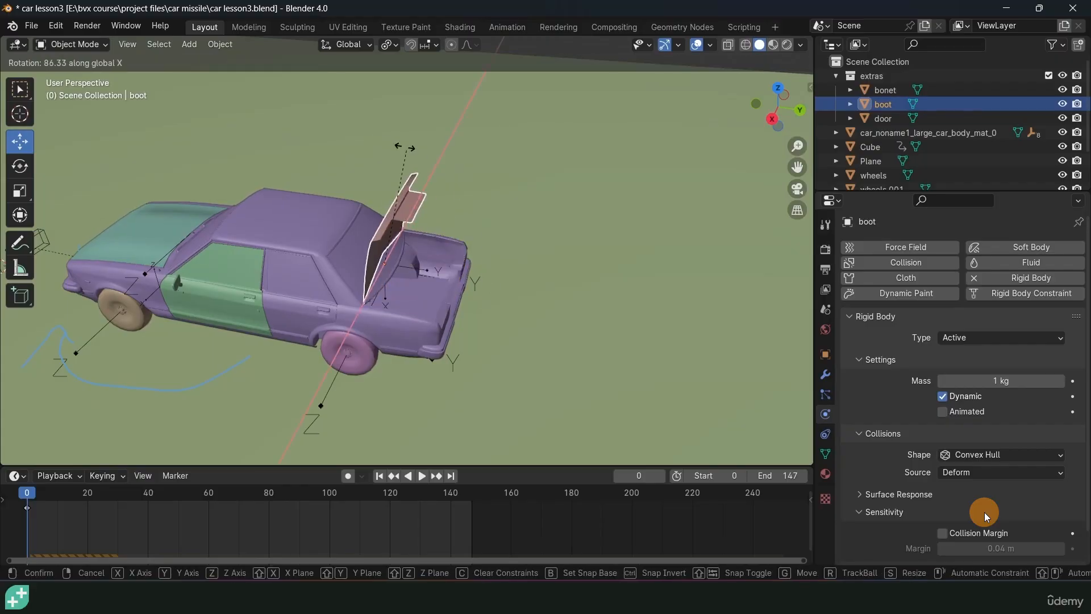
right_click(424, 268)
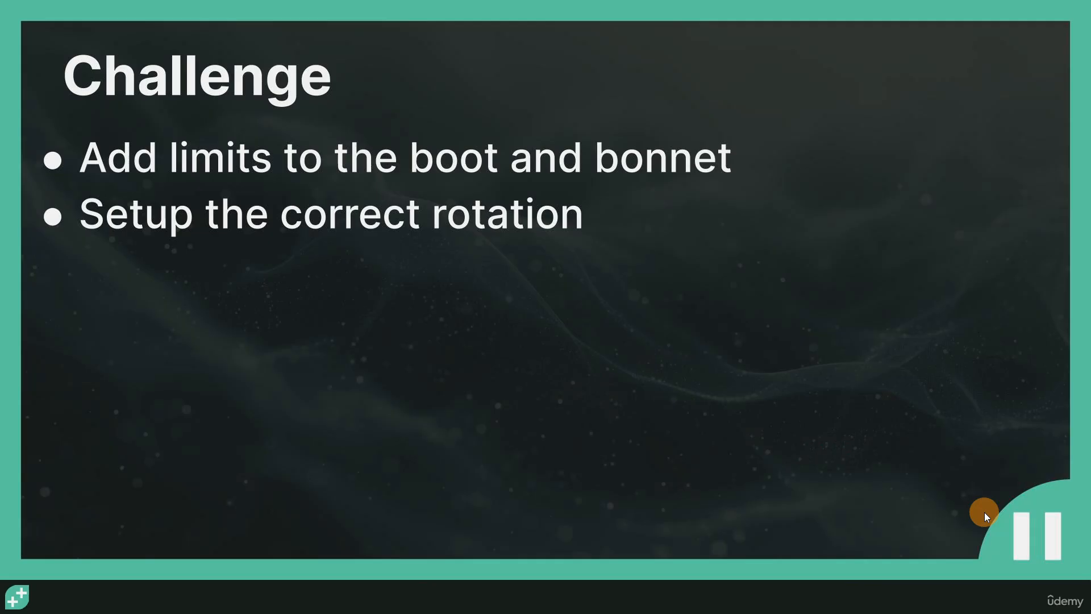